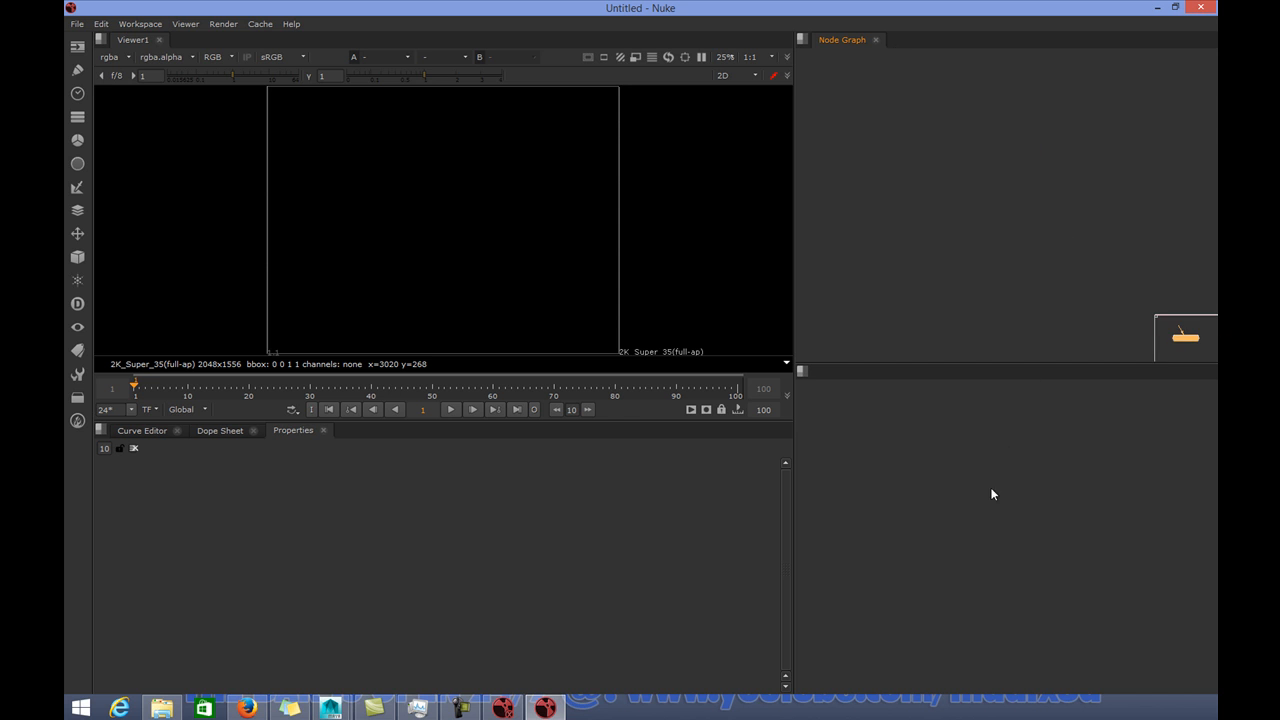
Step: Enlarge the node graph pane to full height and move the Viewer node toward its centre
{"action": "middle_click_drag", "start_coordinate": [1179, 340], "coordinate": [973, 263]}
{"action": "middle_click_drag", "start_coordinate": [1173, 335], "coordinate": [977, 266]}
{"action": "left_click_drag", "start_coordinate": [968, 363], "coordinate": [963, 680]}
{"action": "middle_click_drag", "start_coordinate": [1058, 331], "coordinate": [841, 423]}
{"action": "middle_click_drag", "start_coordinate": [921, 555], "coordinate": [889, 531]}
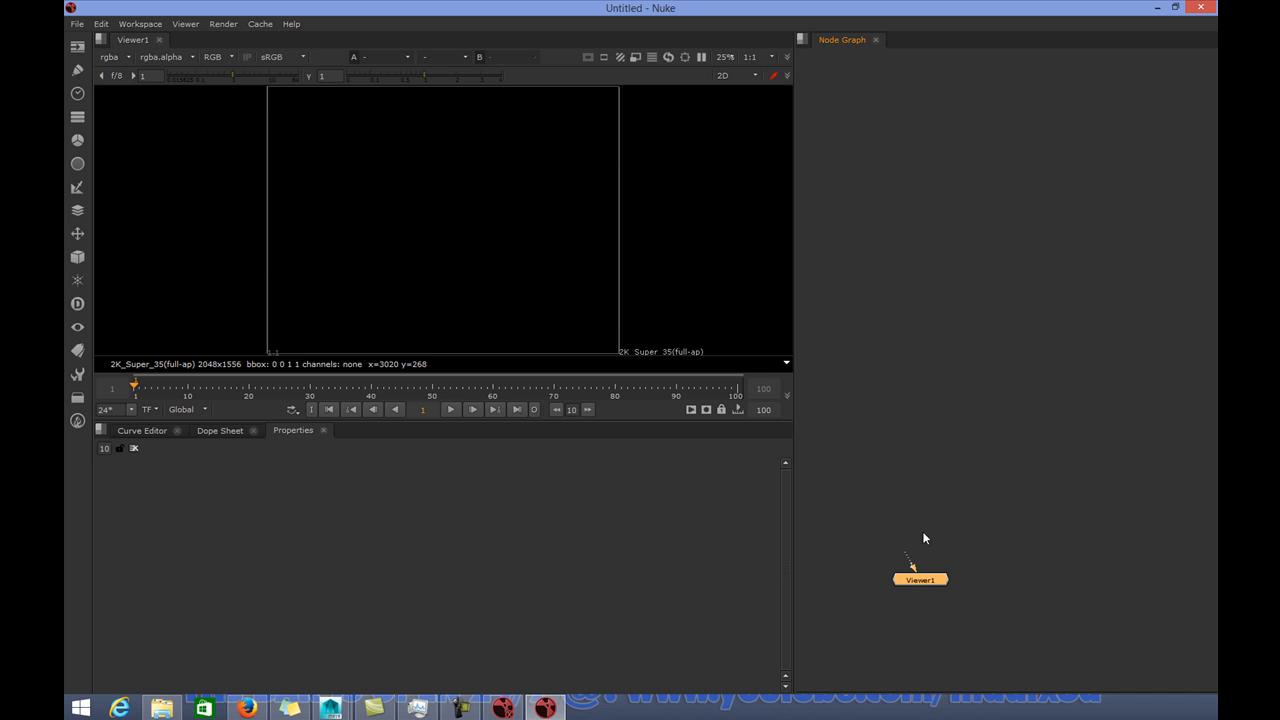
{"action": "left_click_drag", "start_coordinate": [928, 582], "coordinate": [953, 490]}
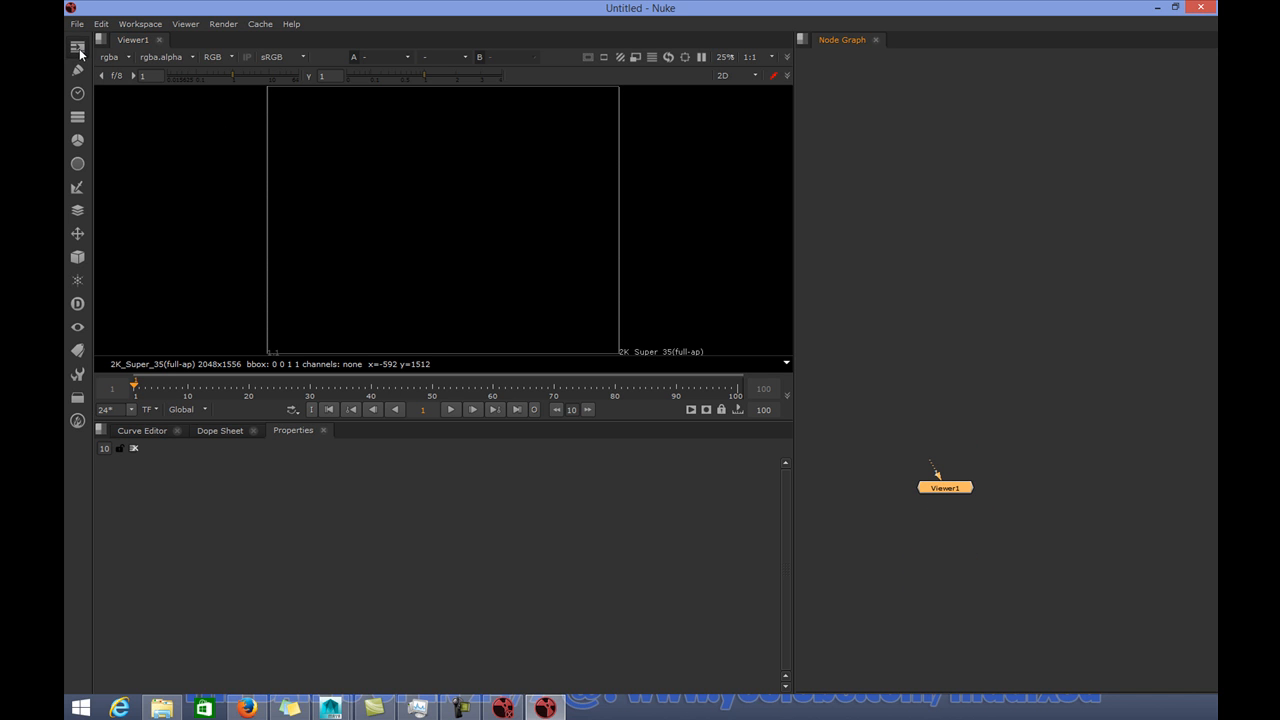
Step: Read in the mignon09Character####.tif 1-30 sequence from the Character_DiffuseMaterialColor folder and connect it to the Viewer node
{"action": "left_click", "coordinate": [77, 46]}
{"action": "left_click", "coordinate": [118, 48]}
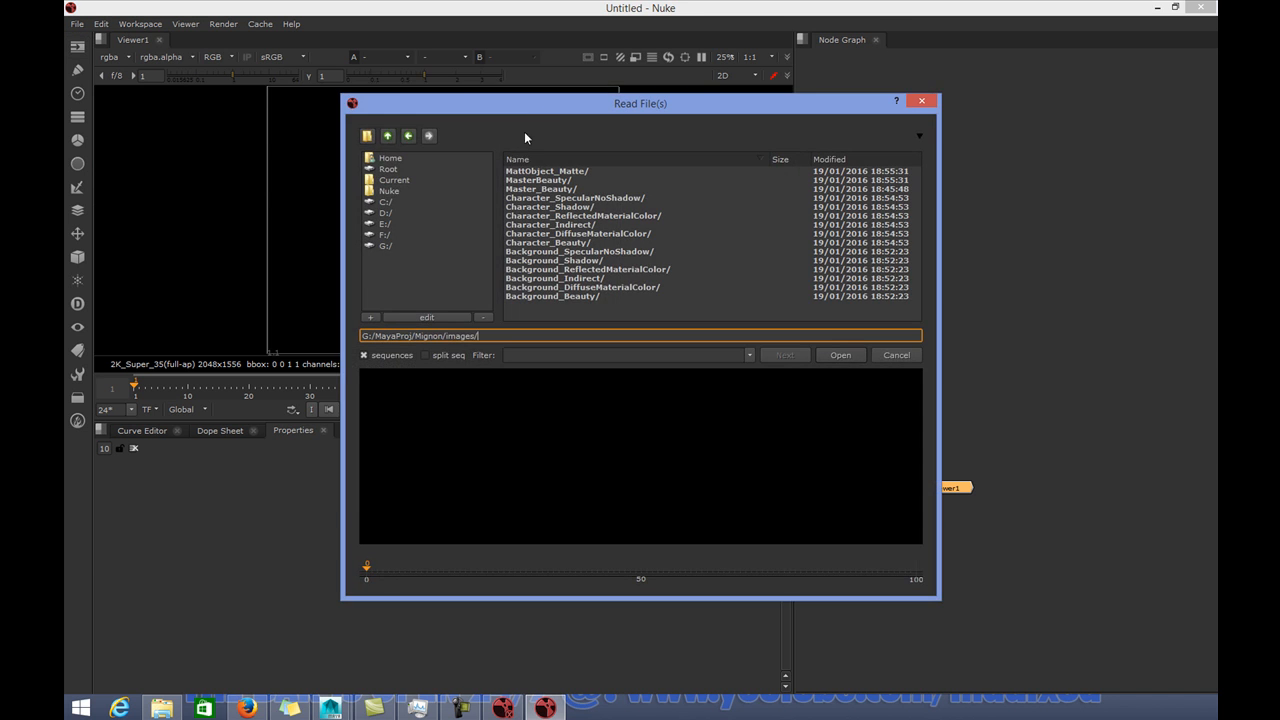
{"action": "left_click_drag", "start_coordinate": [554, 107], "coordinate": [421, 68]}
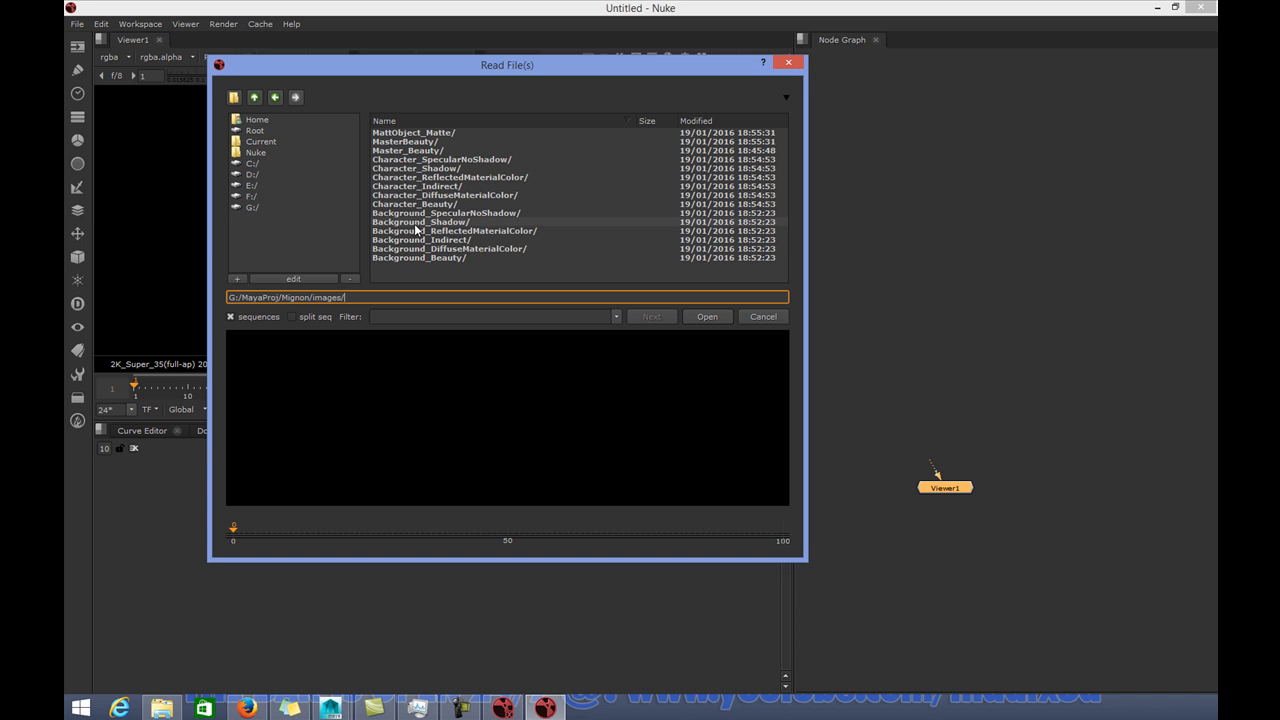
{"action": "double_click", "coordinate": [433, 160]}
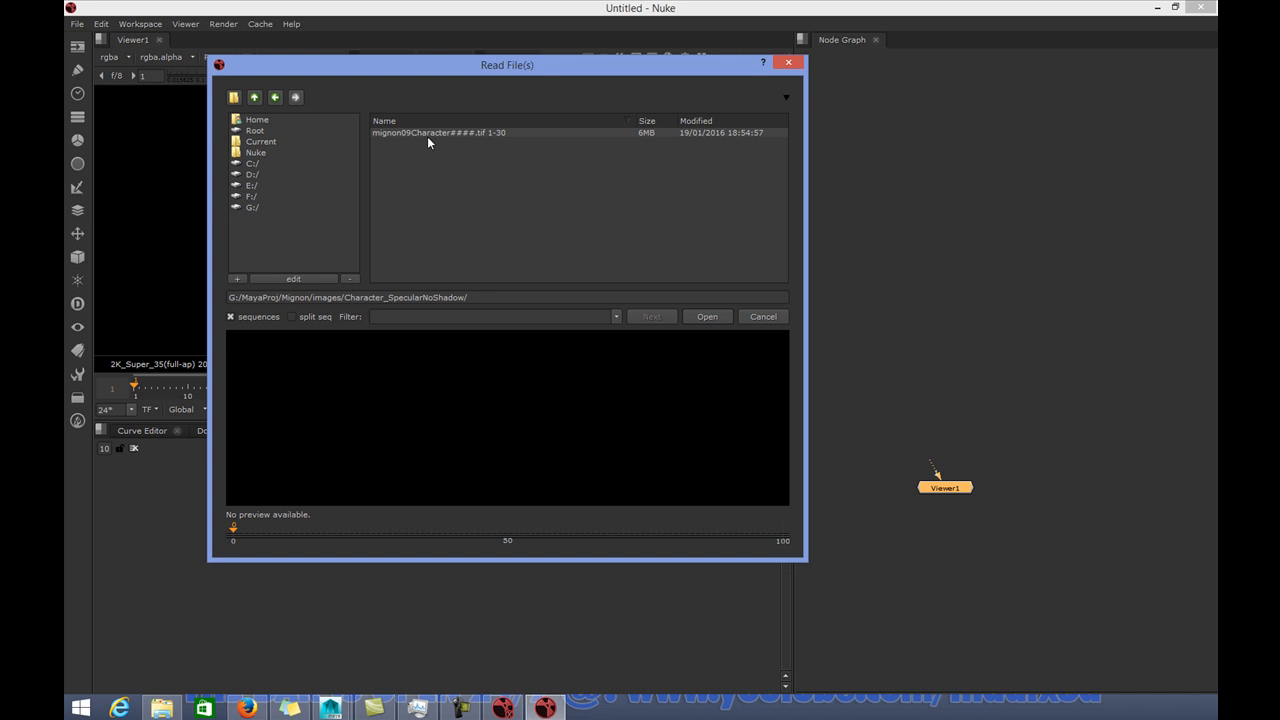
{"action": "left_click", "coordinate": [256, 98]}
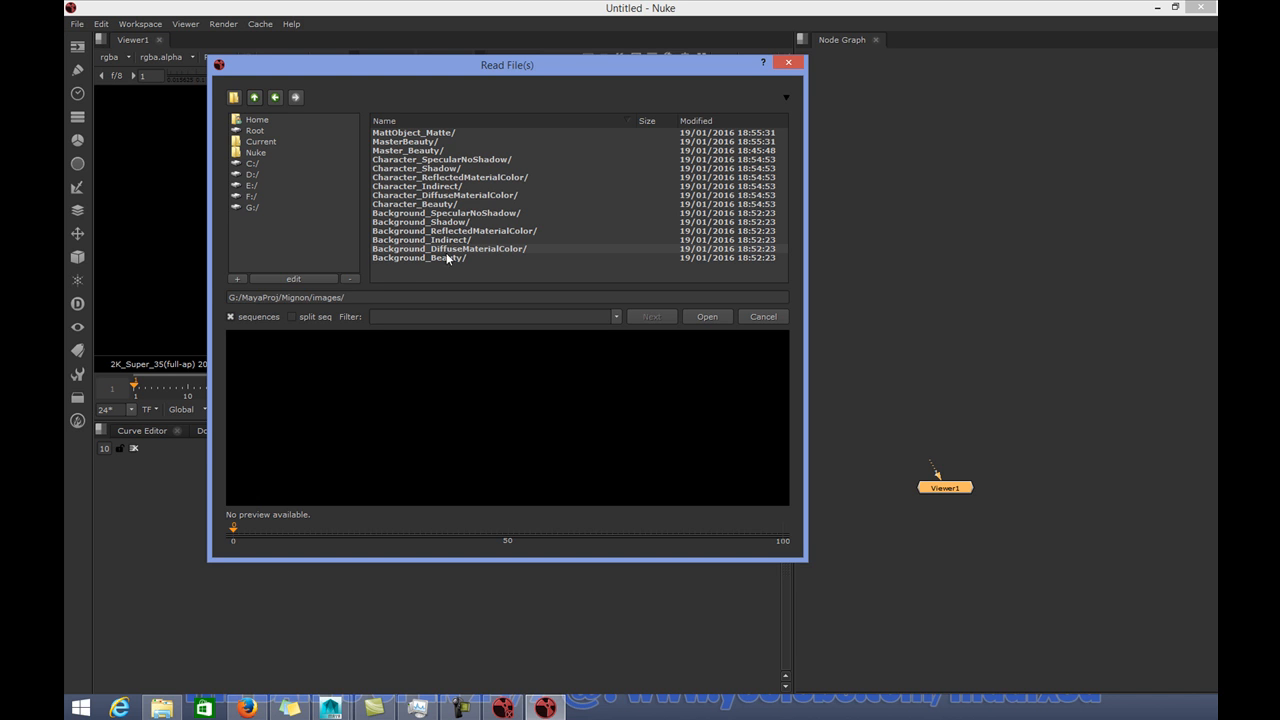
{"action": "double_click", "coordinate": [441, 196]}
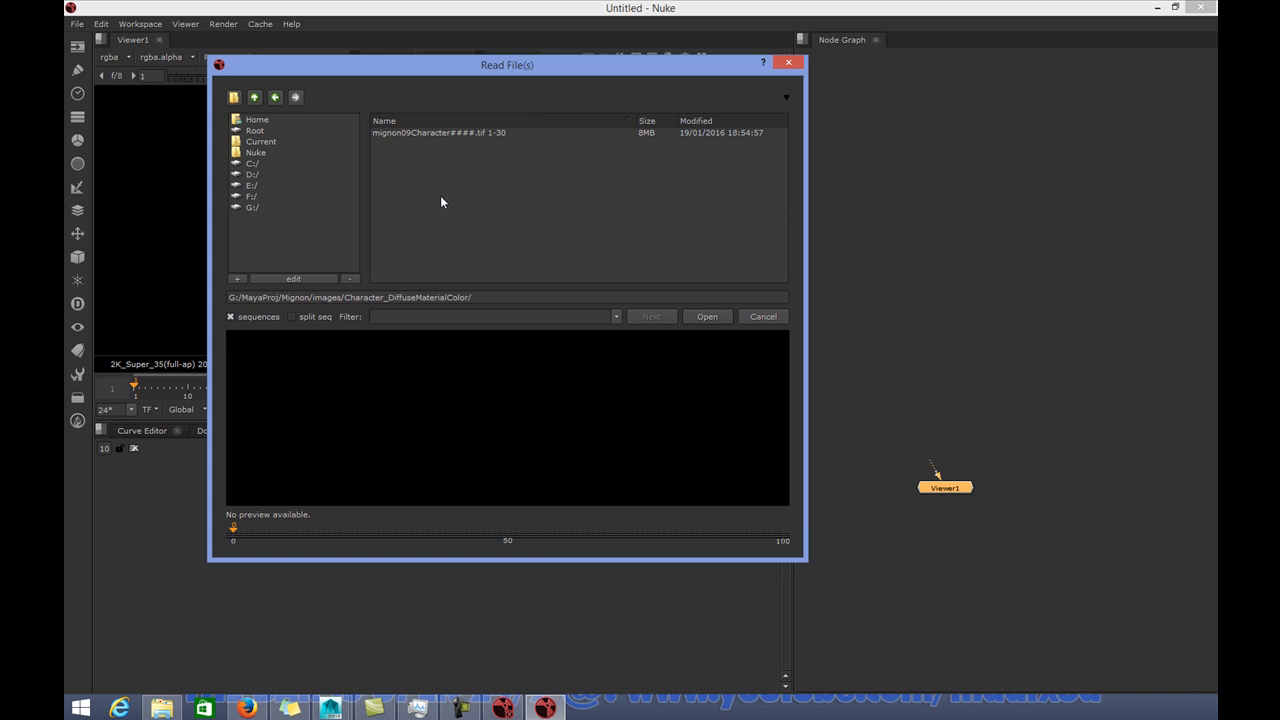
{"action": "left_click", "coordinate": [437, 134]}
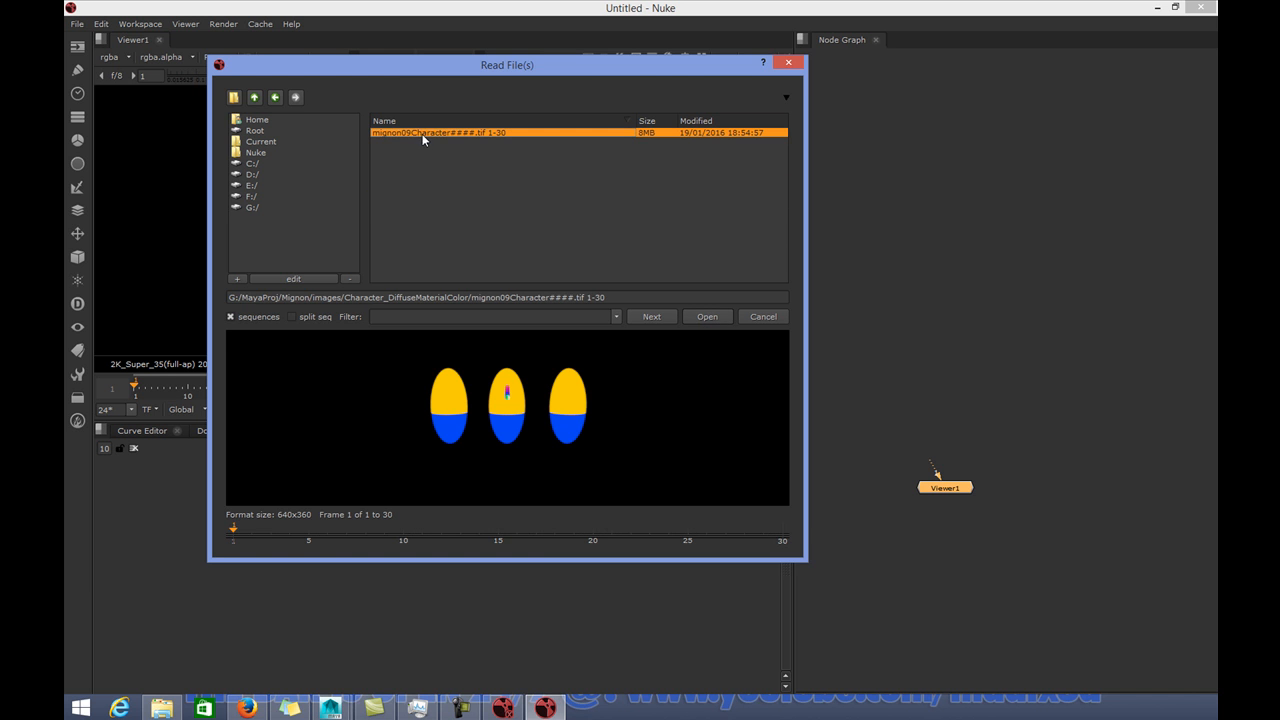
{"action": "left_click", "coordinate": [707, 316]}
{"action": "mouse_move", "coordinate": [937, 478]}
{"action": "left_mouse_down"}
{"action": "mouse_move", "coordinate": [910, 259]}
{"action": "mouse_move", "coordinate": [938, 141]}
{"action": "mouse_move", "coordinate": [966, 216]}
{"action": "mouse_move", "coordinate": [926, 497]}
{"action": "left_mouse_up"}
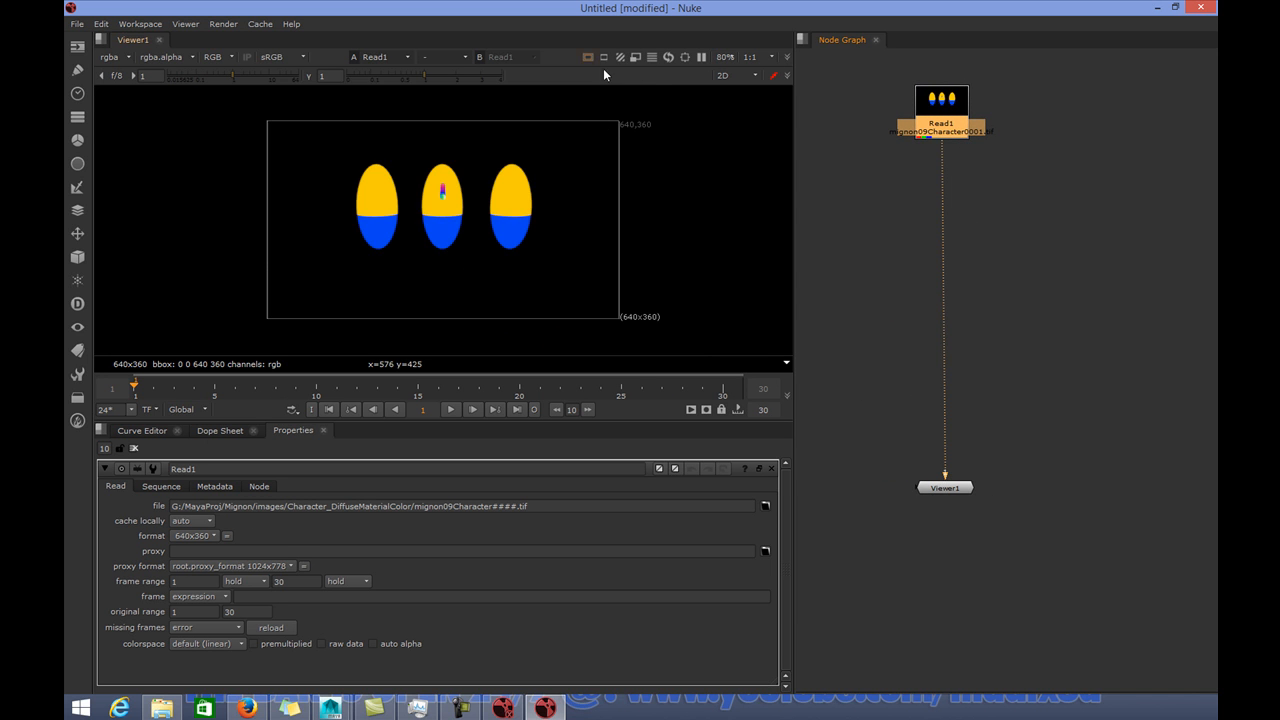
Step: Read in the Character_Indirect tif sequence, frames 1-30, and place its node beside the diffuse color Read node
{"action": "left_click", "coordinate": [79, 49]}
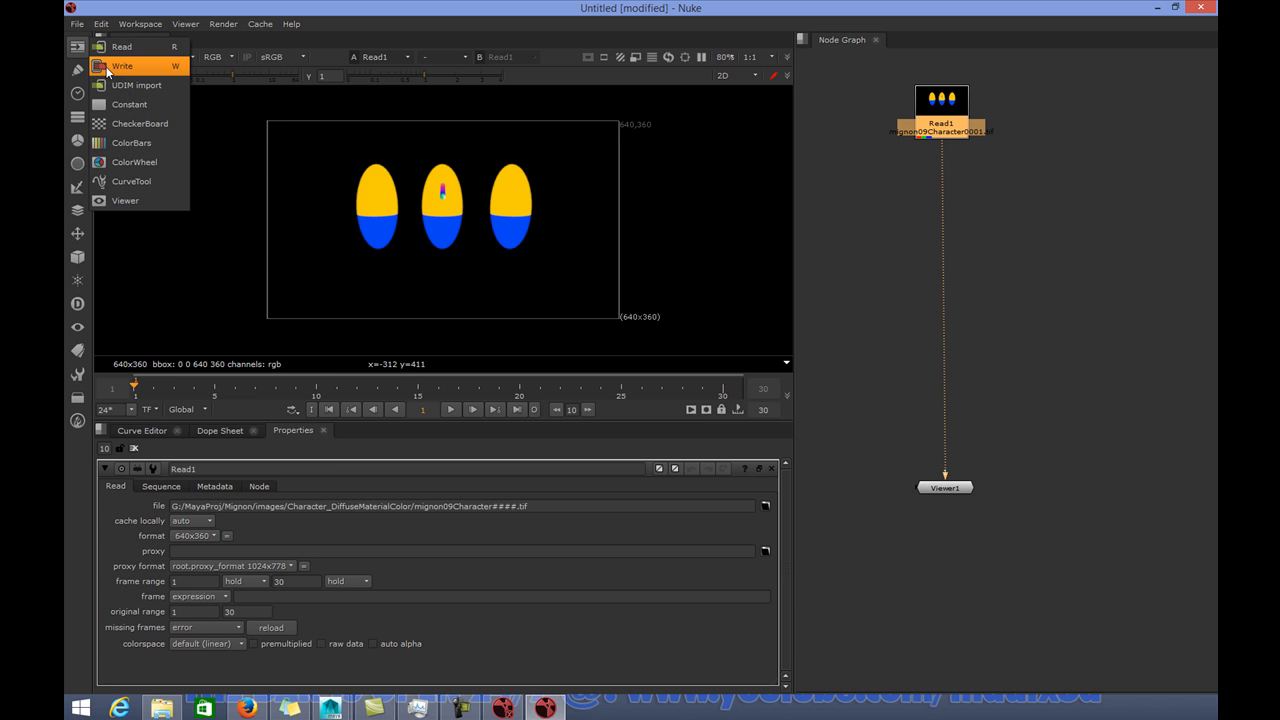
{"action": "left_click", "coordinate": [120, 46]}
{"action": "left_click_drag", "start_coordinate": [565, 96], "coordinate": [379, 73]}
{"action": "left_click", "coordinate": [327, 157]}
{"action": "double_click", "coordinate": [327, 157]}
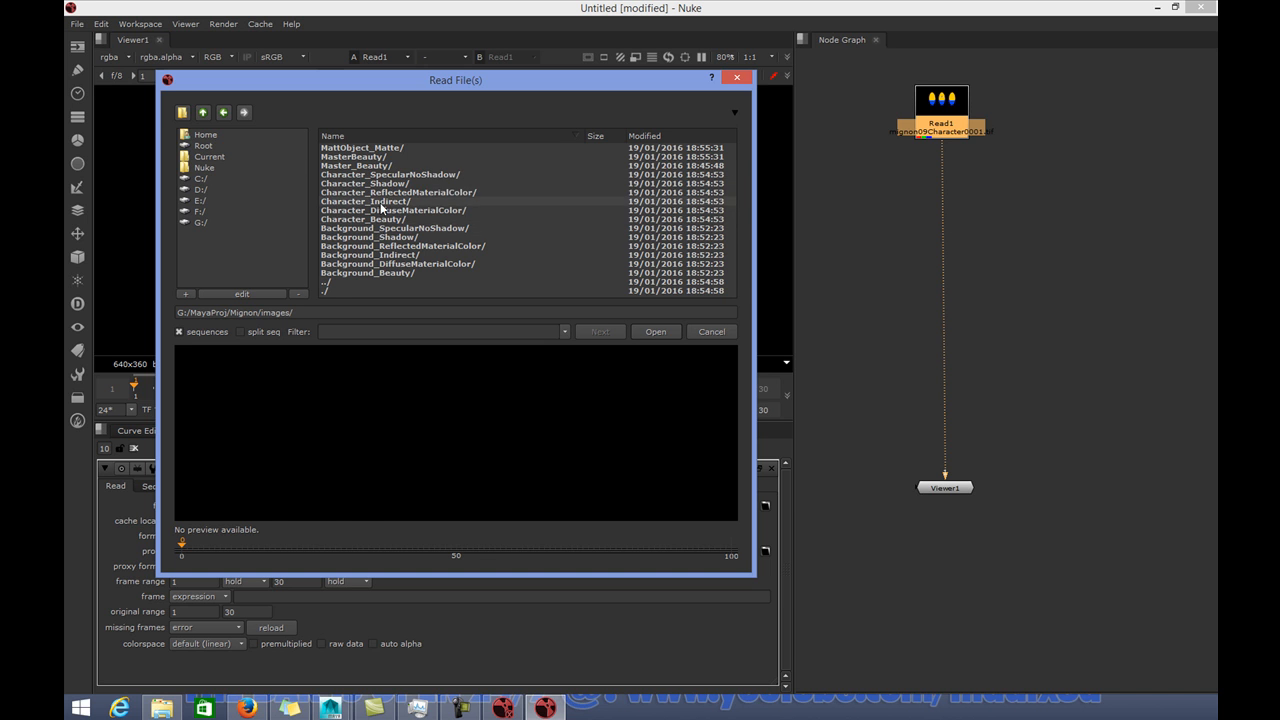
{"action": "double_click", "coordinate": [382, 201]}
{"action": "left_click", "coordinate": [376, 147]}
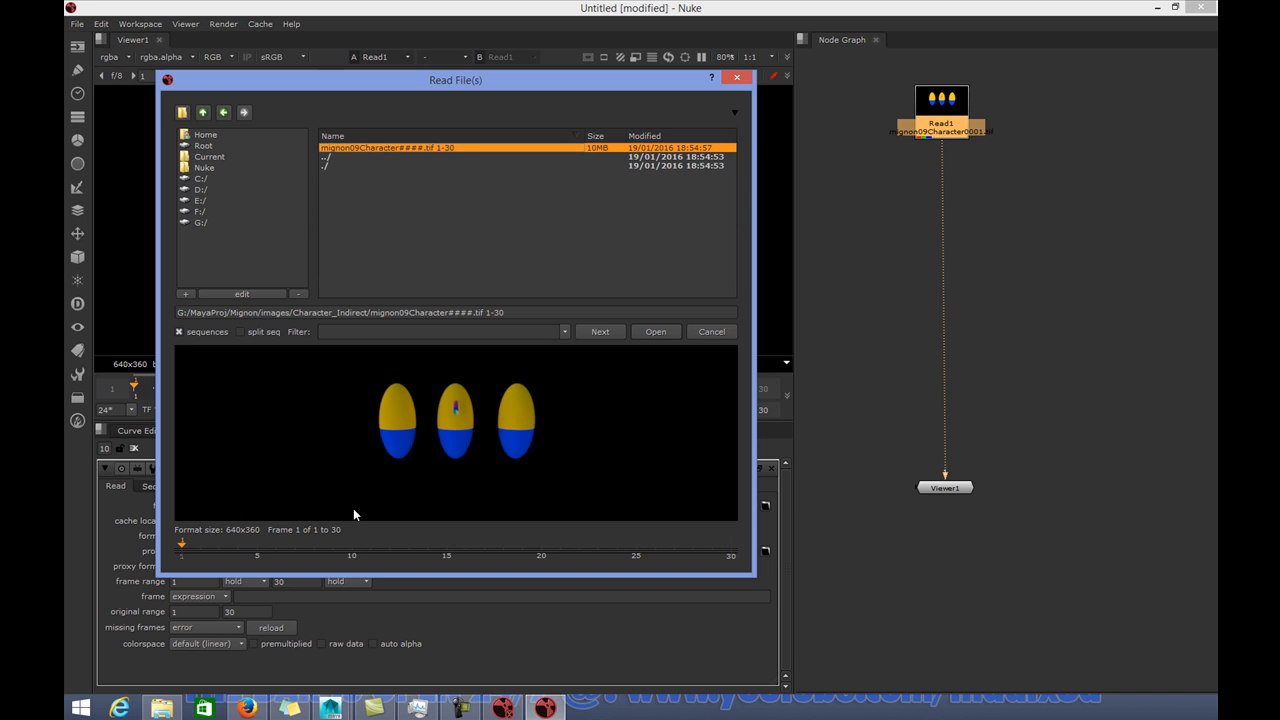
{"action": "left_click", "coordinate": [654, 331]}
{"action": "left_click_drag", "start_coordinate": [933, 178], "coordinate": [1058, 191]}
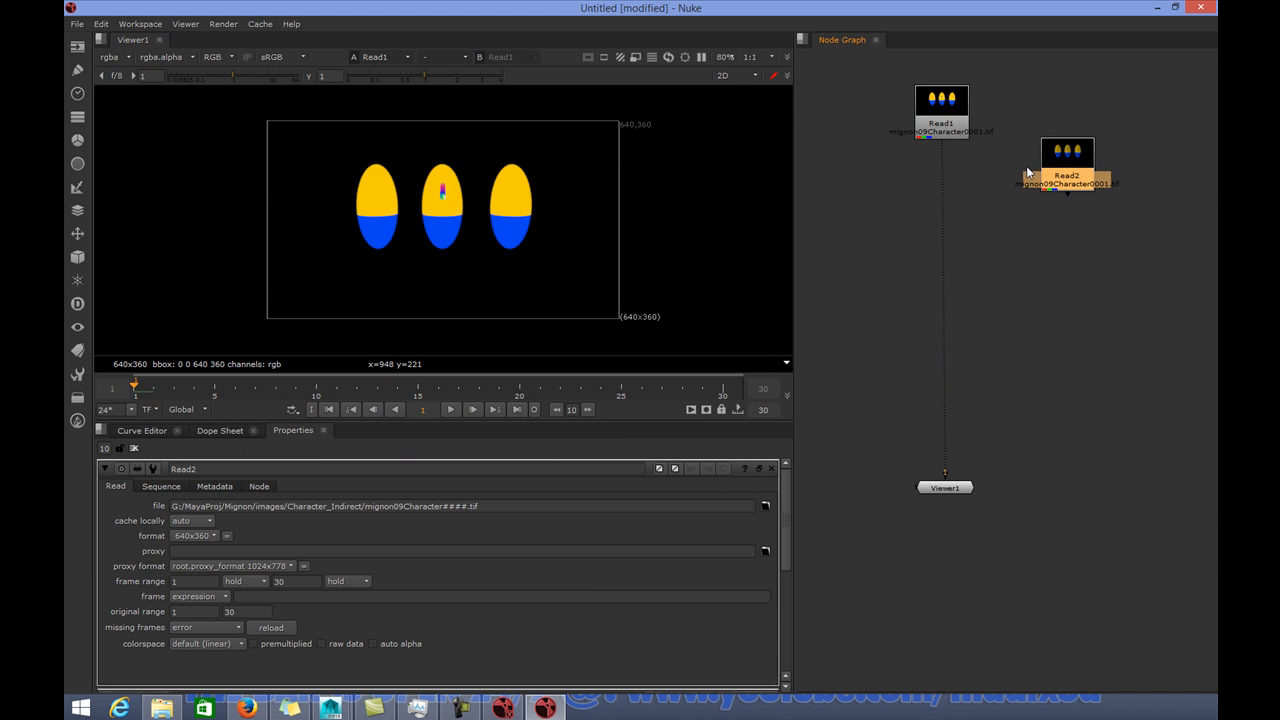
Step: Merge the indirect pass as input A onto the diffuse color pass, with the merge operation set to plus
{"action": "key", "text": "m"}
{"action": "left_click_drag", "start_coordinate": [1140, 172], "coordinate": [943, 190]}
{"action": "left_click_drag", "start_coordinate": [1079, 167], "coordinate": [1072, 191]}
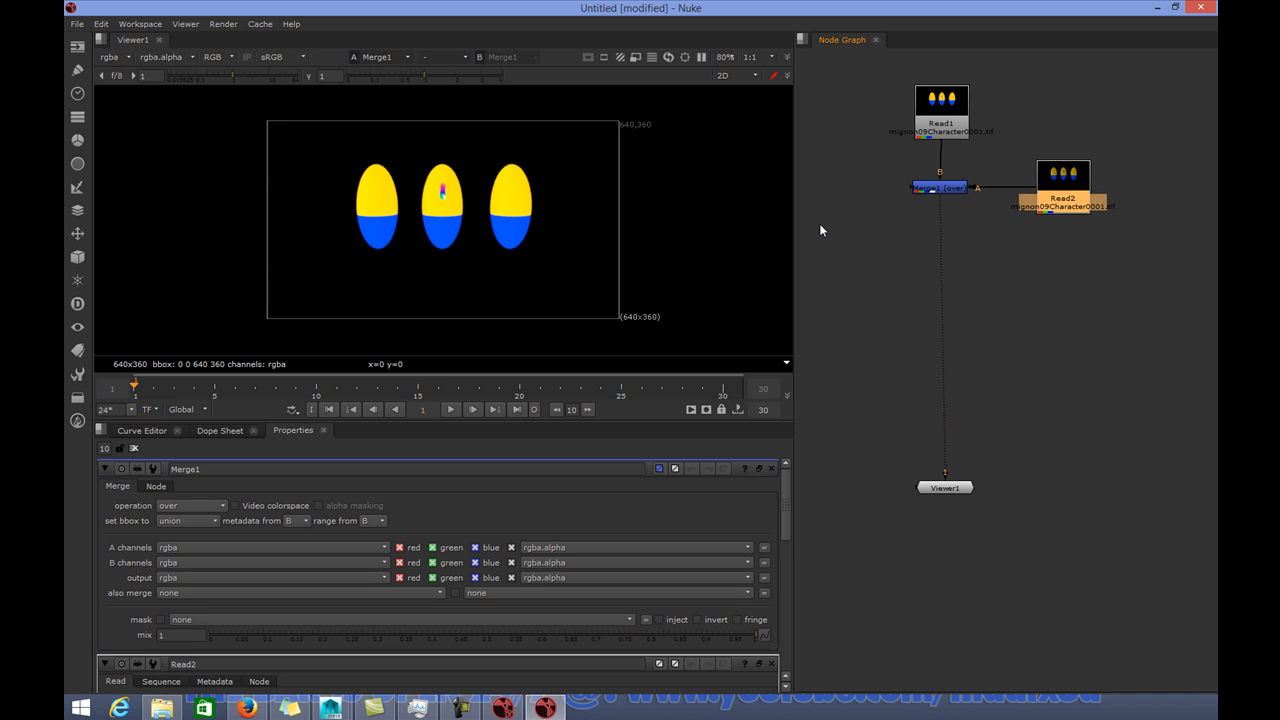
{"action": "left_click", "coordinate": [946, 189]}
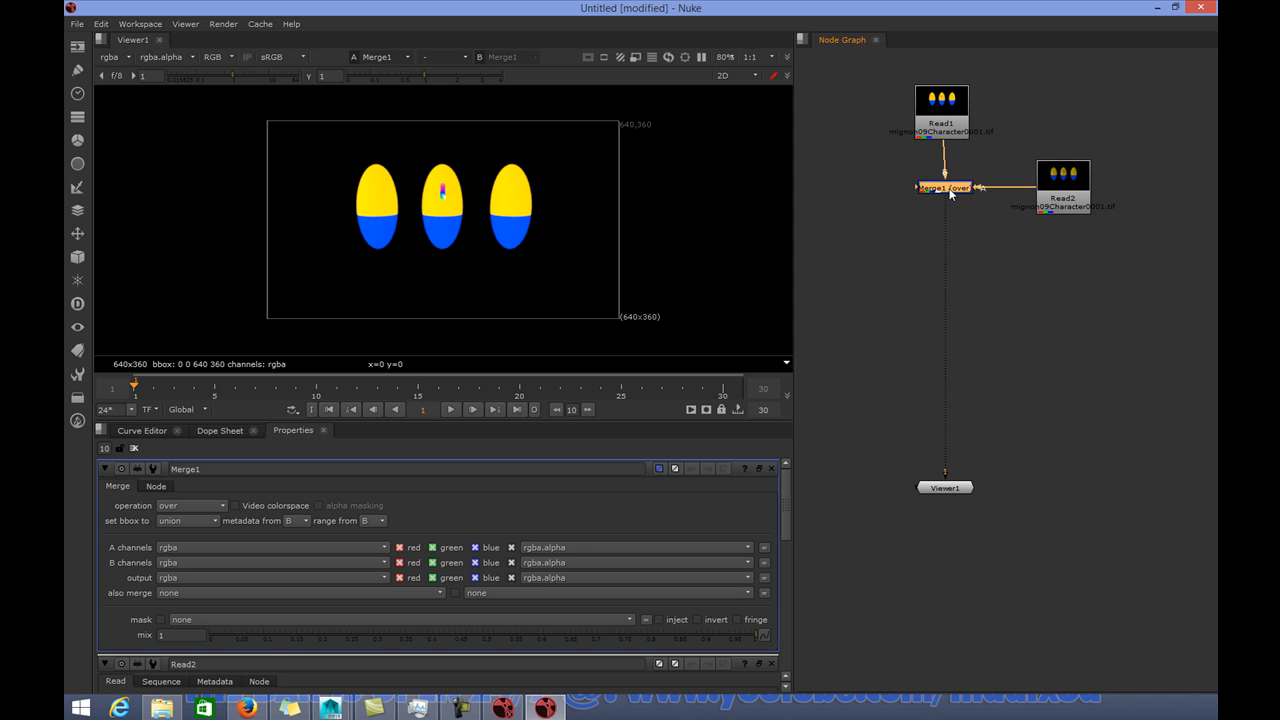
{"action": "left_click", "coordinate": [190, 506]}
{"action": "left_click", "coordinate": [196, 533]}
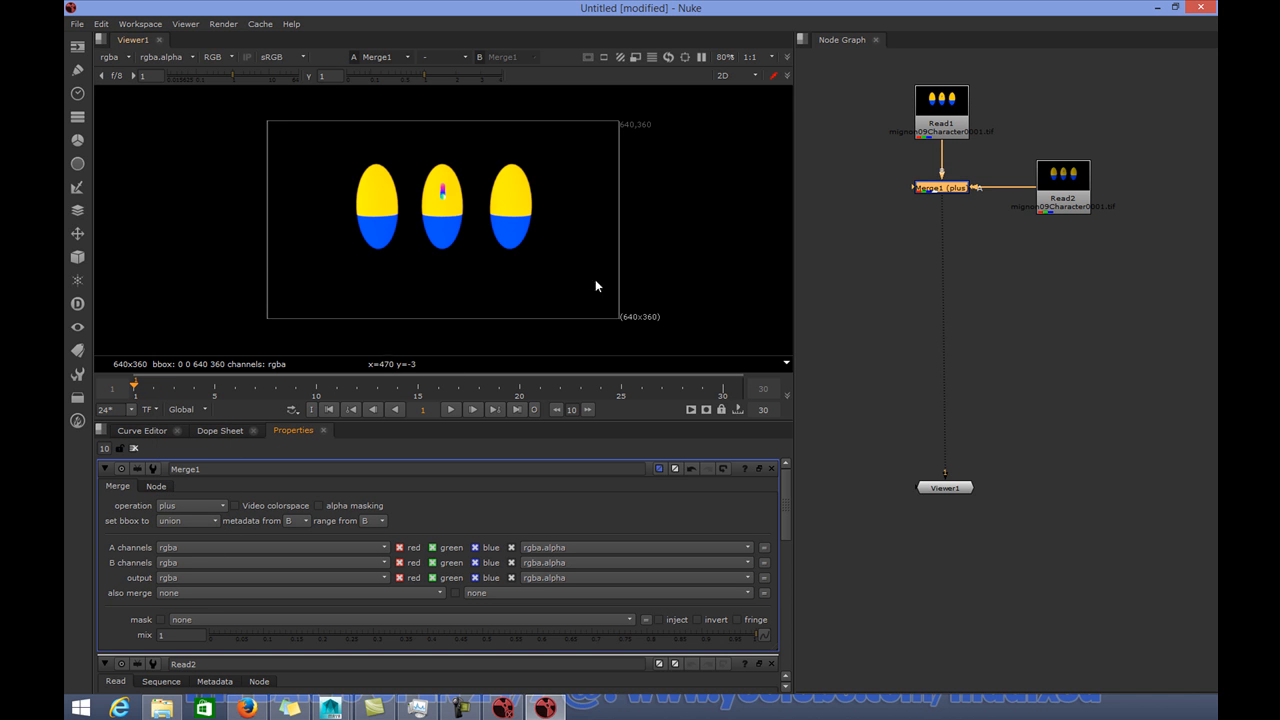
Step: Rename the Read node of the indirect pass as IndirectCharacter
{"action": "double_click", "coordinate": [1065, 190]}
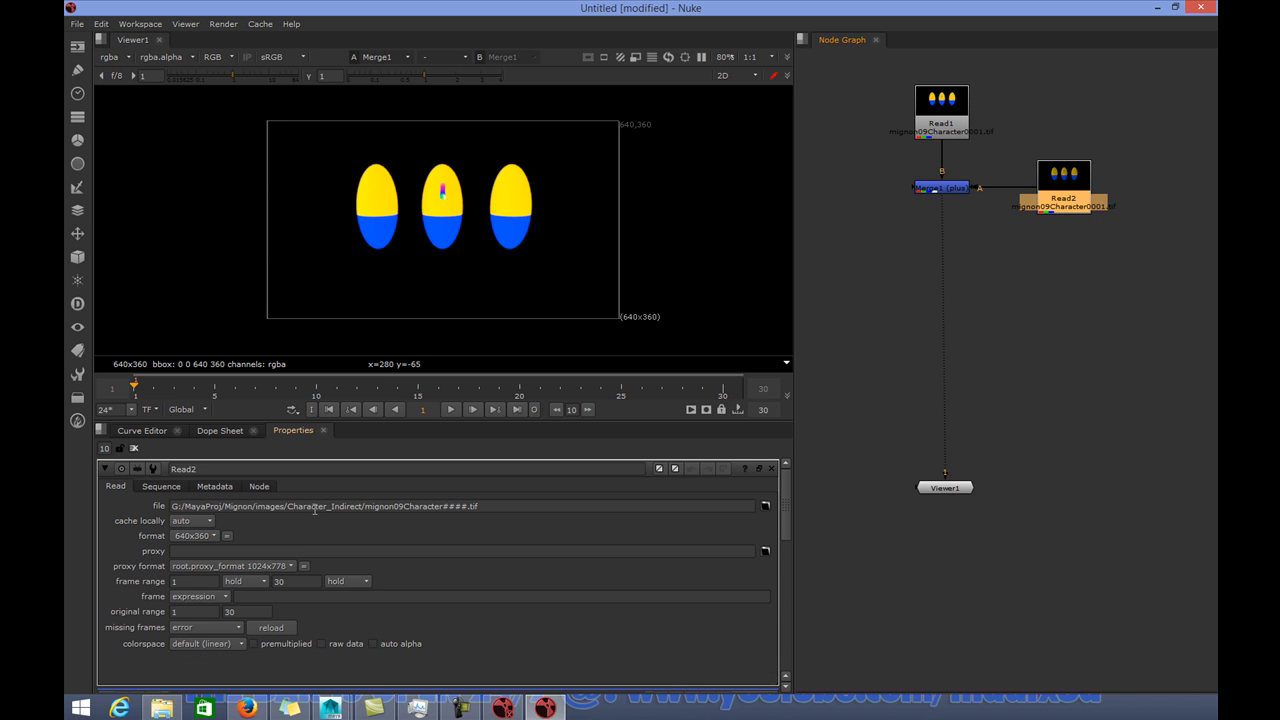
{"action": "double_click", "coordinate": [222, 469]}
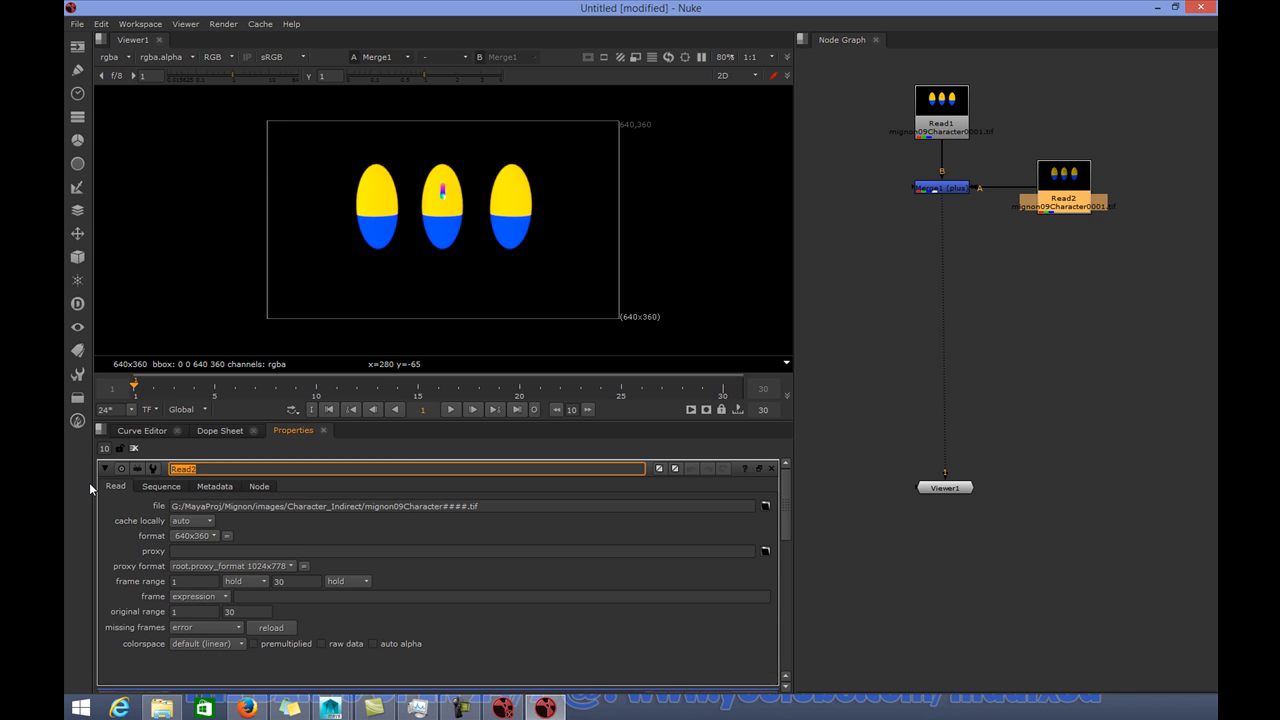
{"action": "type", "text": "IndirectCharacter"}
{"action": "key", "text": "Return"}
Step: Rename the Read node of the diffuse material color pass as DiffMatColor
{"action": "left_click", "coordinate": [941, 120]}
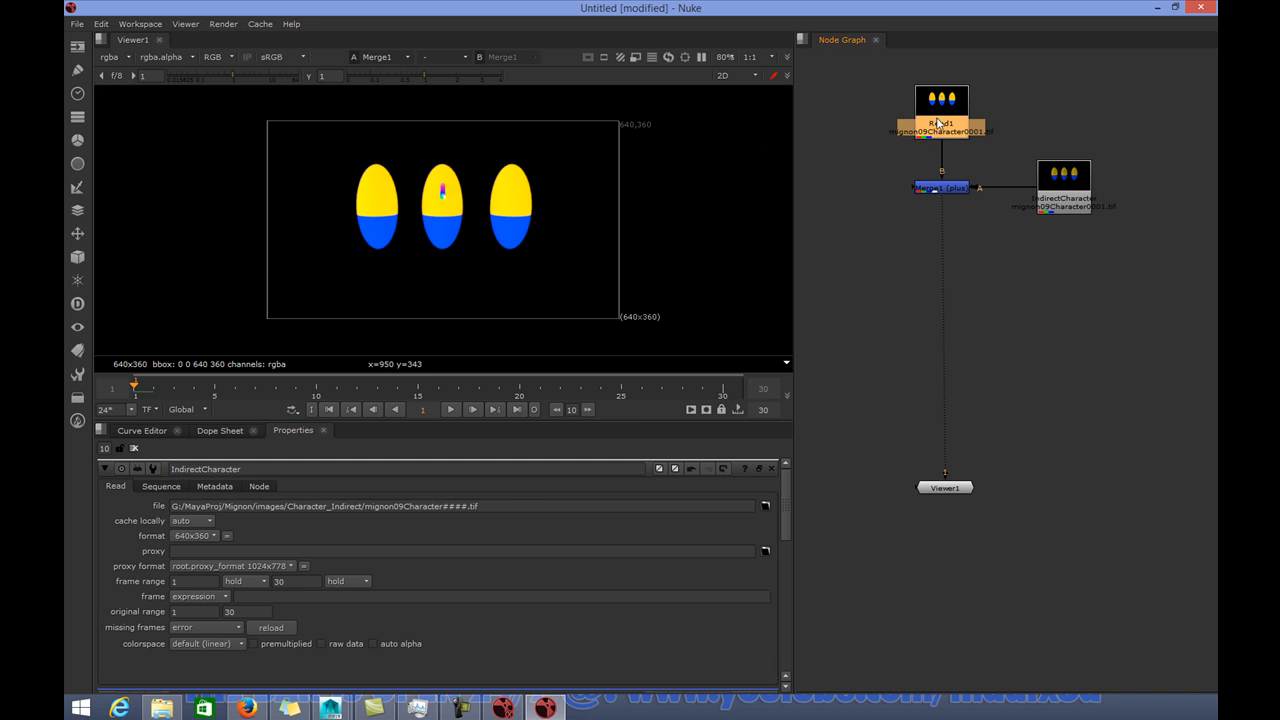
{"action": "double_click", "coordinate": [228, 469]}
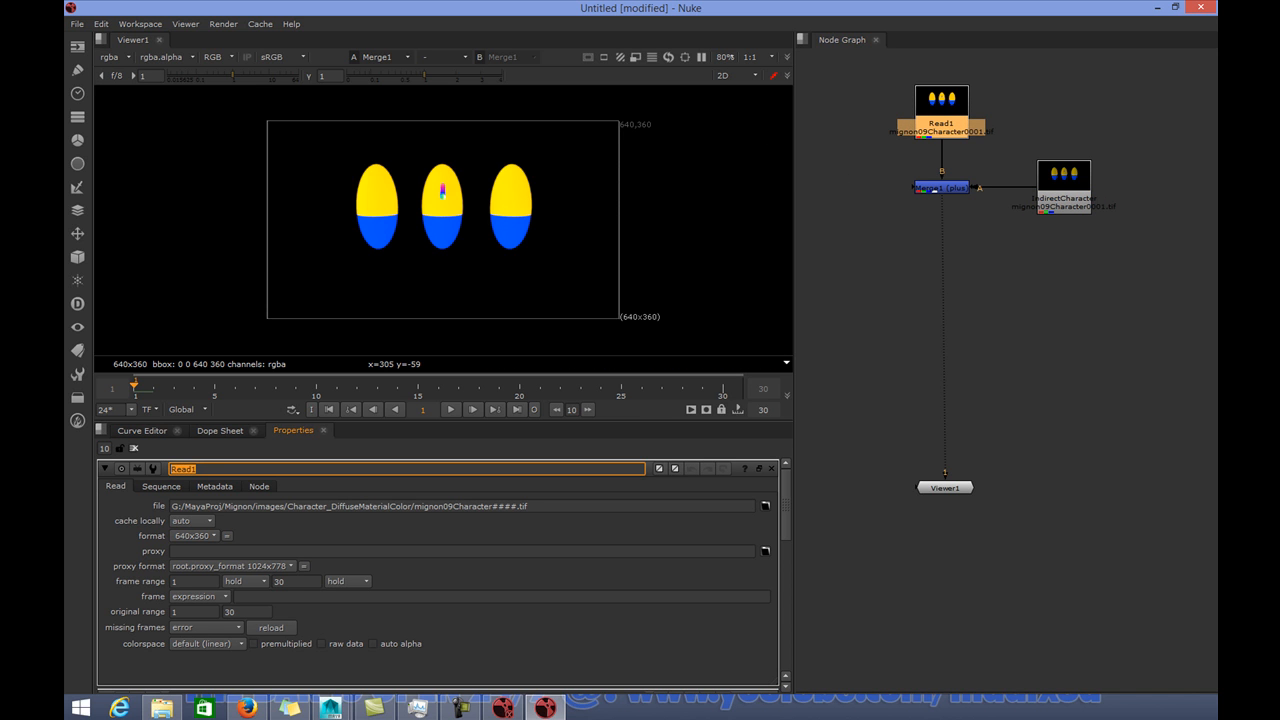
{"action": "type", "text": "D"}
{"action": "type", "text": "iffMatColor"}
{"action": "key", "text": "Return"}
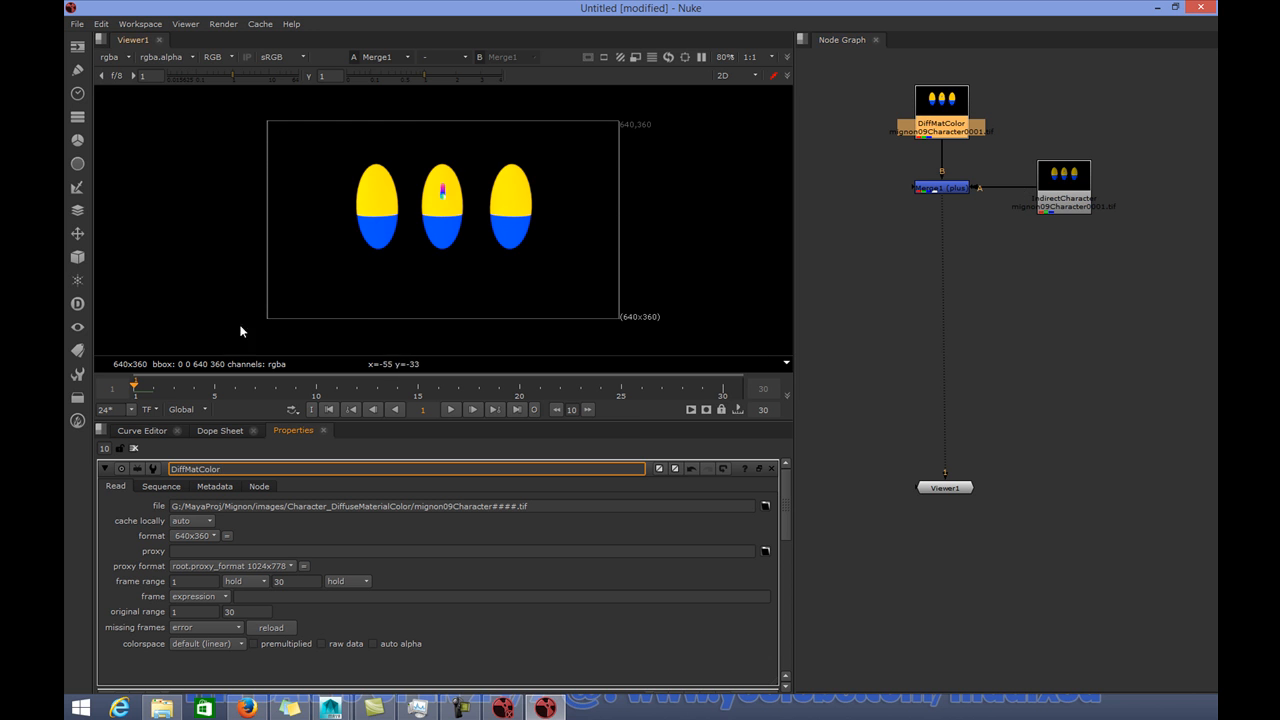
Step: Read in the mignon09Character####.tif 1-30 sequence from the Character_ReflectedMaterialColor folder
{"action": "left_click", "coordinate": [78, 46]}
{"action": "left_click", "coordinate": [121, 47]}
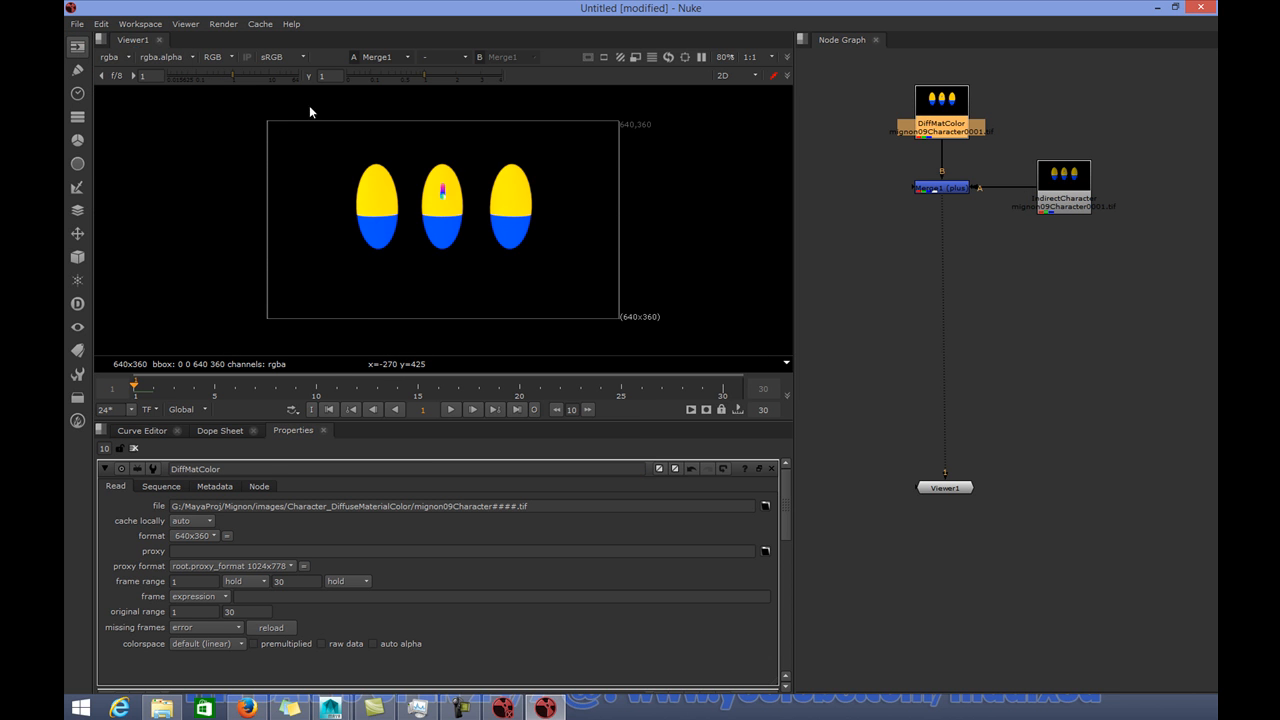
{"action": "double_click", "coordinate": [511, 180]}
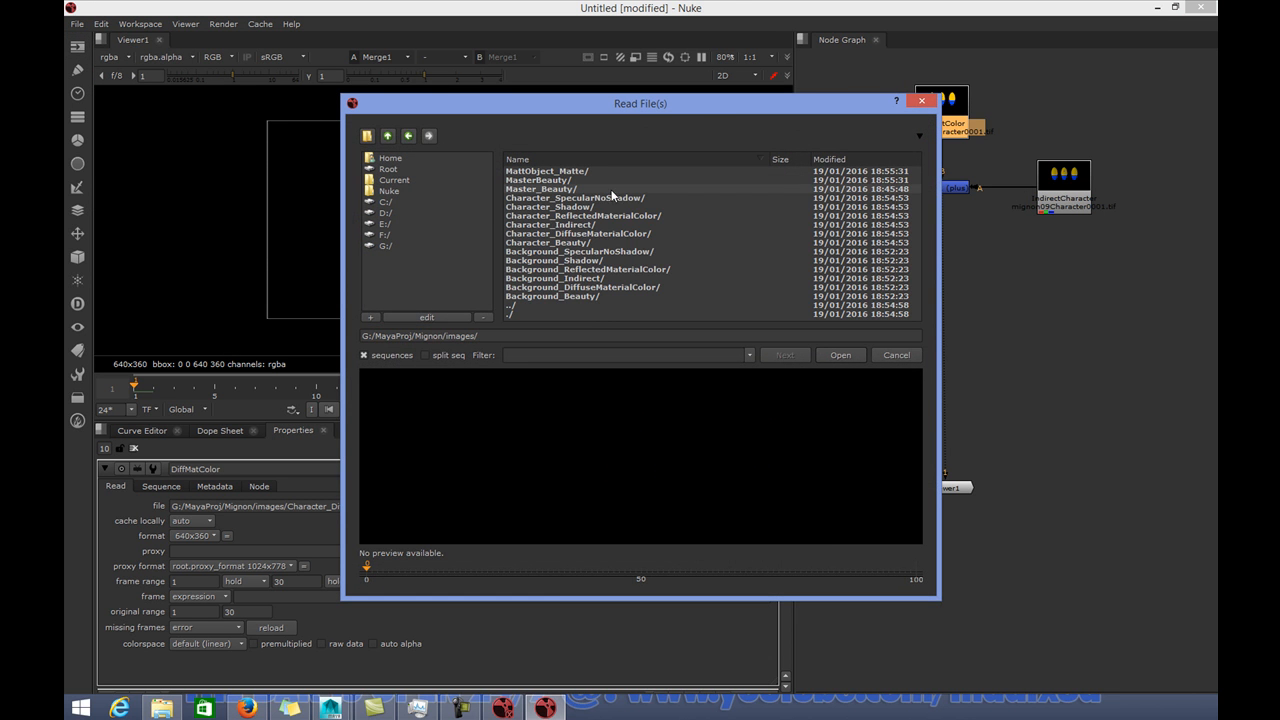
{"action": "double_click", "coordinate": [568, 218]}
{"action": "double_click", "coordinate": [578, 170]}
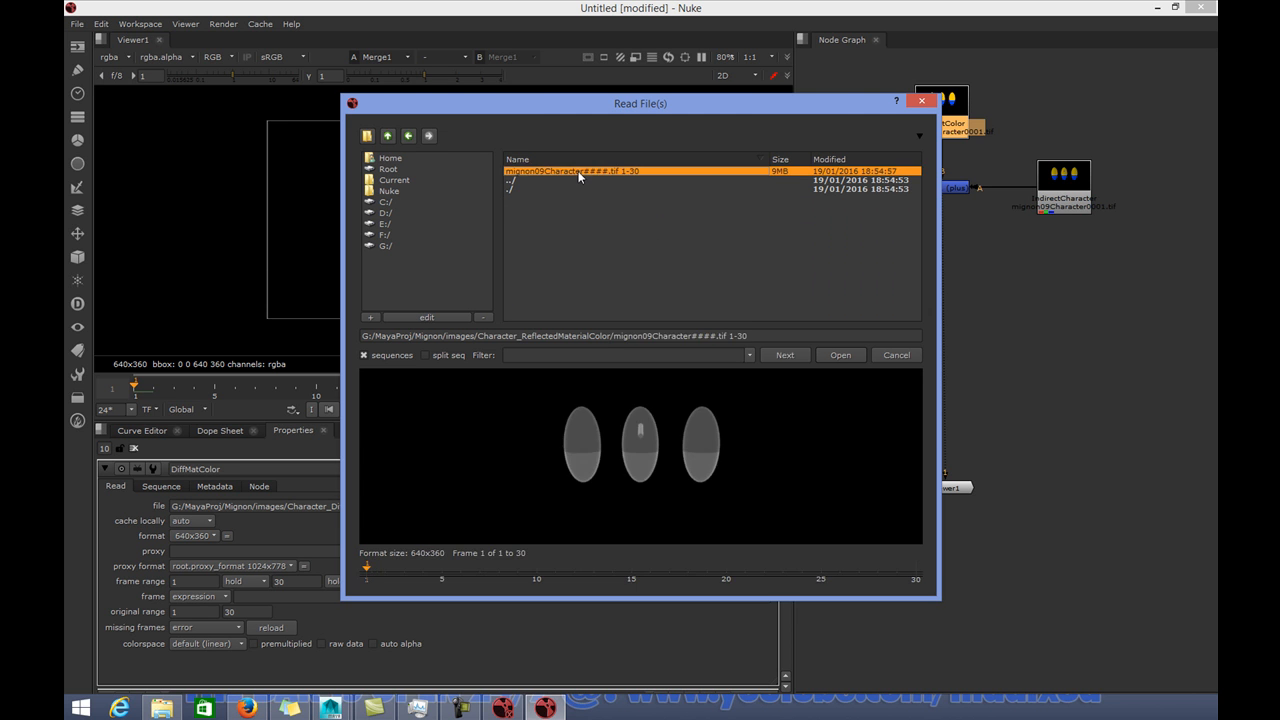
Step: Merge the reflected color pass as input A below the first Merge node, using the plus operation
{"action": "left_click_drag", "start_coordinate": [945, 140], "coordinate": [933, 265]}
{"action": "key", "text": "m"}
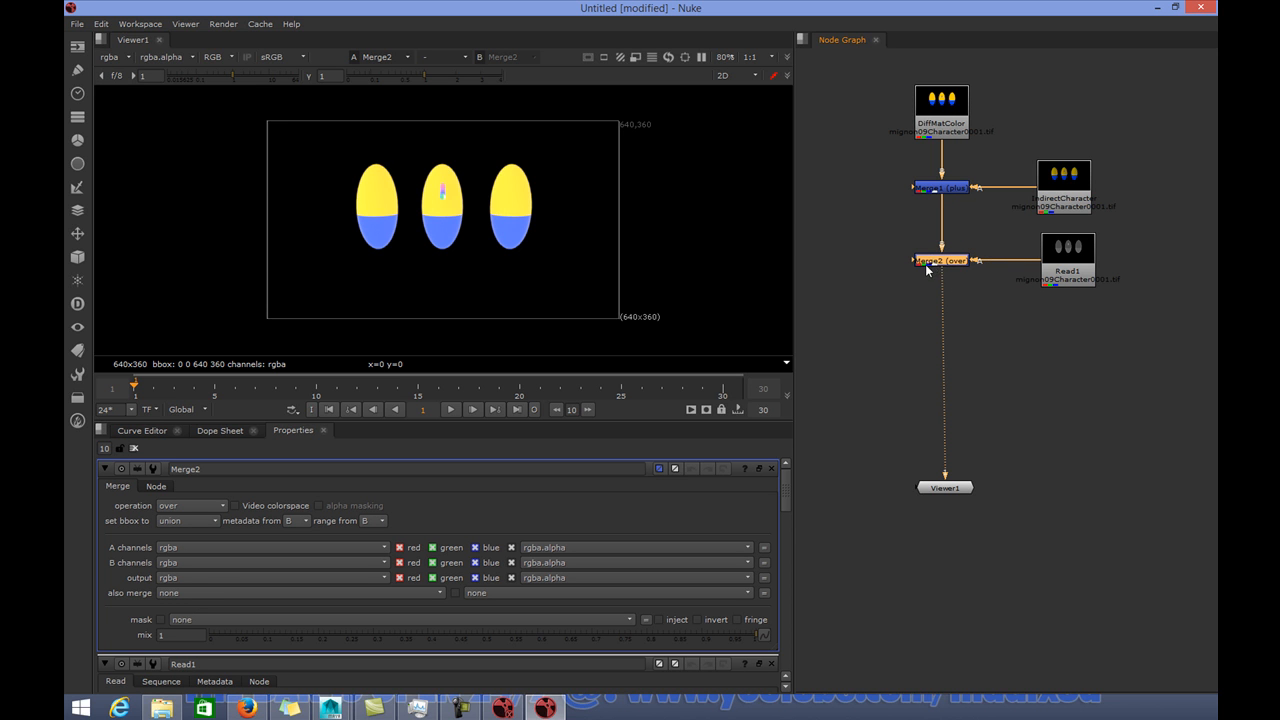
{"action": "left_click", "coordinate": [194, 504]}
{"action": "left_click", "coordinate": [193, 524]}
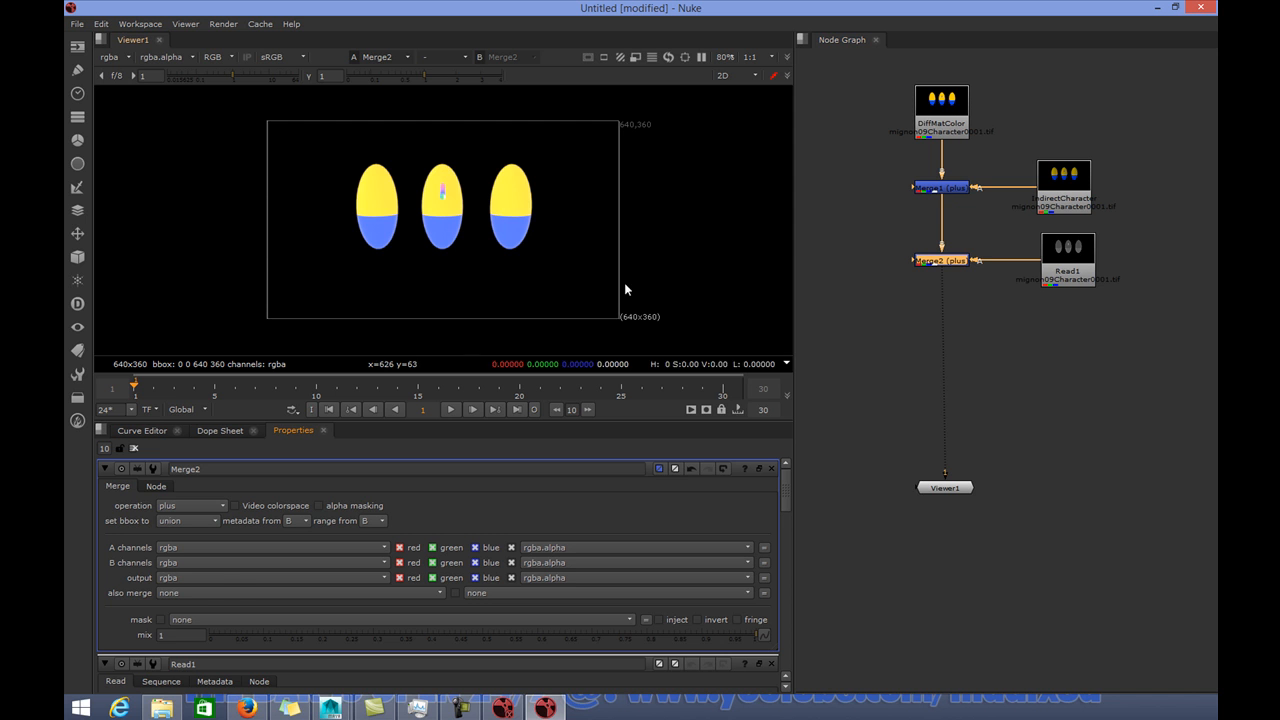
Step: Rename the Read node of the reflected material color pass as ReflectedColCharacter
{"action": "left_click", "coordinate": [1030, 274]}
{"action": "double_click", "coordinate": [183, 469]}
{"action": "type", "text": "Re"}
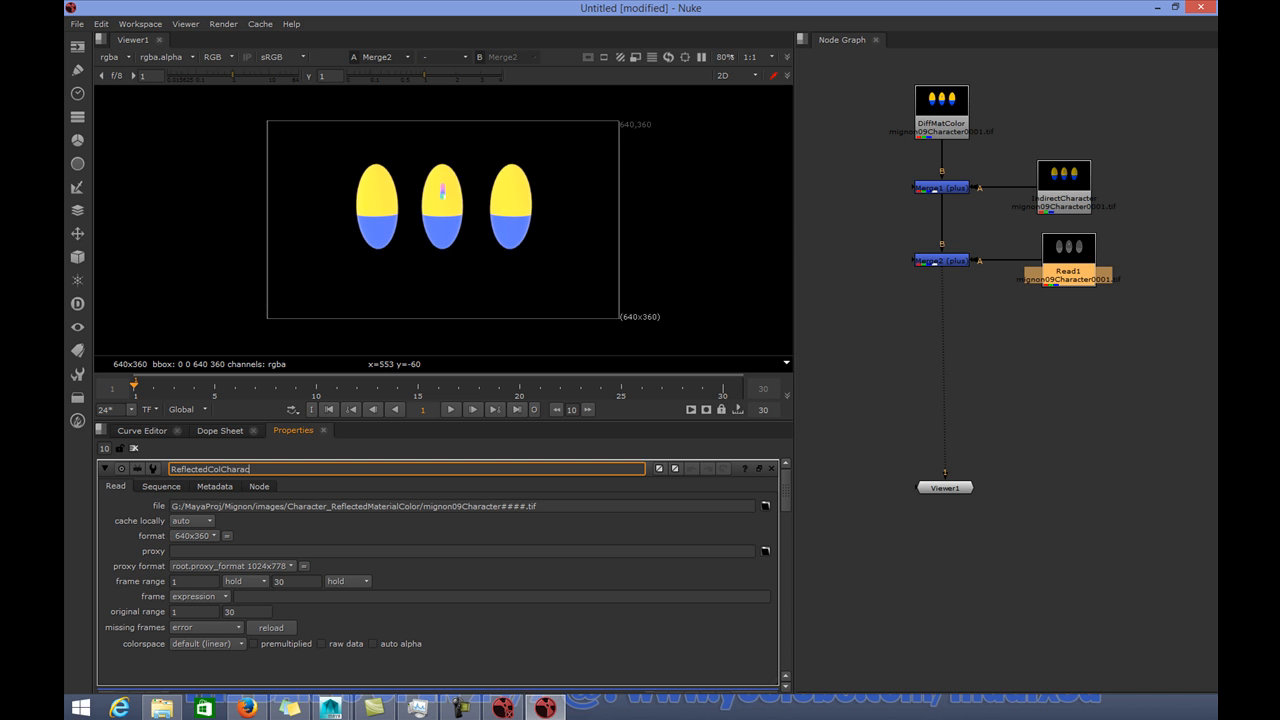
{"action": "key", "text": "Return"}
Step: Read in the Character_SpecularNoShadow tif sequence, frames 1-30, and place its node below ReflectedColCharacter
{"action": "left_click", "coordinate": [77, 46]}
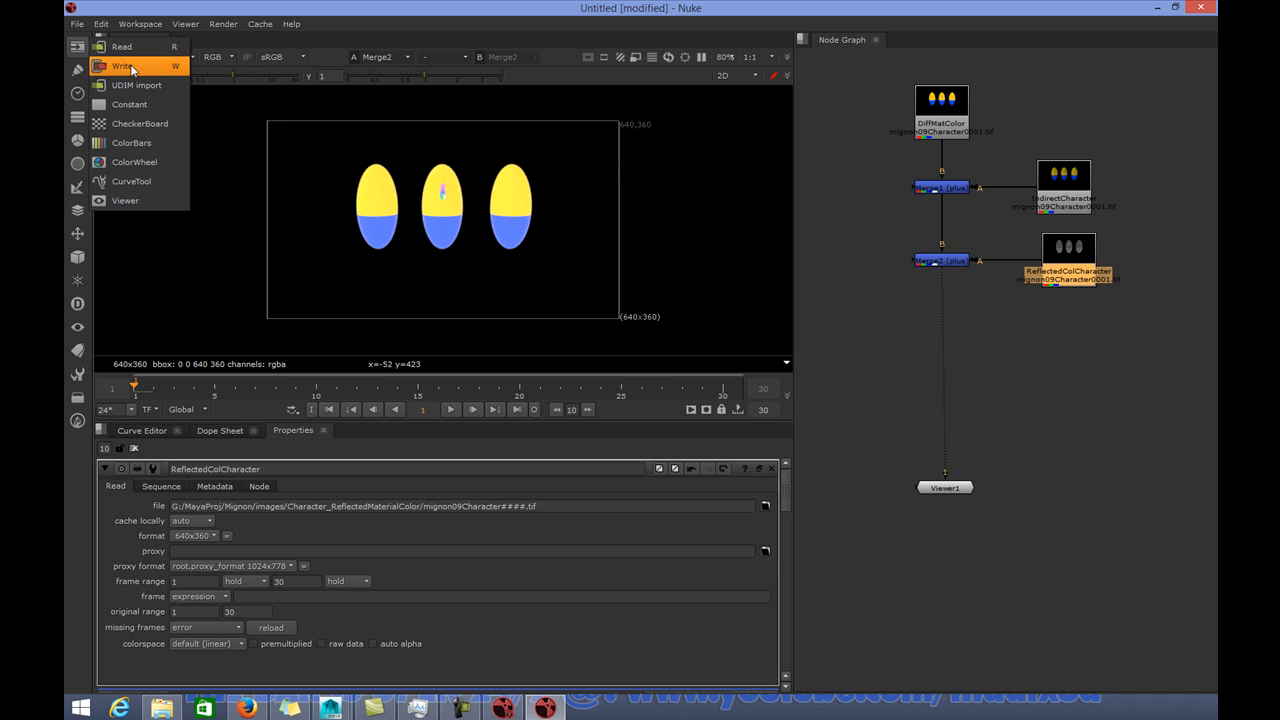
{"action": "left_click", "coordinate": [122, 47]}
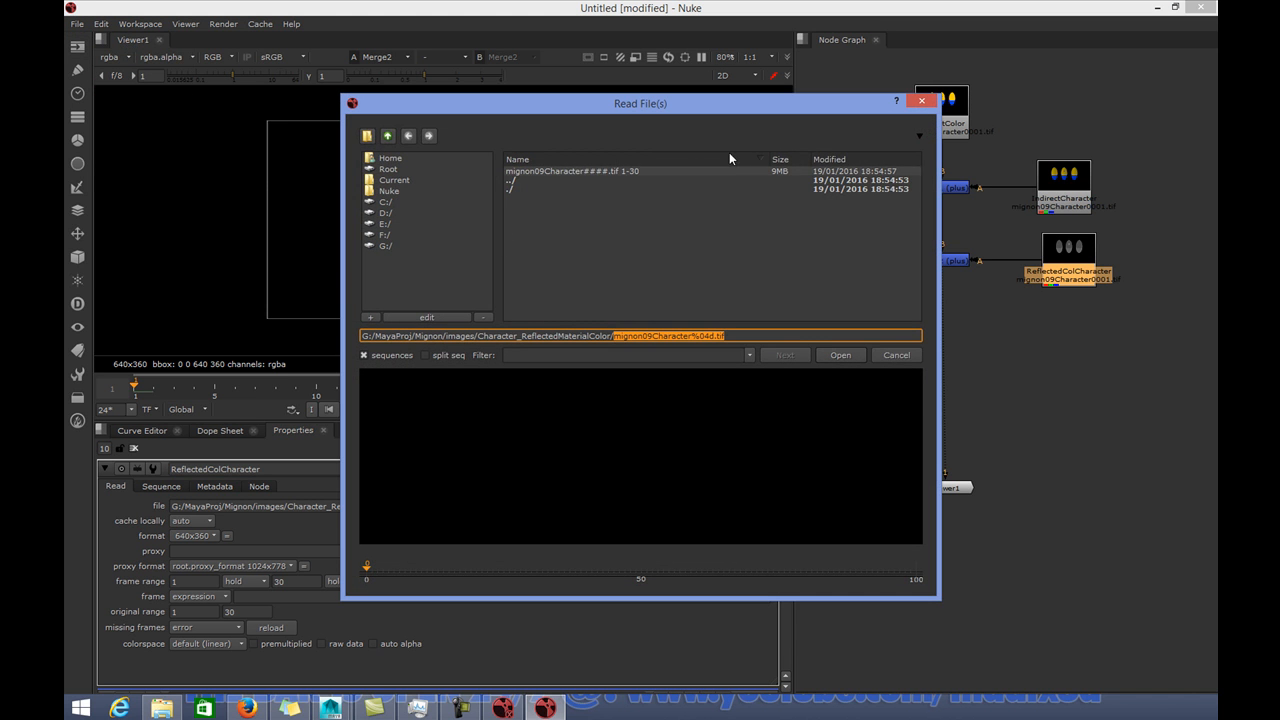
{"action": "double_click", "coordinate": [511, 184]}
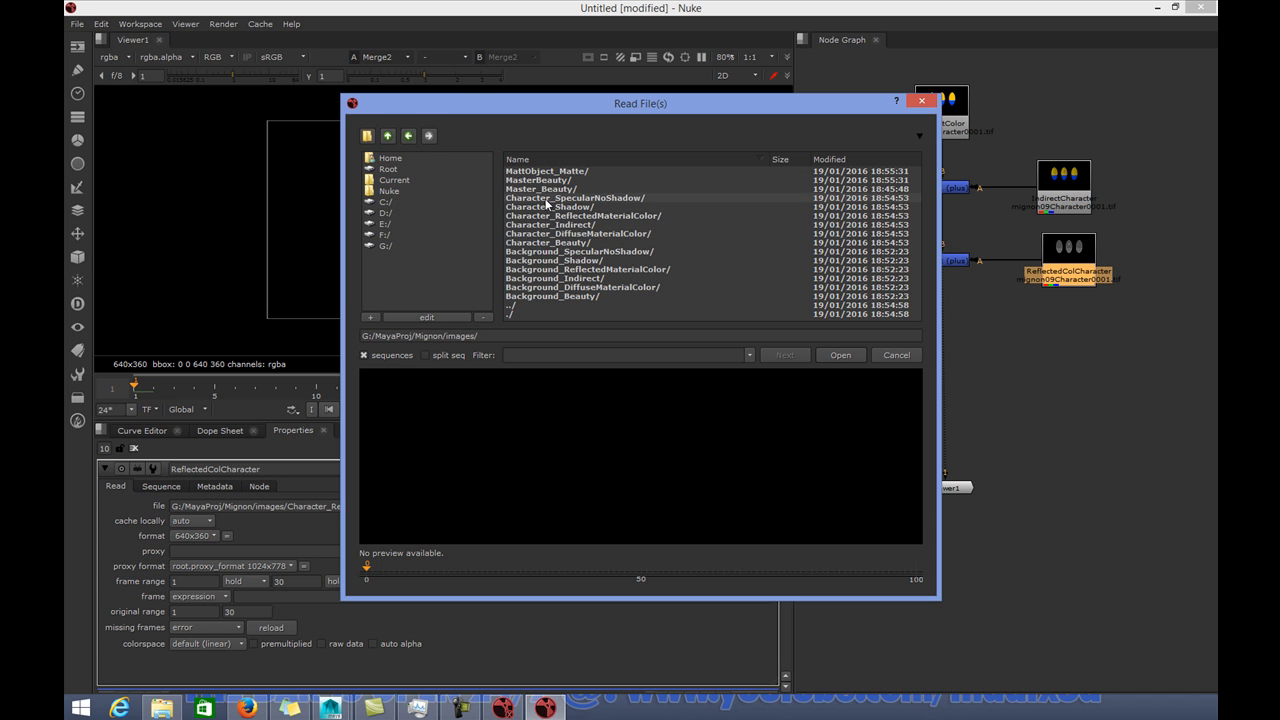
{"action": "double_click", "coordinate": [545, 199]}
{"action": "double_click", "coordinate": [568, 170]}
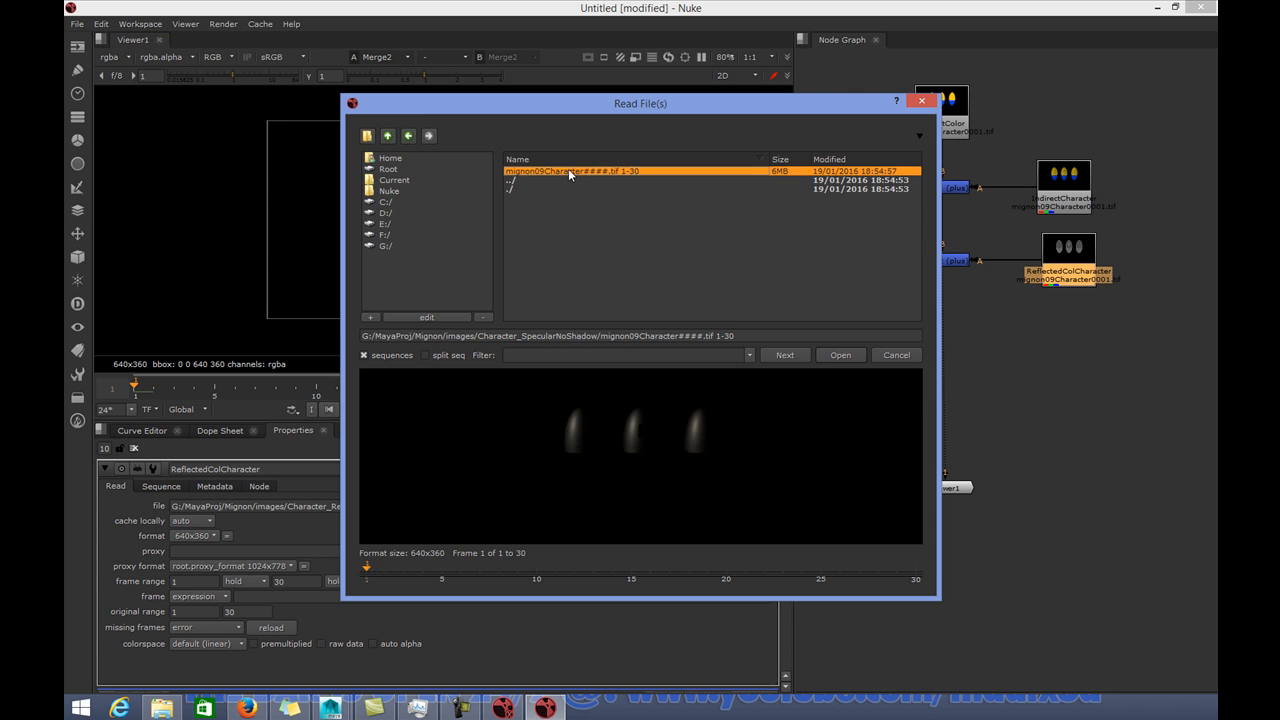
{"action": "left_click_drag", "start_coordinate": [1049, 263], "coordinate": [1060, 320]}
Step: Merge the specular pass as input A between the second Merge node and the Viewer, using the plus operation
{"action": "key", "text": "m"}
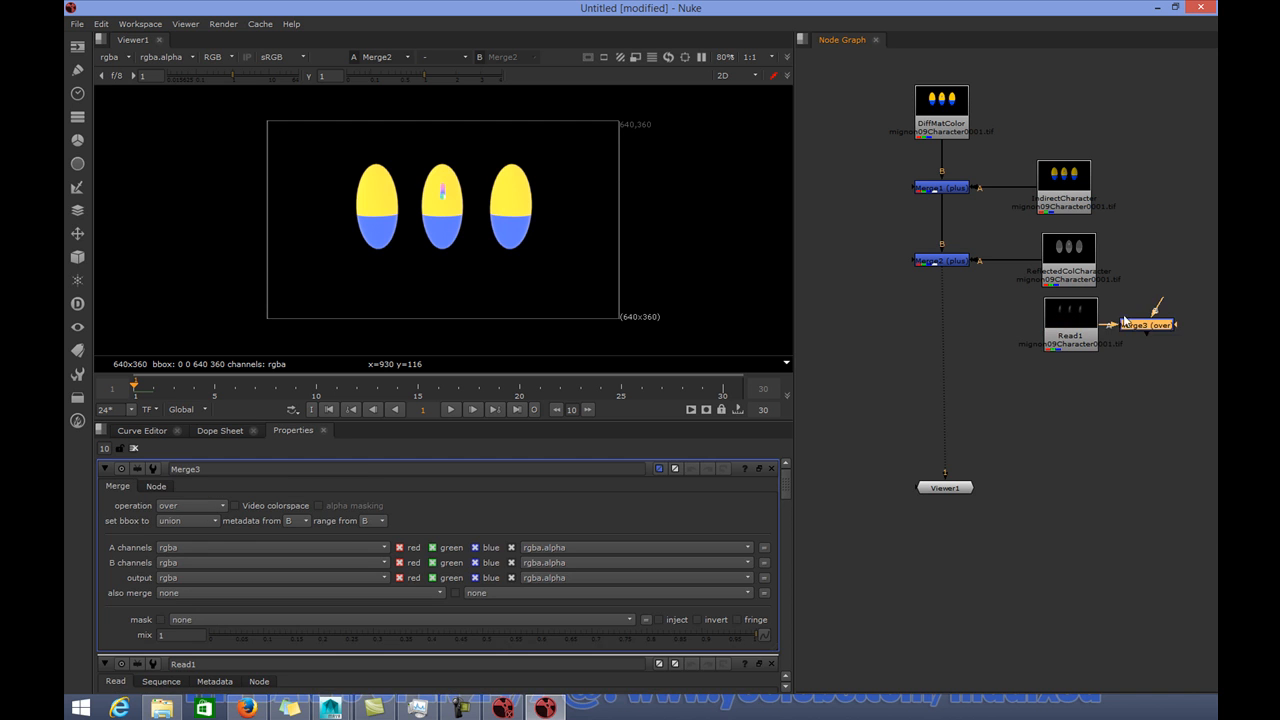
{"action": "left_click_drag", "start_coordinate": [970, 362], "coordinate": [941, 325]}
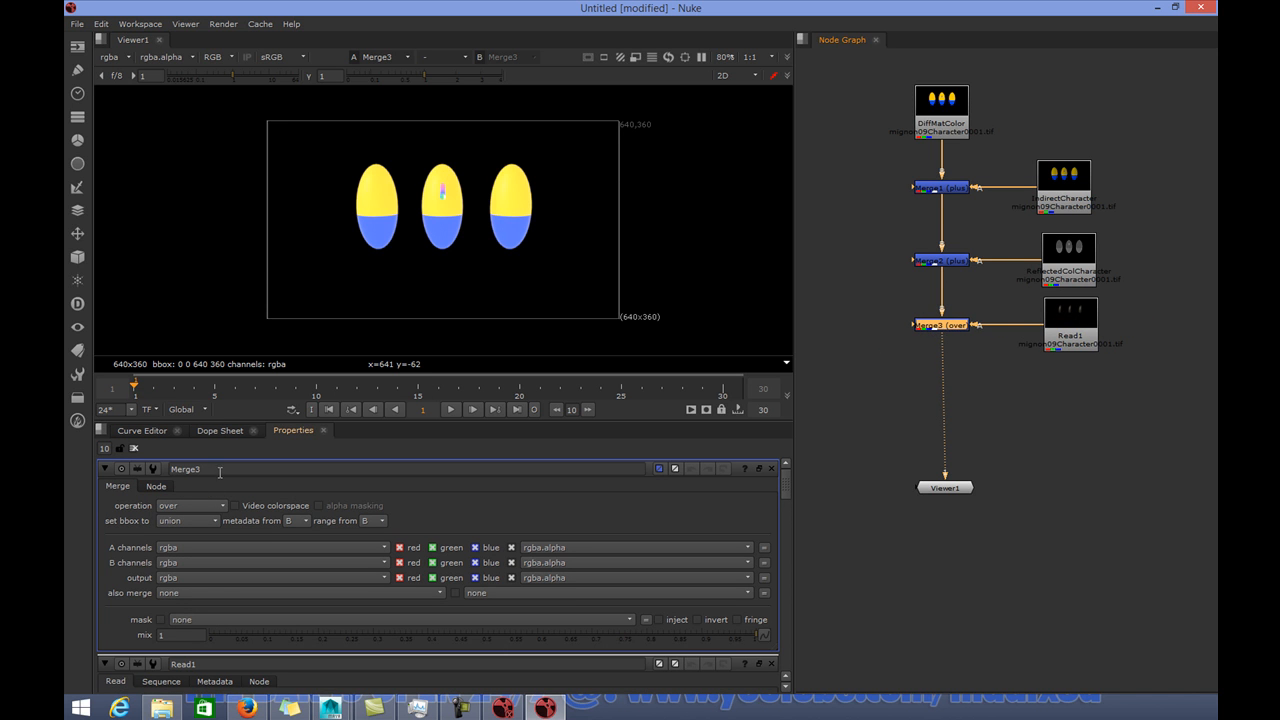
{"action": "left_click", "coordinate": [205, 505]}
{"action": "left_click", "coordinate": [198, 538]}
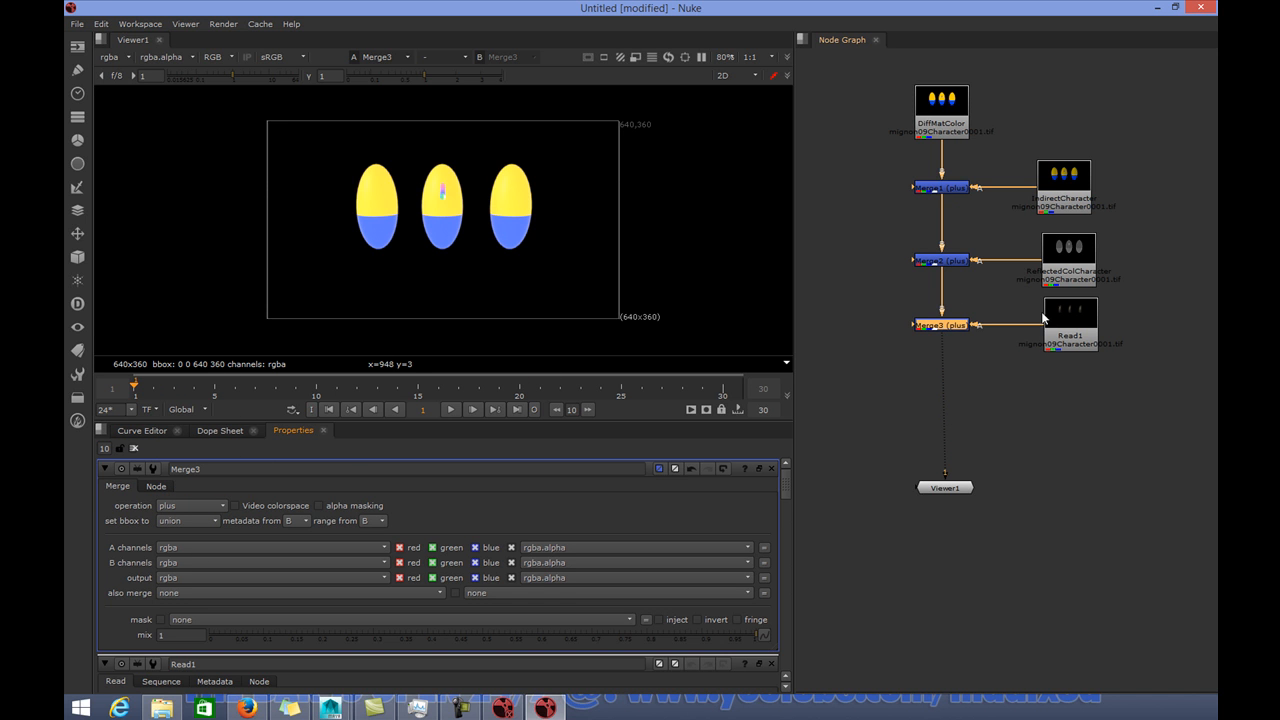
Step: Move the Viewer node lower and rename the specular pass's Merge node as SpecCharacter
{"action": "left_click", "coordinate": [1064, 334]}
{"action": "left_click_drag", "start_coordinate": [942, 500], "coordinate": [939, 523]}
{"action": "left_click_drag", "start_coordinate": [1078, 331], "coordinate": [1076, 331]}
{"action": "left_click", "coordinate": [222, 467]}
{"action": "type", "text": "SpecCharacter"}
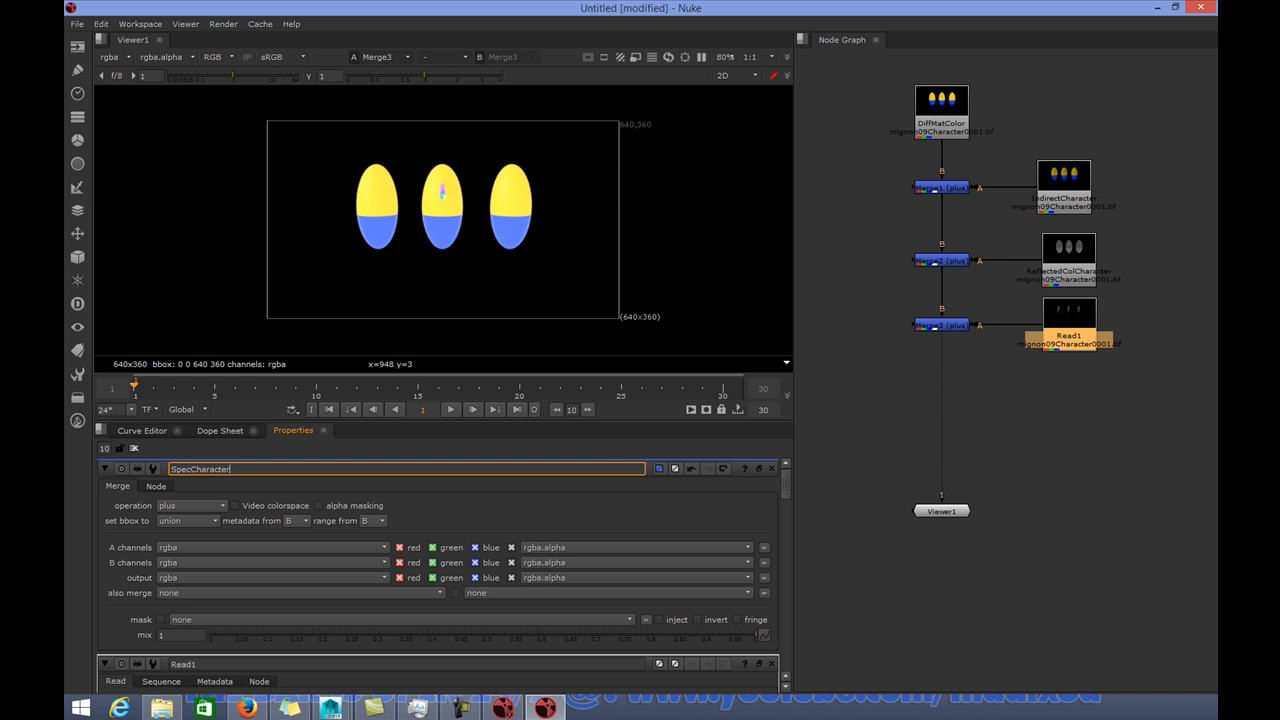
{"action": "key", "text": "Return"}
Step: Read in the Character_Shadow tif sequence, frames 1-30, and place its node below the specular Read node
{"action": "left_click", "coordinate": [77, 46]}
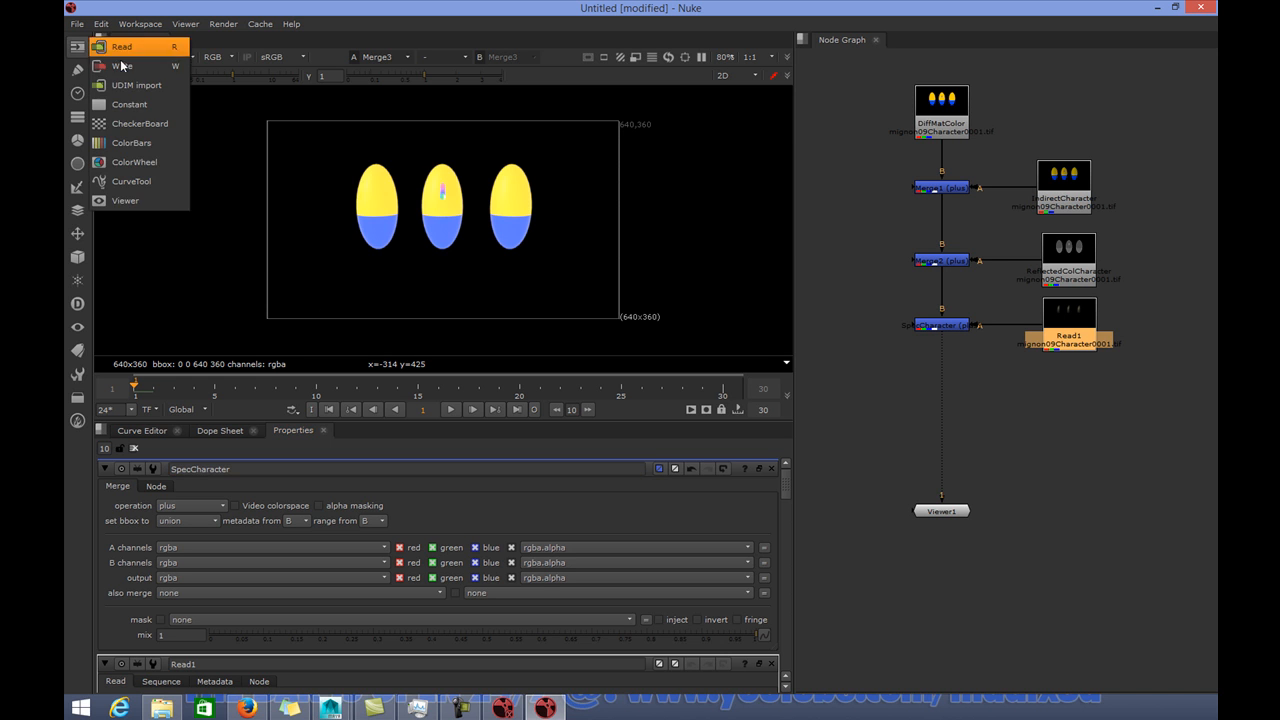
{"action": "left_click", "coordinate": [118, 45]}
{"action": "double_click", "coordinate": [547, 184]}
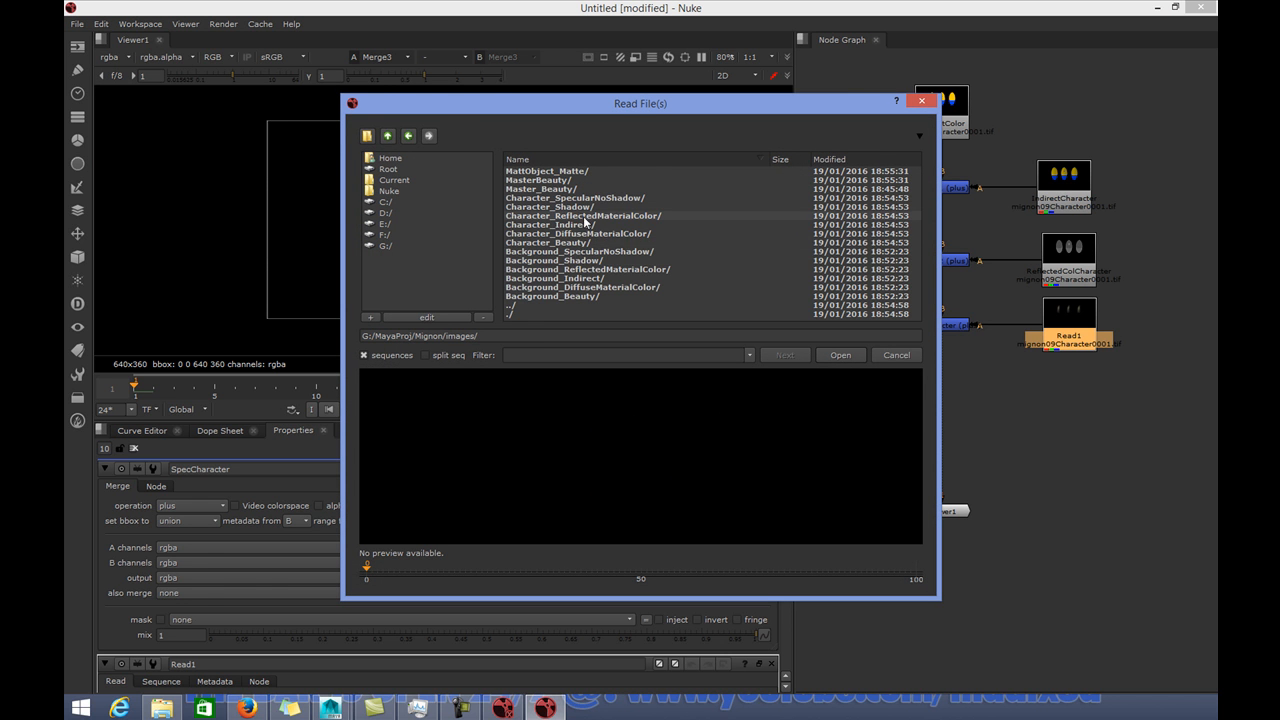
{"action": "double_click", "coordinate": [575, 206]}
{"action": "left_click", "coordinate": [558, 170]}
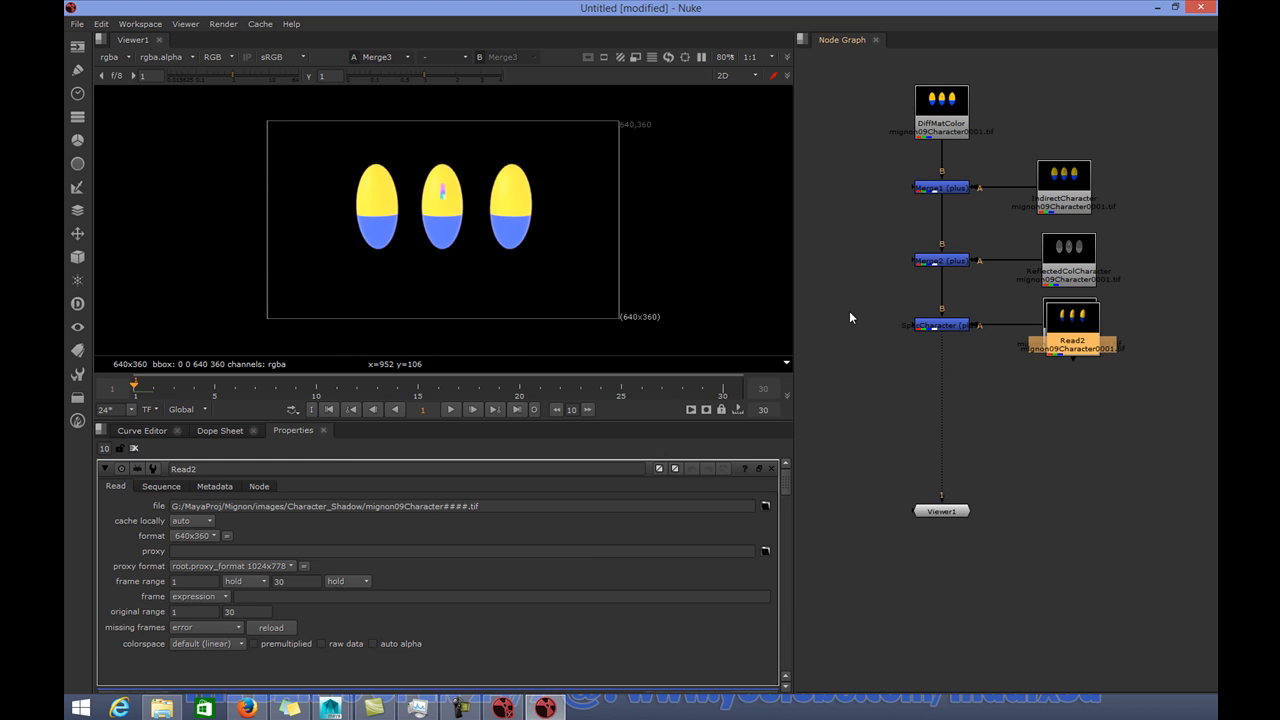
{"action": "left_click_drag", "start_coordinate": [1066, 328], "coordinate": [940, 398]}
Step: Merge the shadow pass as input A between SpecCharacter and the Viewer, using the plus operation
{"action": "key", "text": "m"}
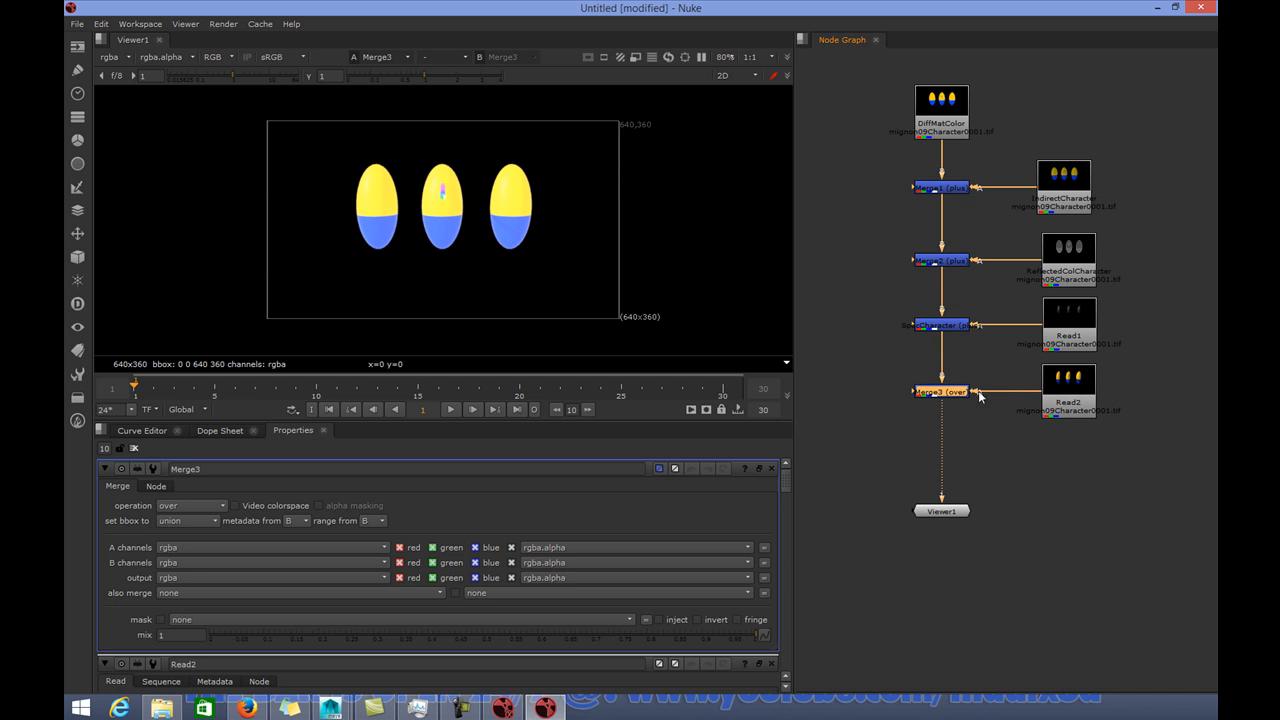
{"action": "left_click", "coordinate": [189, 508]}
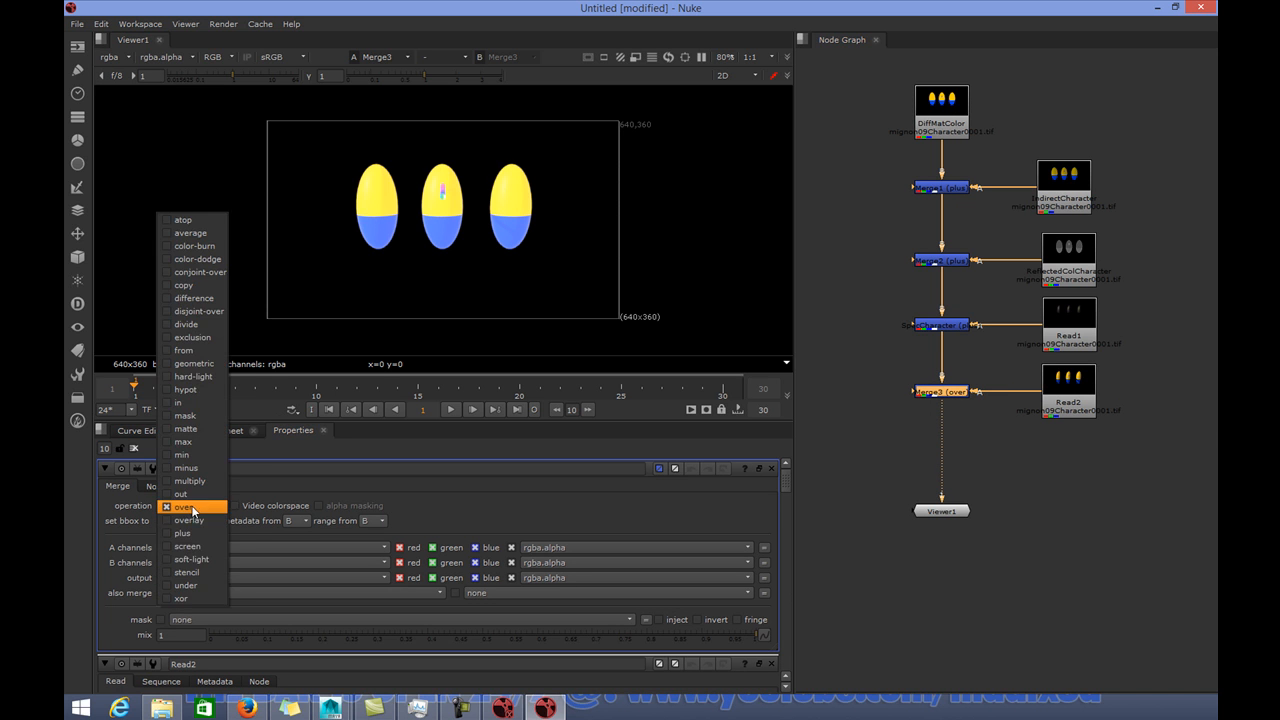
{"action": "left_click", "coordinate": [190, 540]}
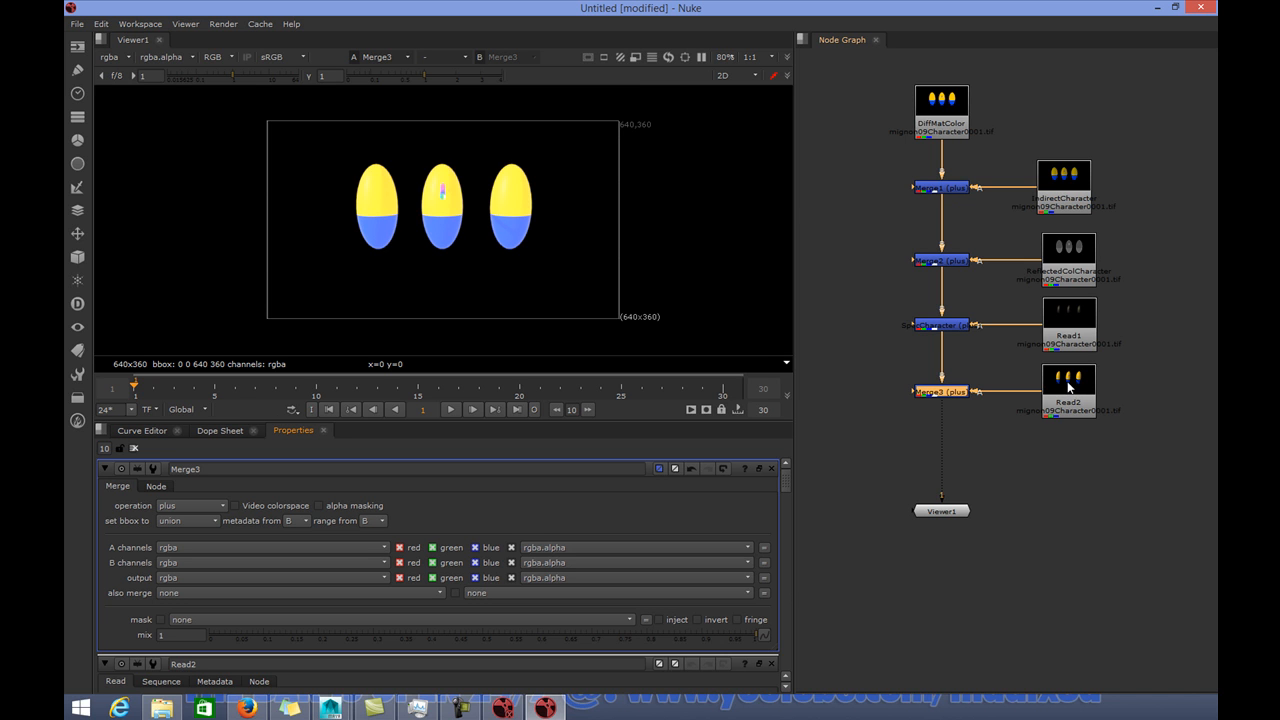
Step: Rename the shadow pass's Merge node as ShadowCharacter and move the Viewer node further down
{"action": "double_click", "coordinate": [236, 469]}
{"action": "type", "text": "ShadowCha"}
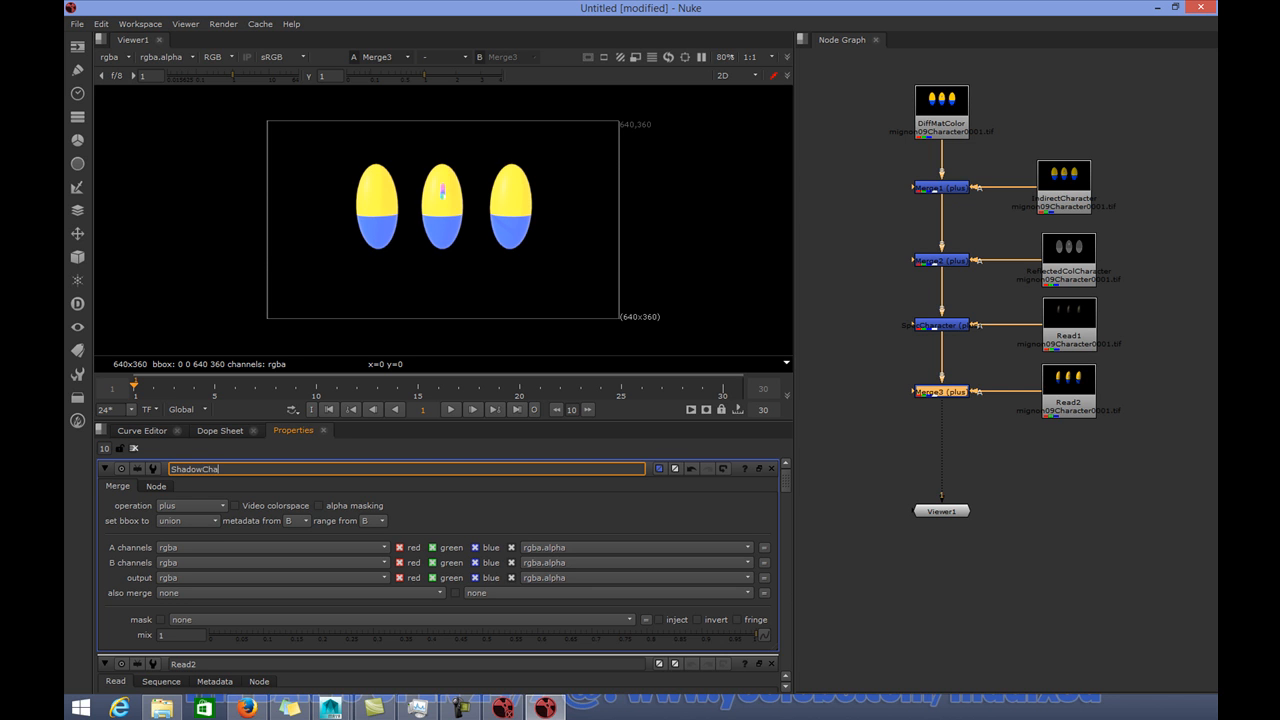
{"action": "key", "text": "Return"}
{"action": "left_click_drag", "start_coordinate": [941, 511], "coordinate": [941, 542]}
Step: Read in the Background_DiffuseMaterialColor tif sequence, frames 1-30, and place its node to the left of the character tree
{"action": "left_click", "coordinate": [79, 48]}
{"action": "left_click", "coordinate": [140, 46]}
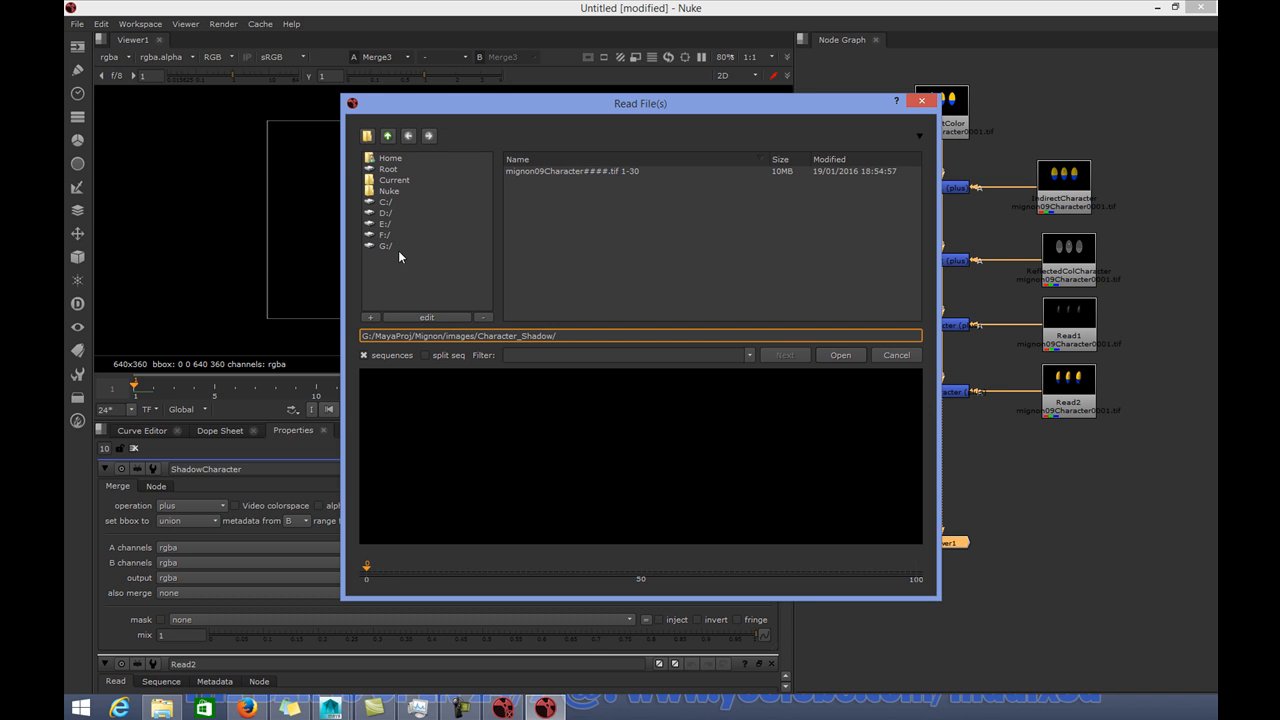
{"action": "left_click", "coordinate": [388, 135]}
{"action": "left_click_drag", "start_coordinate": [640, 103], "coordinate": [446, 104]}
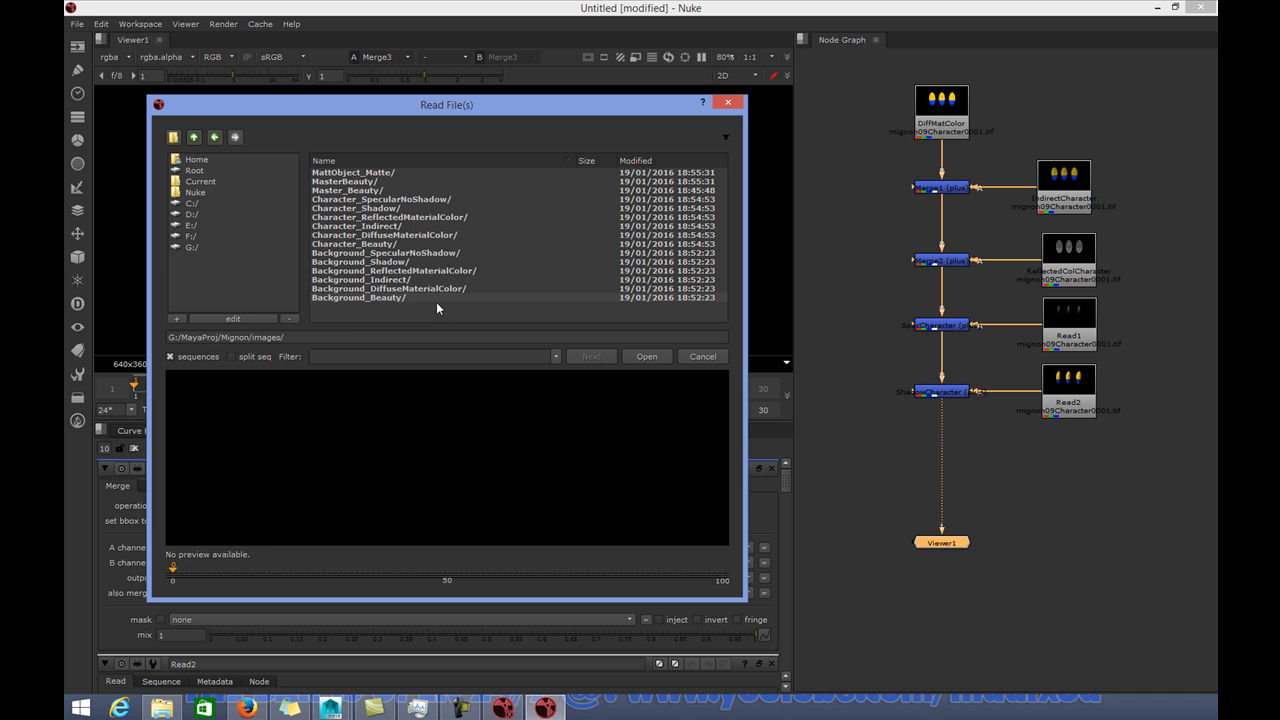
{"action": "double_click", "coordinate": [369, 296]}
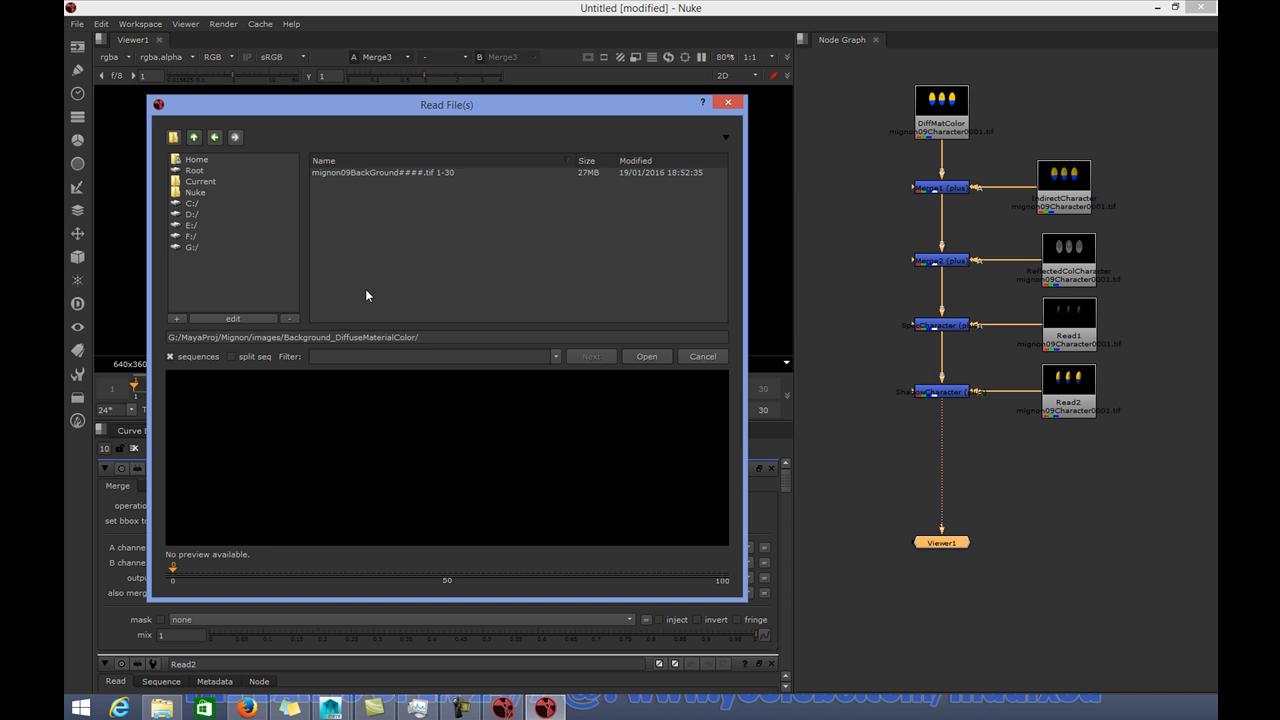
{"action": "left_click", "coordinate": [408, 173]}
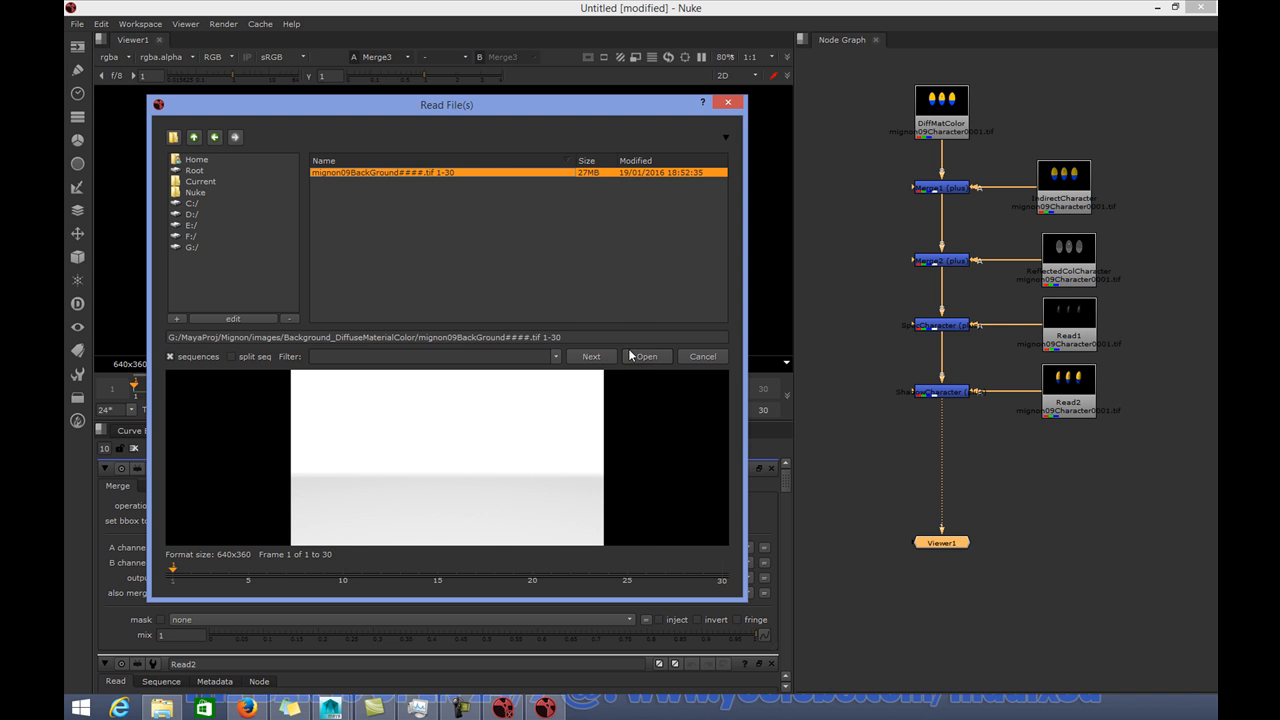
{"action": "left_click", "coordinate": [644, 356]}
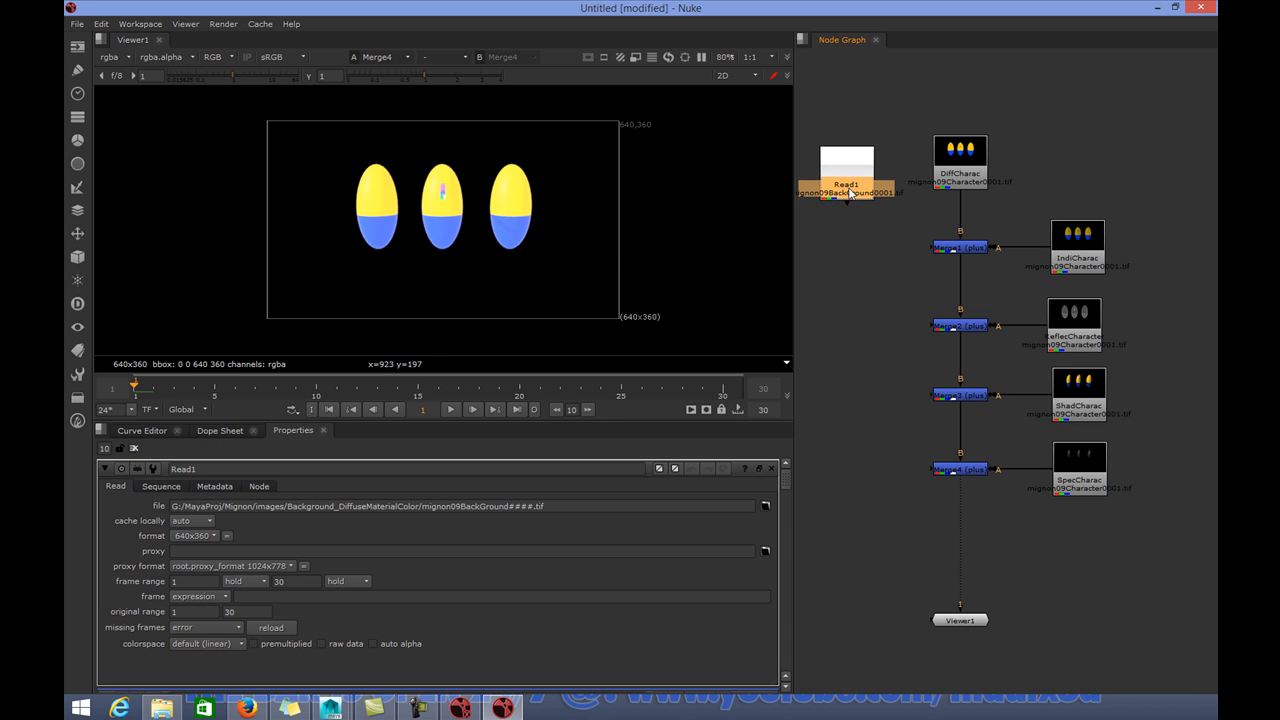
{"action": "left_click_drag", "start_coordinate": [913, 184], "coordinate": [856, 156]}
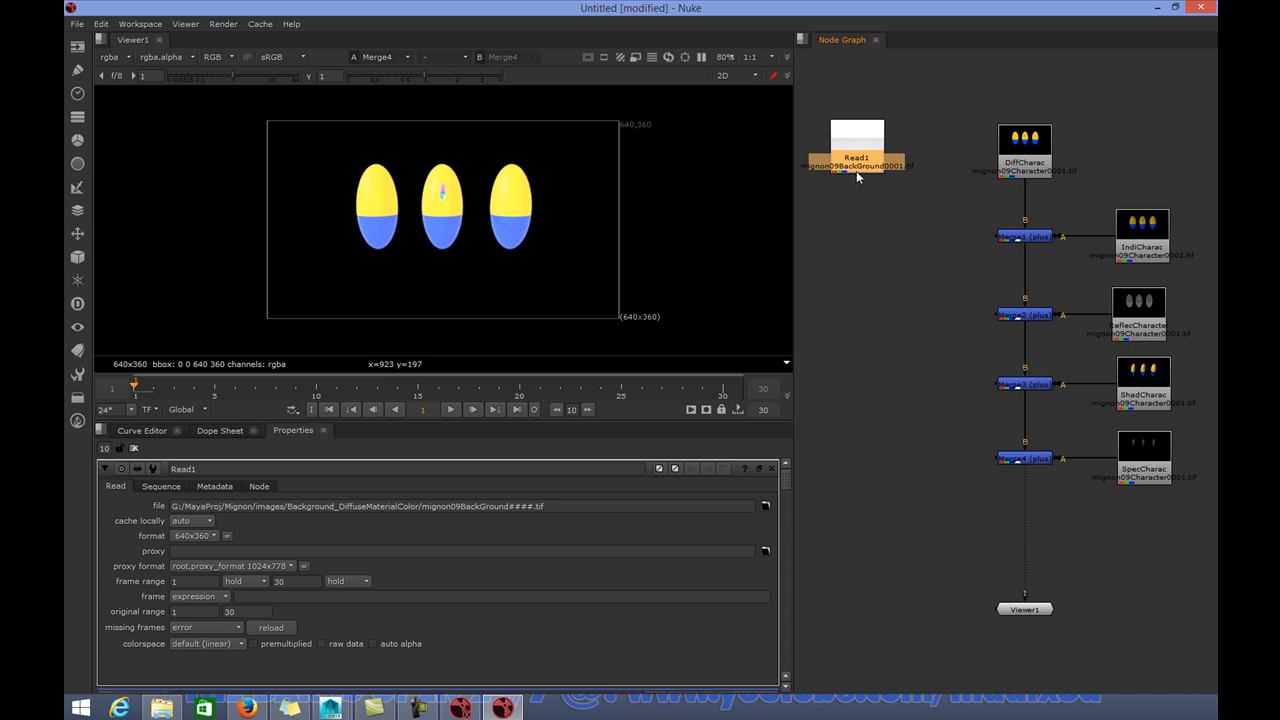
Step: Connect the background diffuse Read node to the Viewer and shift it slightly closer to the character tree
{"action": "left_click_drag", "start_coordinate": [858, 146], "coordinate": [858, 146]}
{"action": "key", "text": "1"}
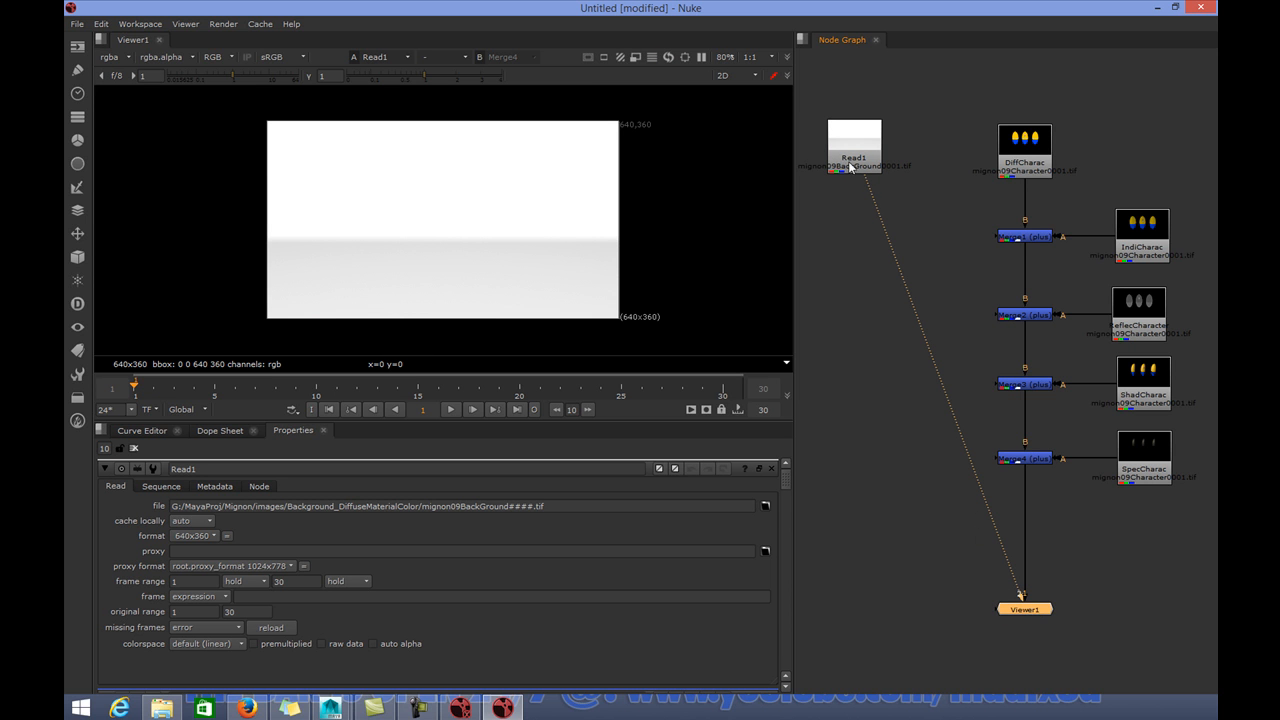
{"action": "left_click_drag", "start_coordinate": [858, 158], "coordinate": [887, 154]}
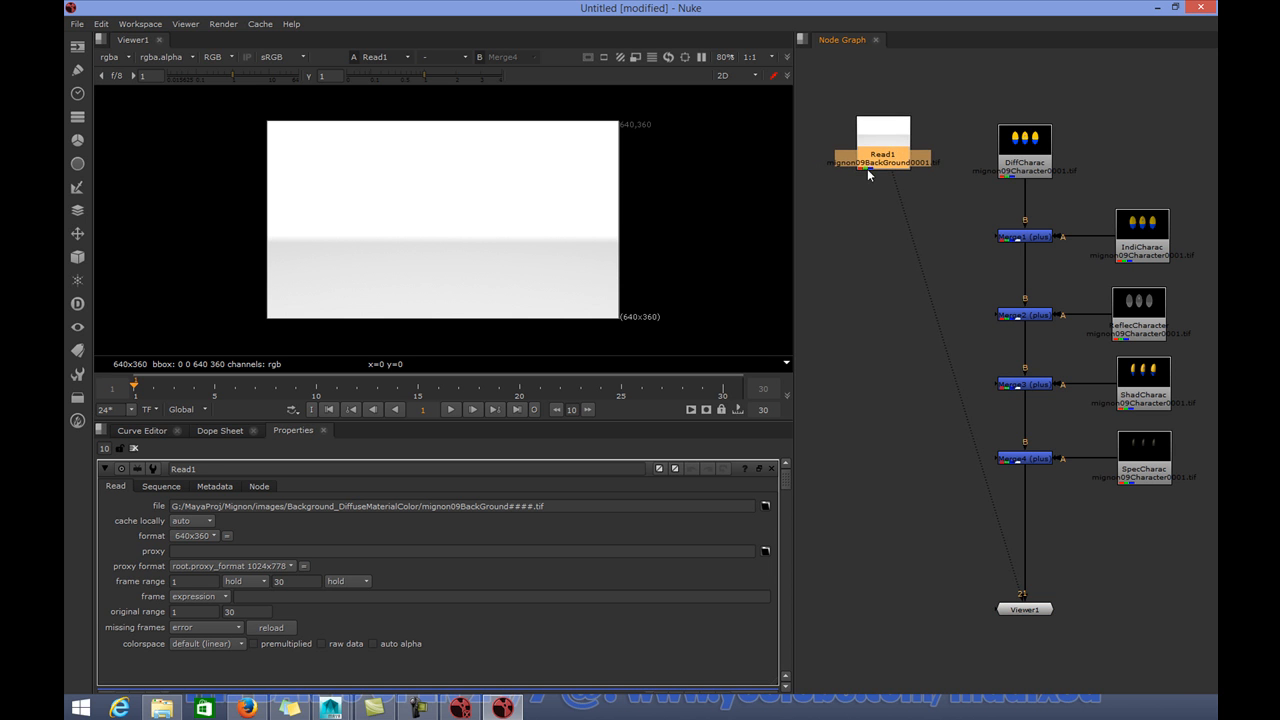
Step: Read in the Background_Indirect tif sequence, frames 1-30, and place its node to the left of the first background Merge
{"action": "left_click", "coordinate": [78, 49]}
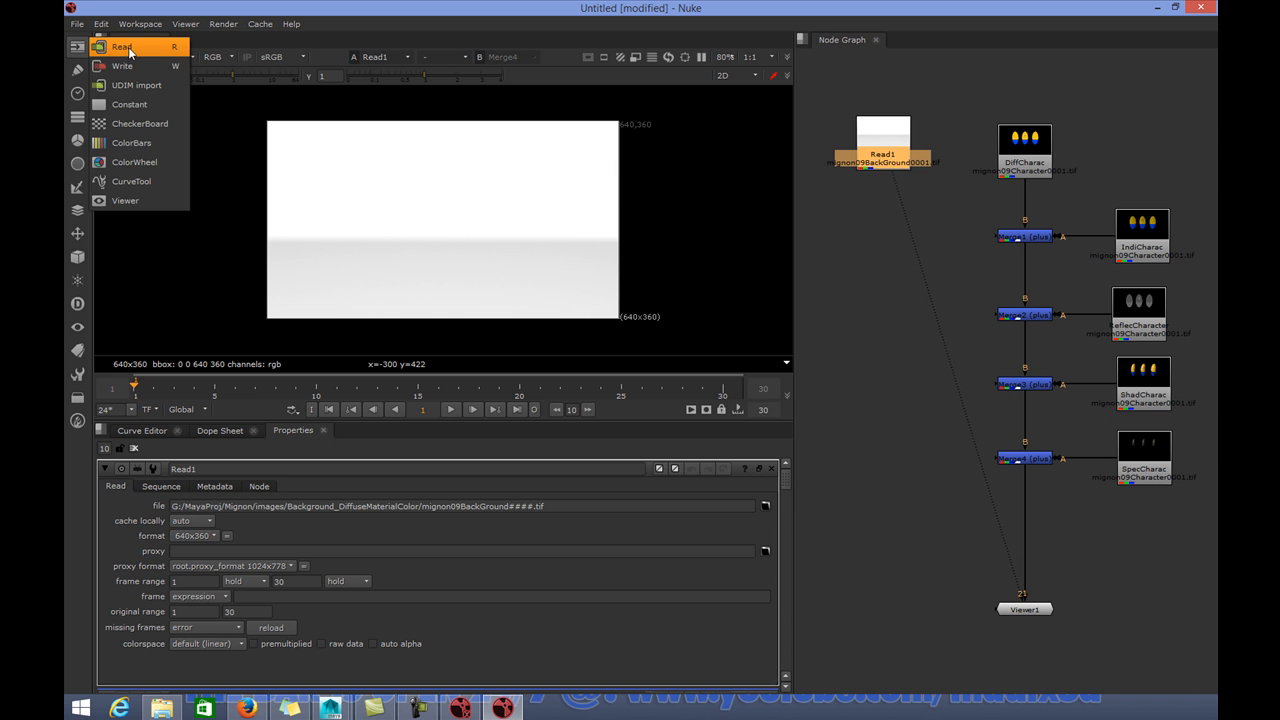
{"action": "left_click", "coordinate": [128, 47]}
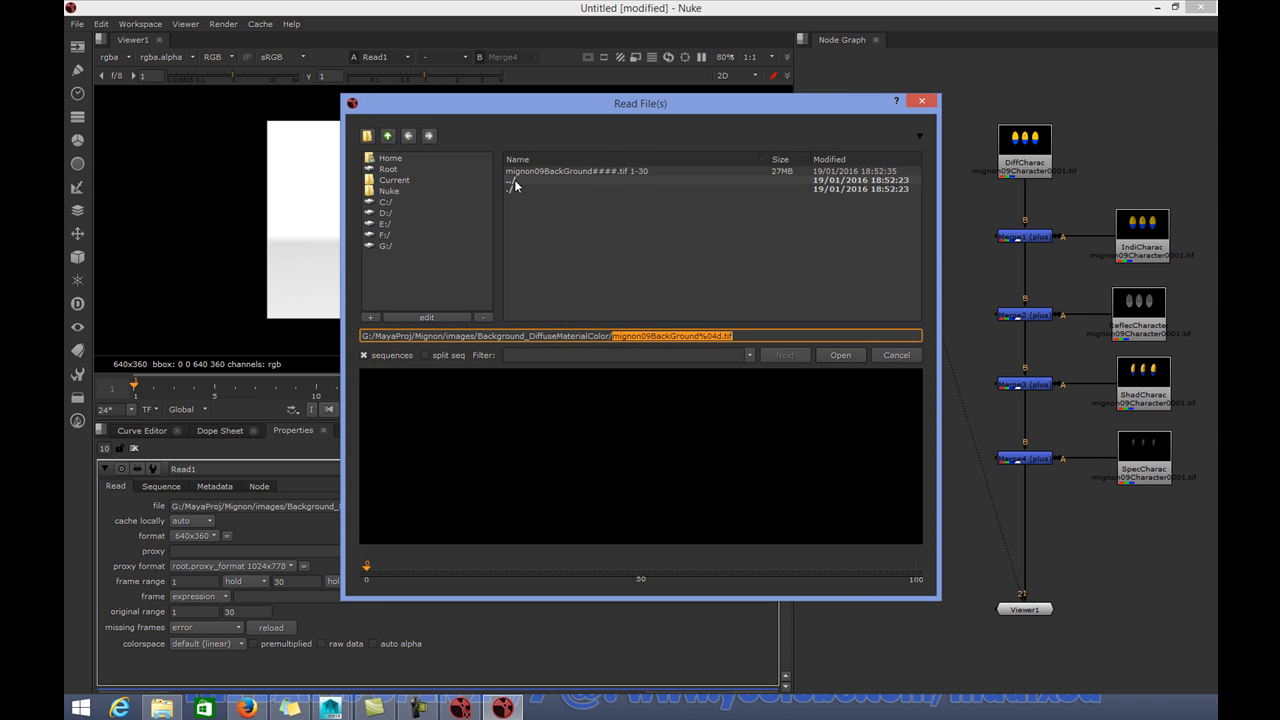
{"action": "double_click", "coordinate": [512, 182]}
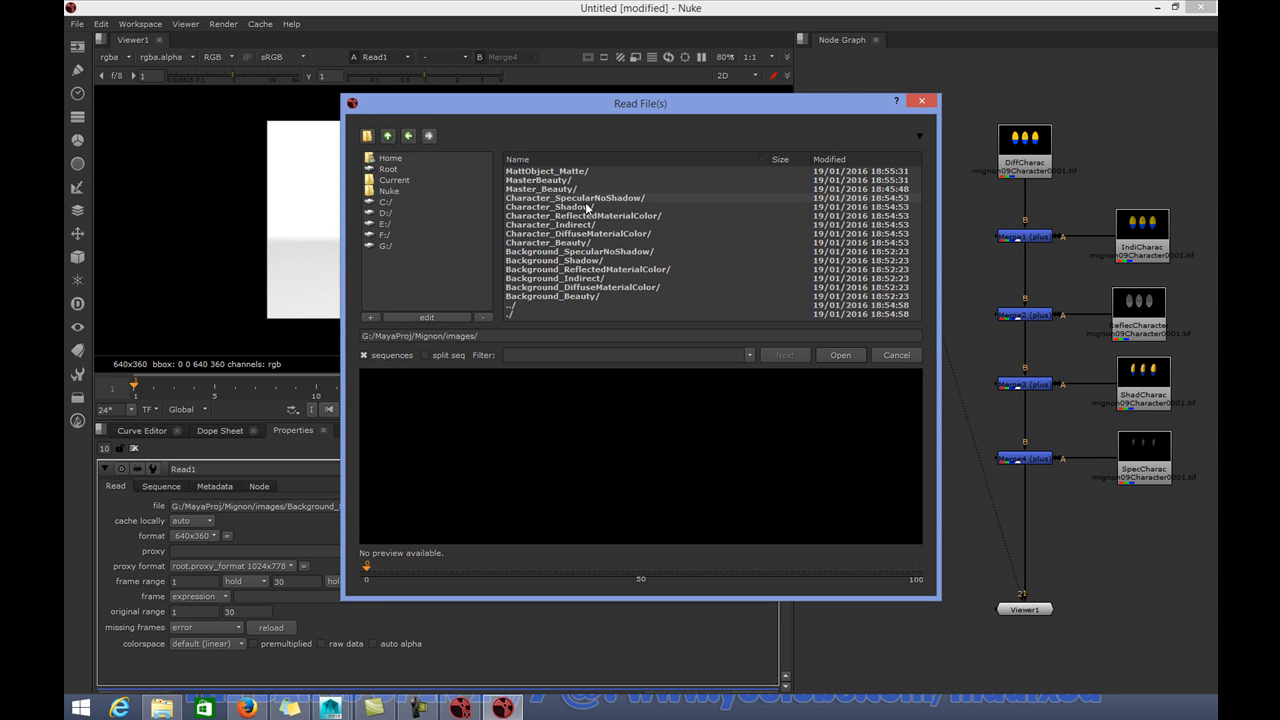
{"action": "double_click", "coordinate": [545, 280]}
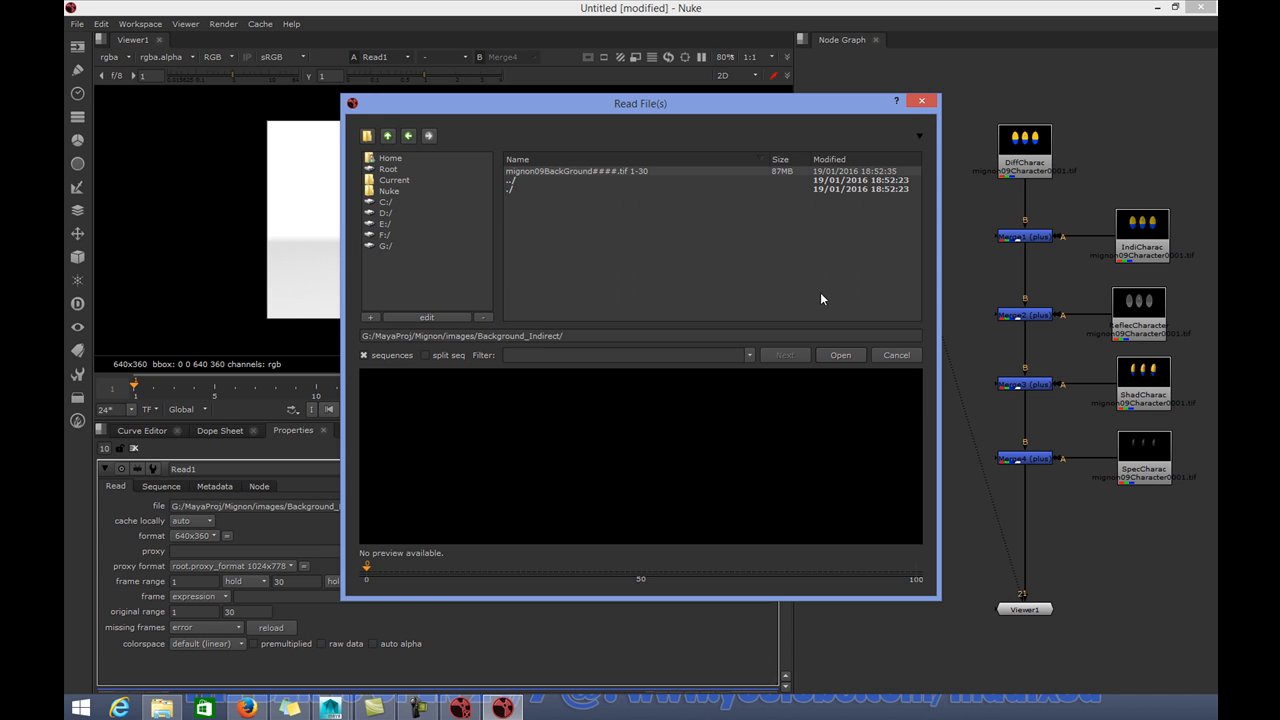
{"action": "left_click", "coordinate": [594, 171]}
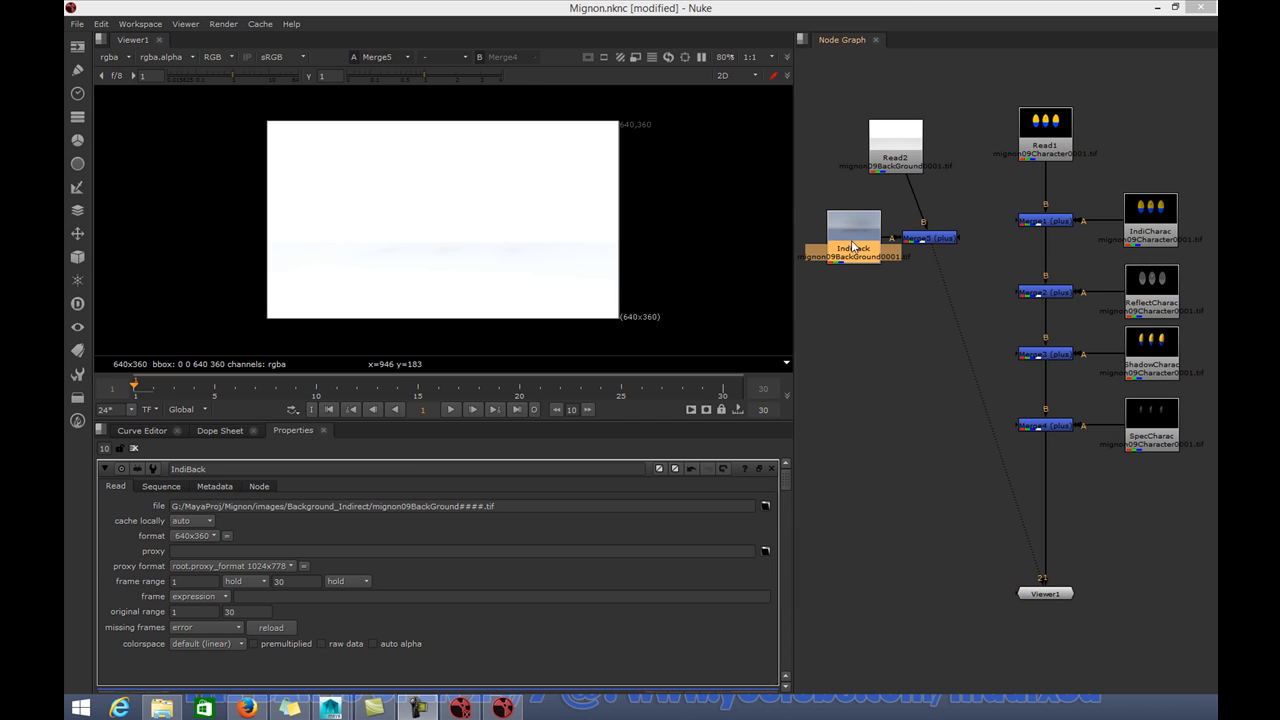
{"action": "left_click_drag", "start_coordinate": [855, 247], "coordinate": [840, 234]}
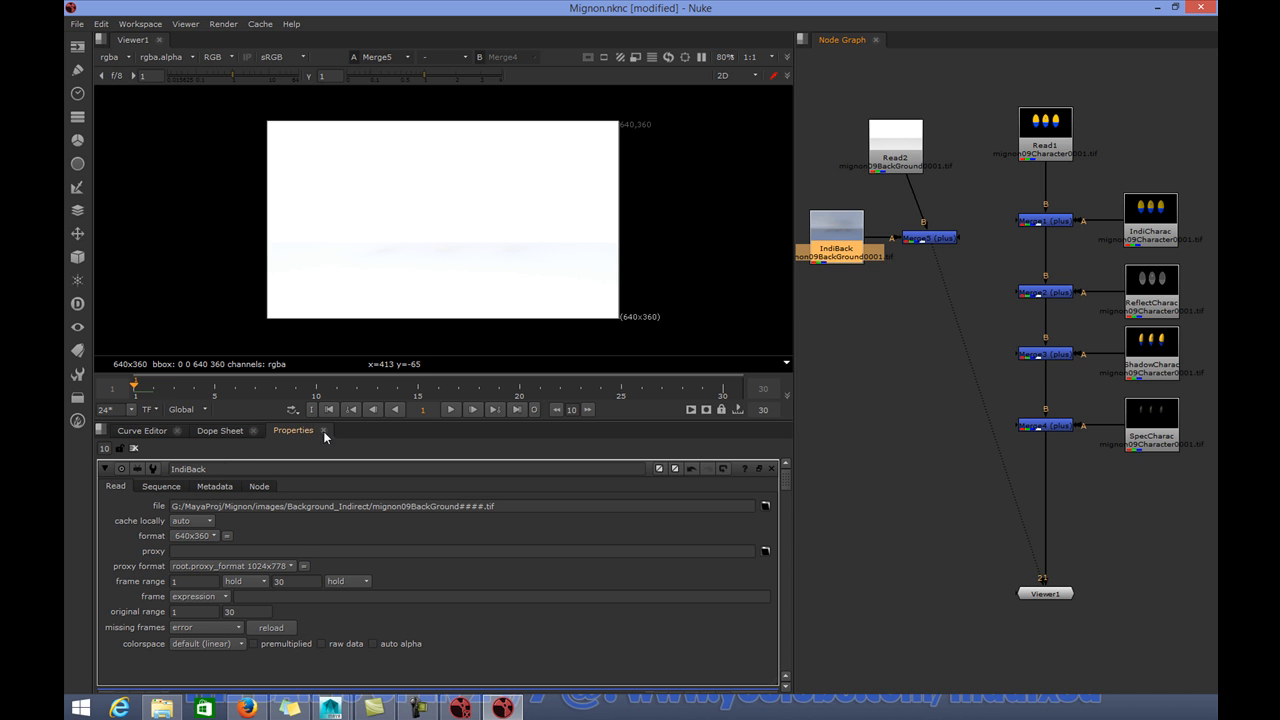
Step: Save the Mignon comp
{"action": "left_click", "coordinate": [78, 25]}
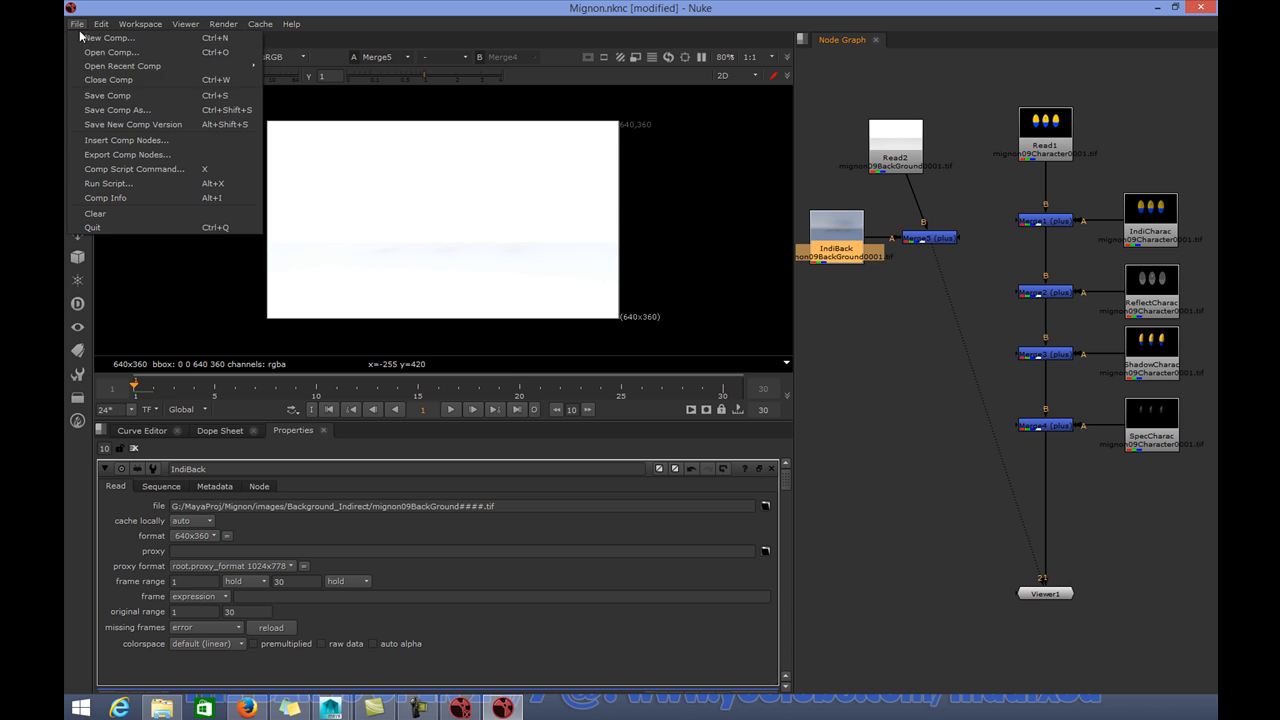
{"action": "left_click", "coordinate": [92, 96]}
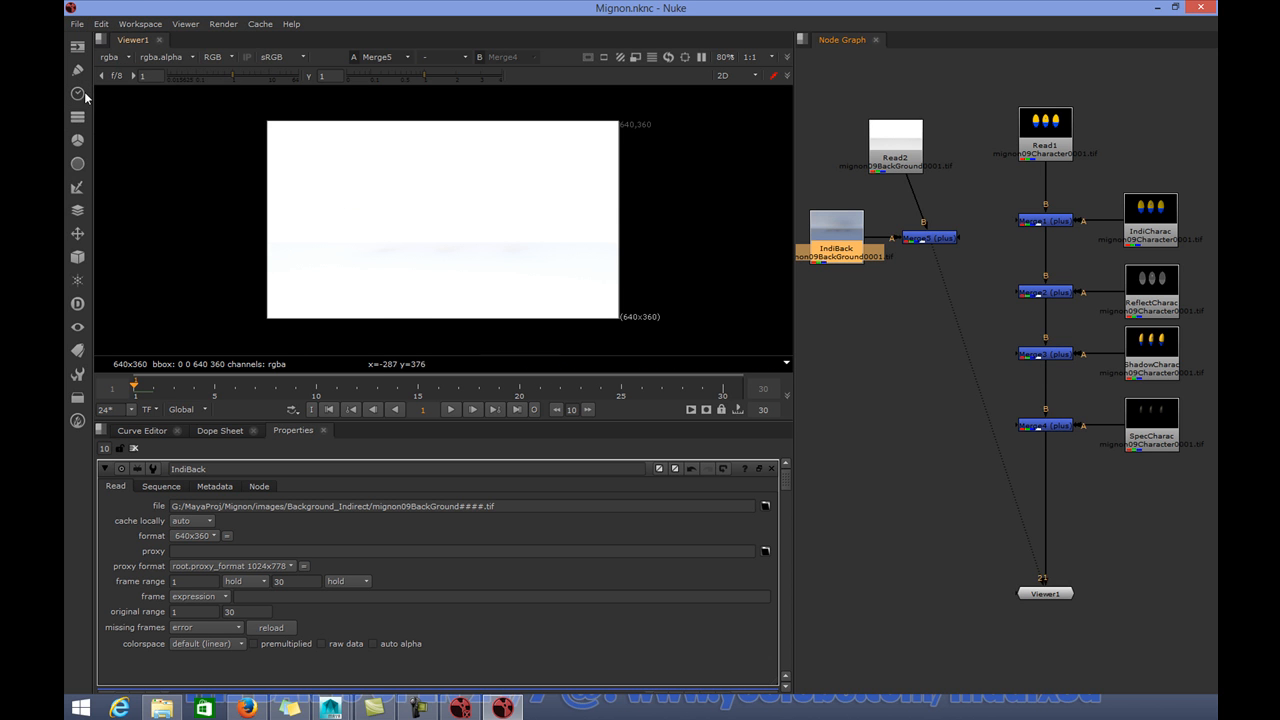
{"action": "left_click", "coordinate": [77, 24]}
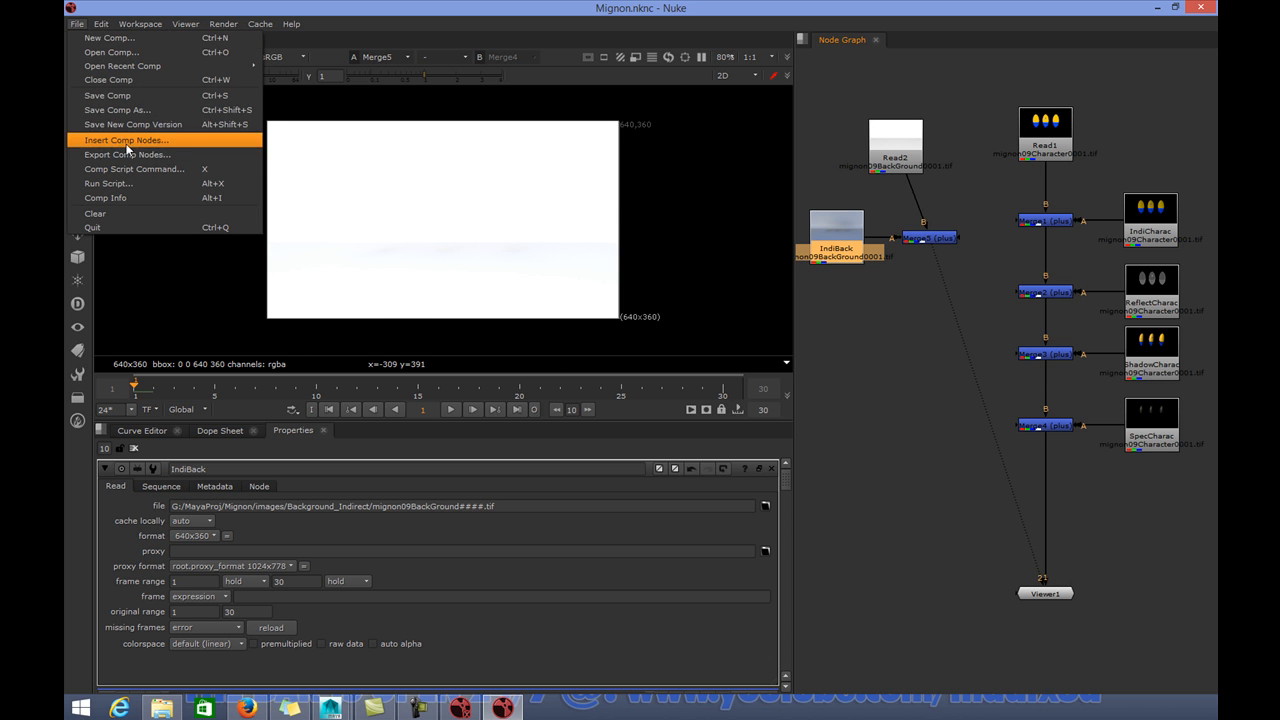
{"action": "left_click", "coordinate": [78, 62]}
Step: Read in the Background_ReflectedMaterialColor tif sequence, frames 1-30, and place its node below IndiBack
{"action": "left_click", "coordinate": [77, 47]}
{"action": "left_click", "coordinate": [121, 47]}
{"action": "double_click", "coordinate": [530, 181]}
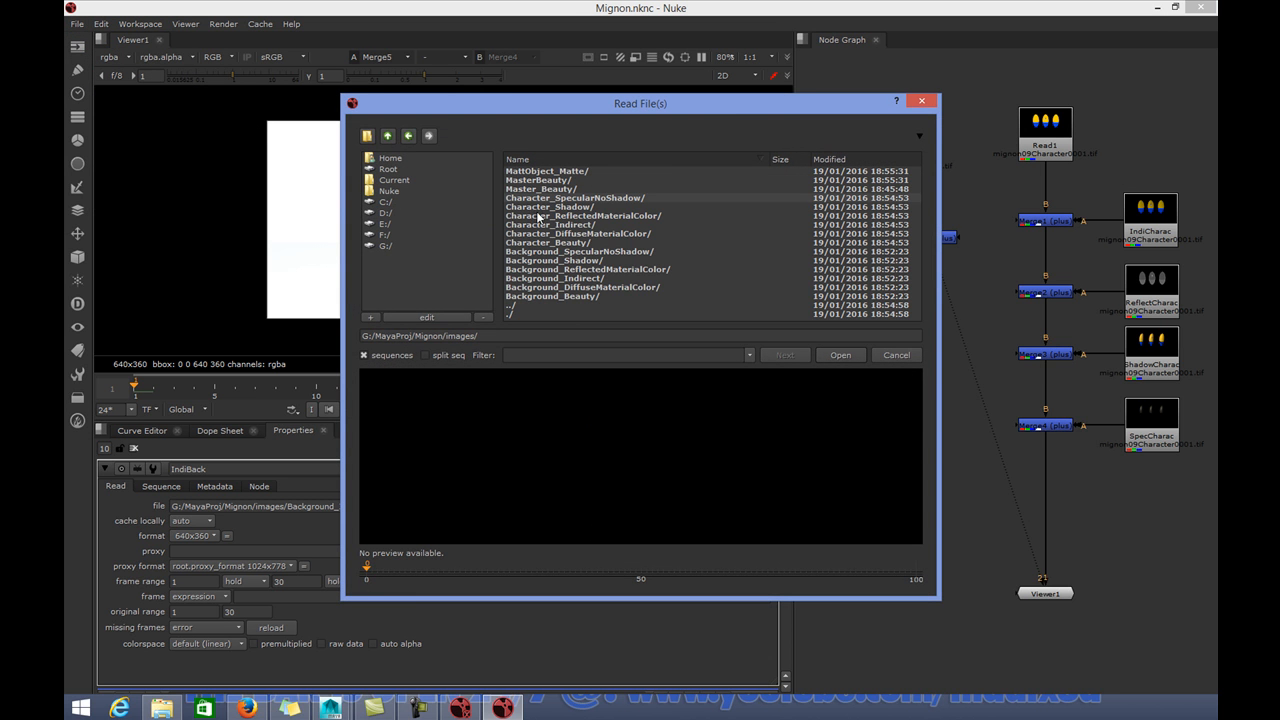
{"action": "double_click", "coordinate": [568, 275]}
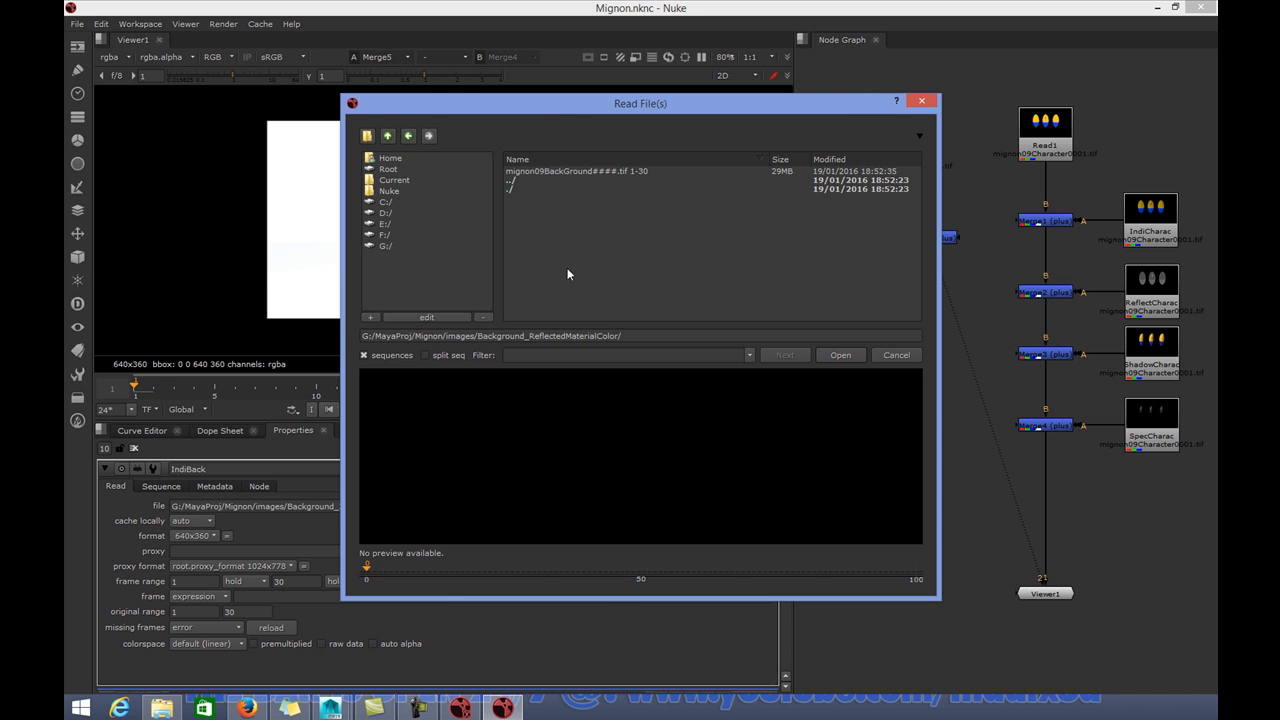
{"action": "left_click", "coordinate": [558, 170]}
{"action": "left_click", "coordinate": [840, 355]}
{"action": "left_click_drag", "start_coordinate": [857, 246], "coordinate": [848, 341]}
Step: Merge the background reflected pass as input A between the first background Merge and the Viewer, using the plus operation
{"action": "key", "text": "m"}
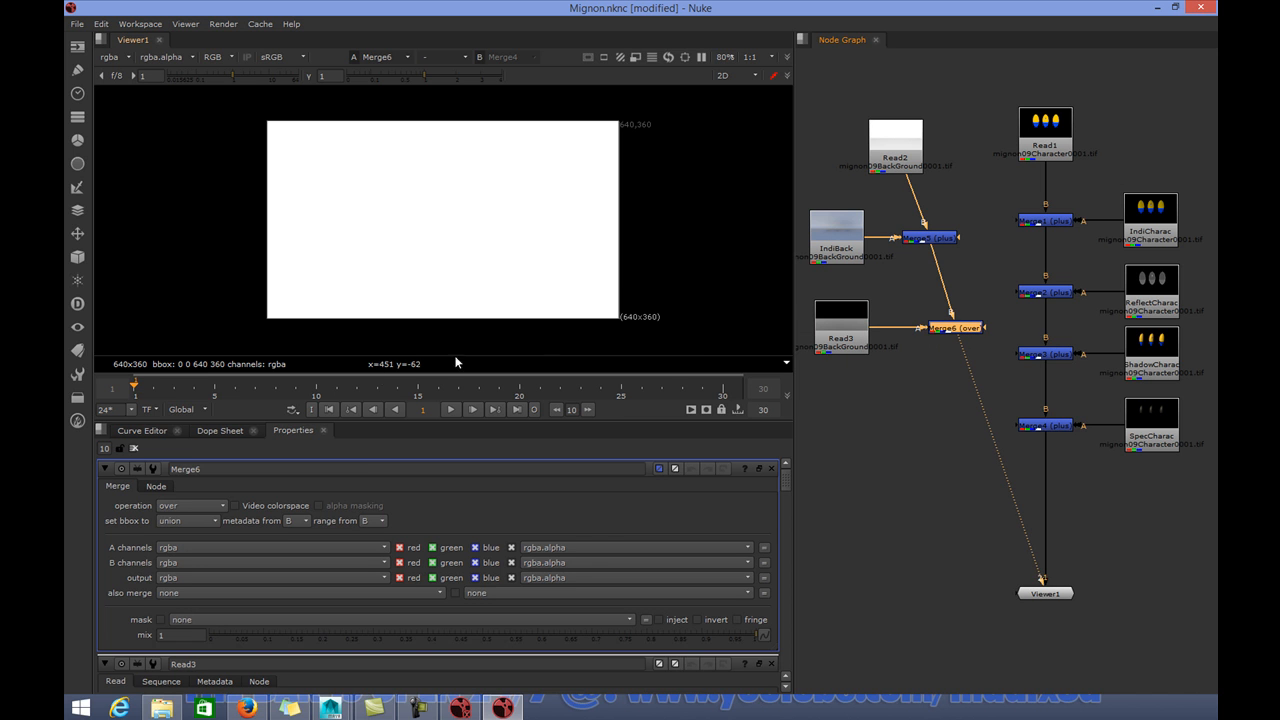
{"action": "left_click", "coordinate": [181, 504]}
{"action": "left_click", "coordinate": [178, 529]}
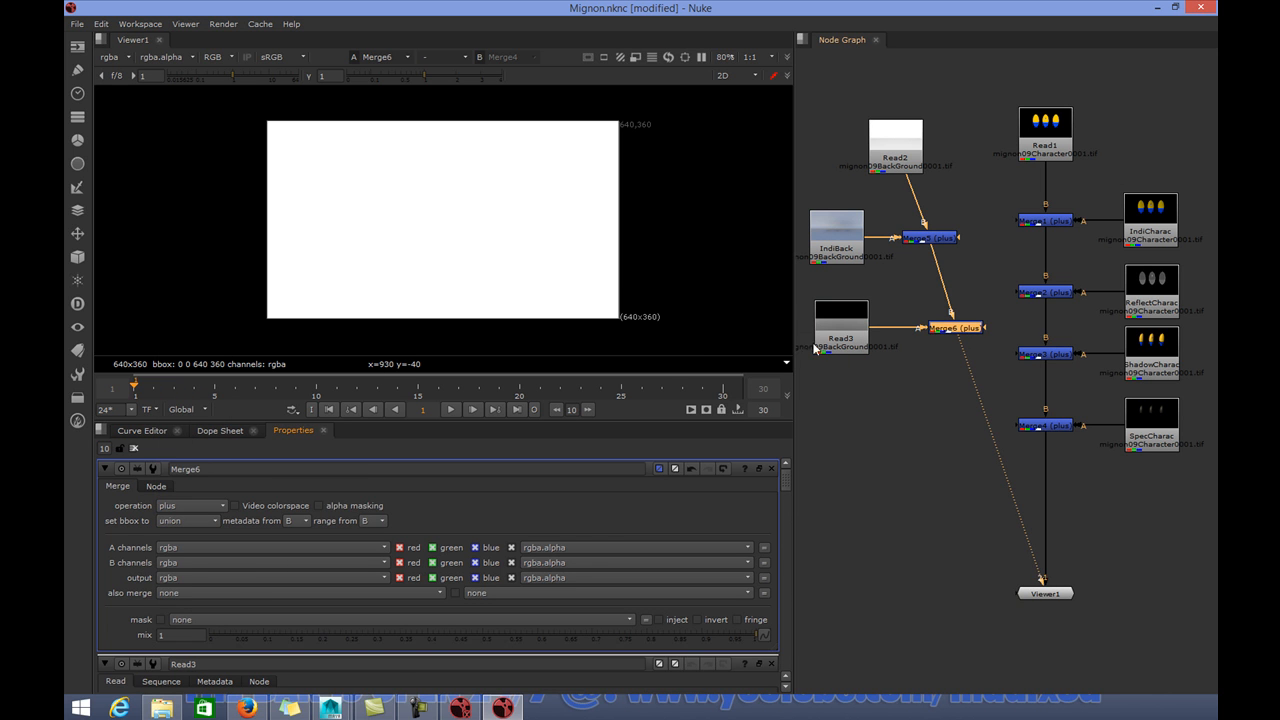
Step: Rename the Read node of the background reflected material color pass as ReflBack
{"action": "left_click", "coordinate": [836, 338]}
{"action": "double_click", "coordinate": [271, 469]}
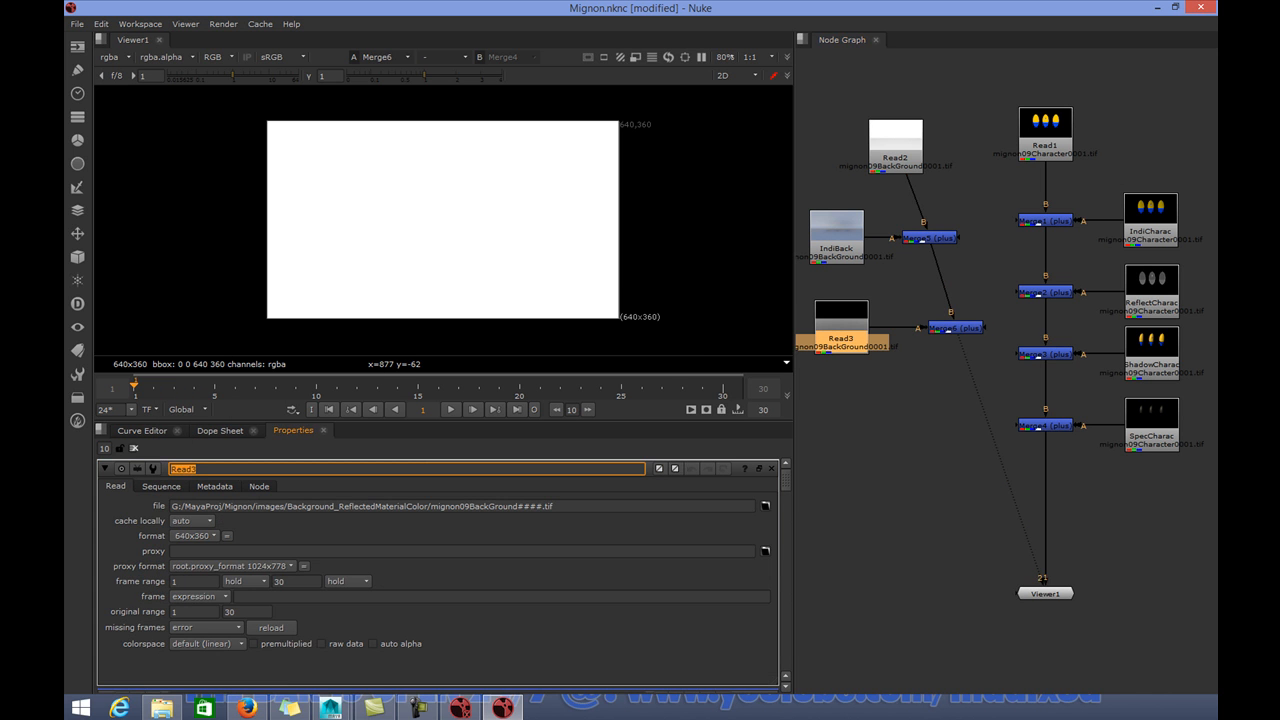
{"action": "type", "text": "R"}
{"action": "key", "text": "Return"}
Step: Read in the Background_Shadow tif sequence and place its node below ReflBack
{"action": "left_click", "coordinate": [77, 46]}
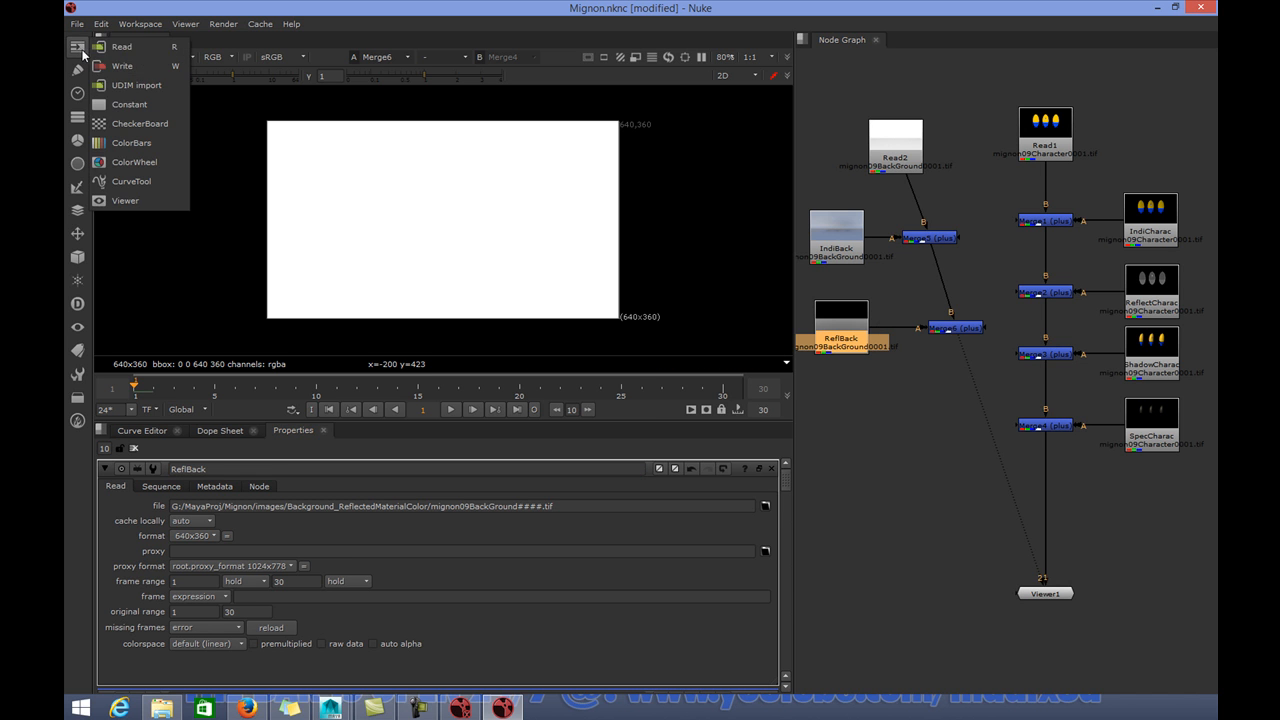
{"action": "left_click", "coordinate": [109, 52]}
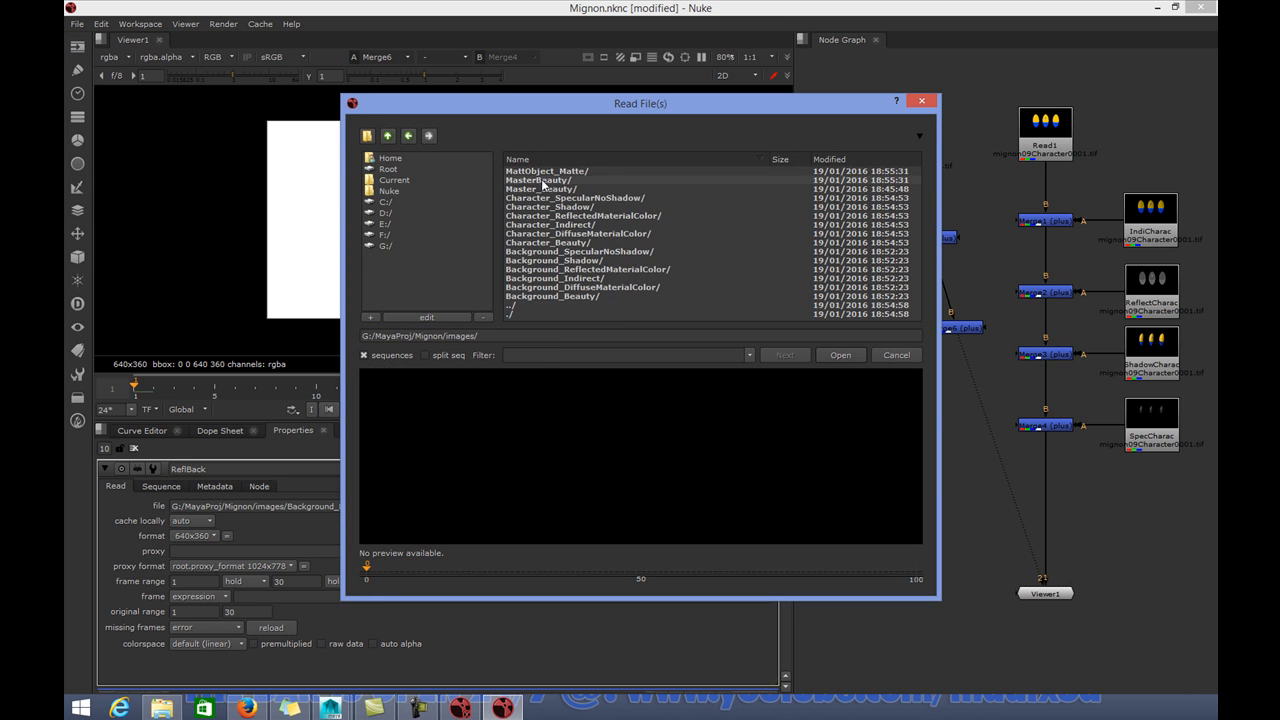
{"action": "double_click", "coordinate": [560, 261]}
{"action": "double_click", "coordinate": [549, 171]}
{"action": "left_click_drag", "start_coordinate": [850, 360], "coordinate": [833, 443]}
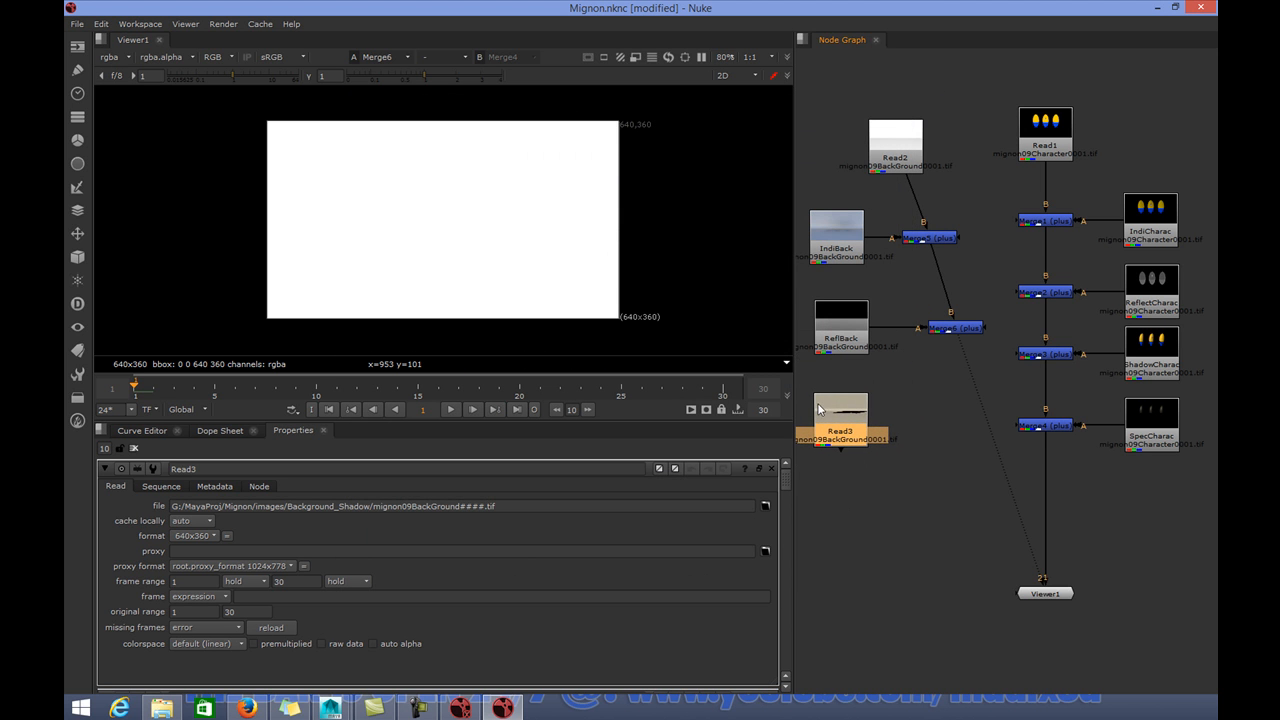
Step: Merge the background shadow pass as input A between the second background Merge and the Viewer, using the plus operation
{"action": "key", "text": "m"}
{"action": "left_click_drag", "start_coordinate": [916, 420], "coordinate": [978, 400]}
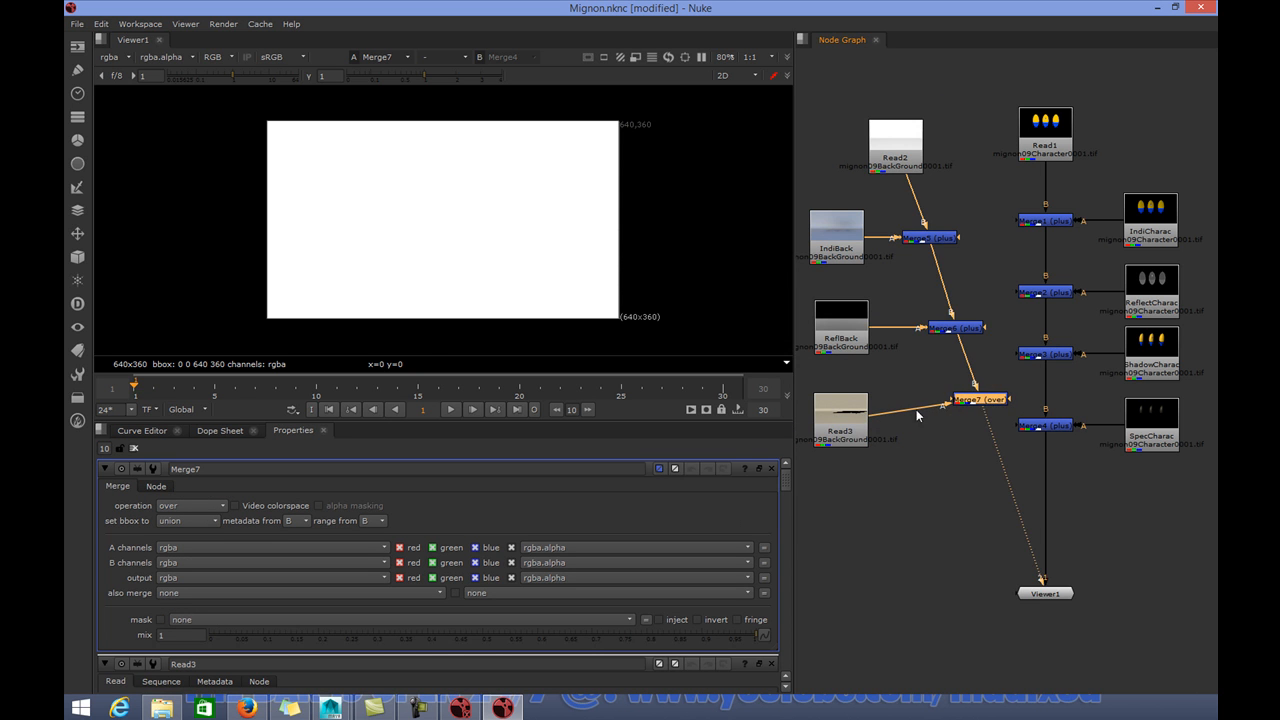
{"action": "left_click_drag", "start_coordinate": [840, 430], "coordinate": [840, 415]}
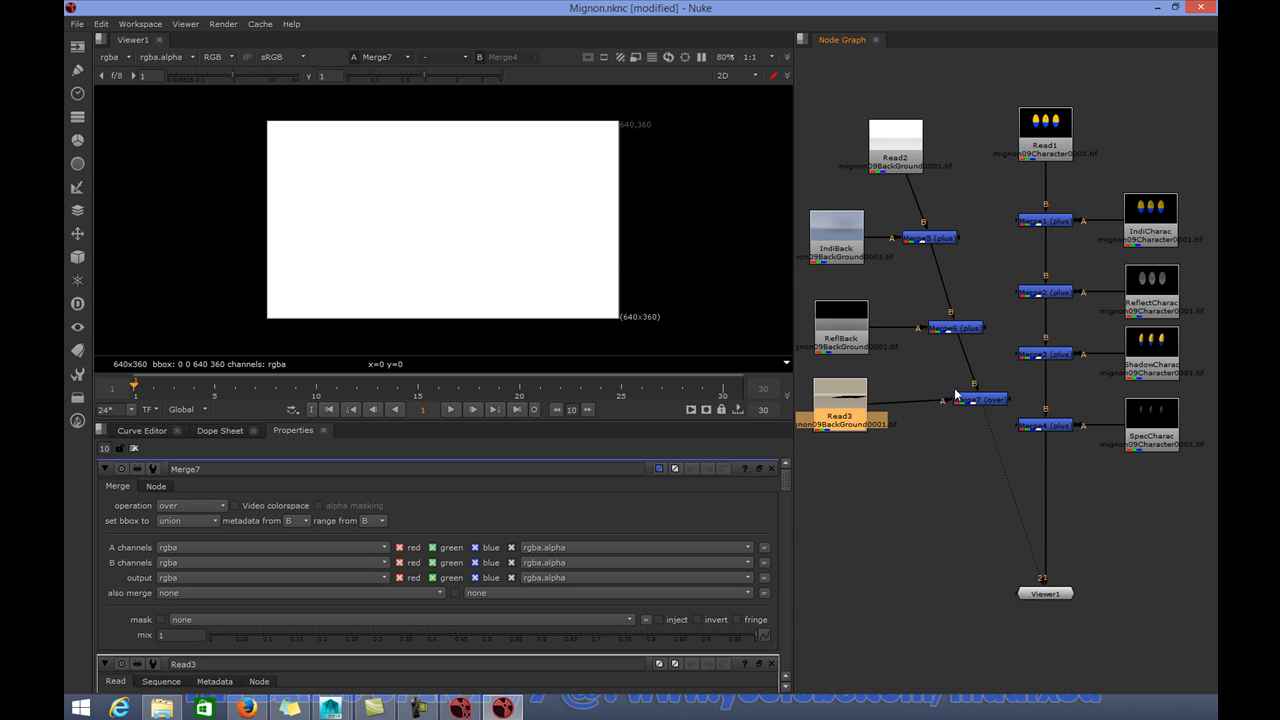
{"action": "left_click_drag", "start_coordinate": [982, 404], "coordinate": [973, 410]}
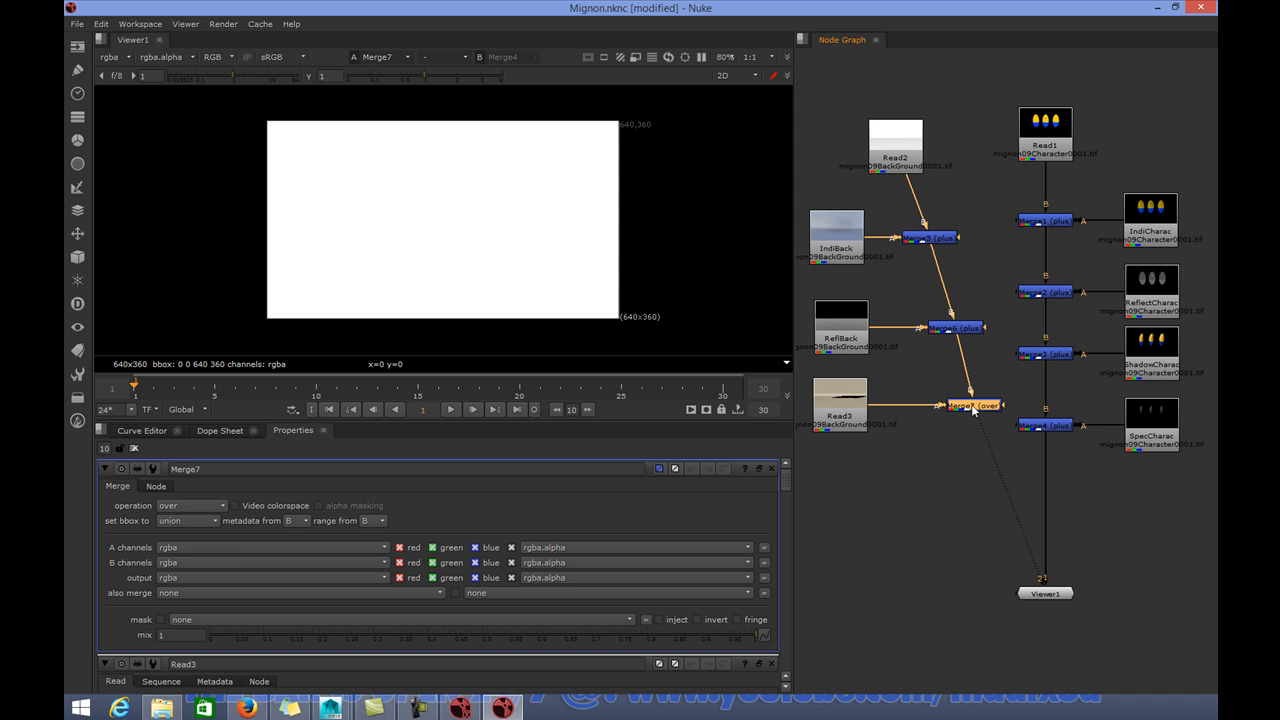
{"action": "left_click", "coordinate": [190, 505]}
{"action": "left_click", "coordinate": [188, 534]}
Step: Rename the Read node of the background shadow pass as Shadow
{"action": "double_click", "coordinate": [852, 418]}
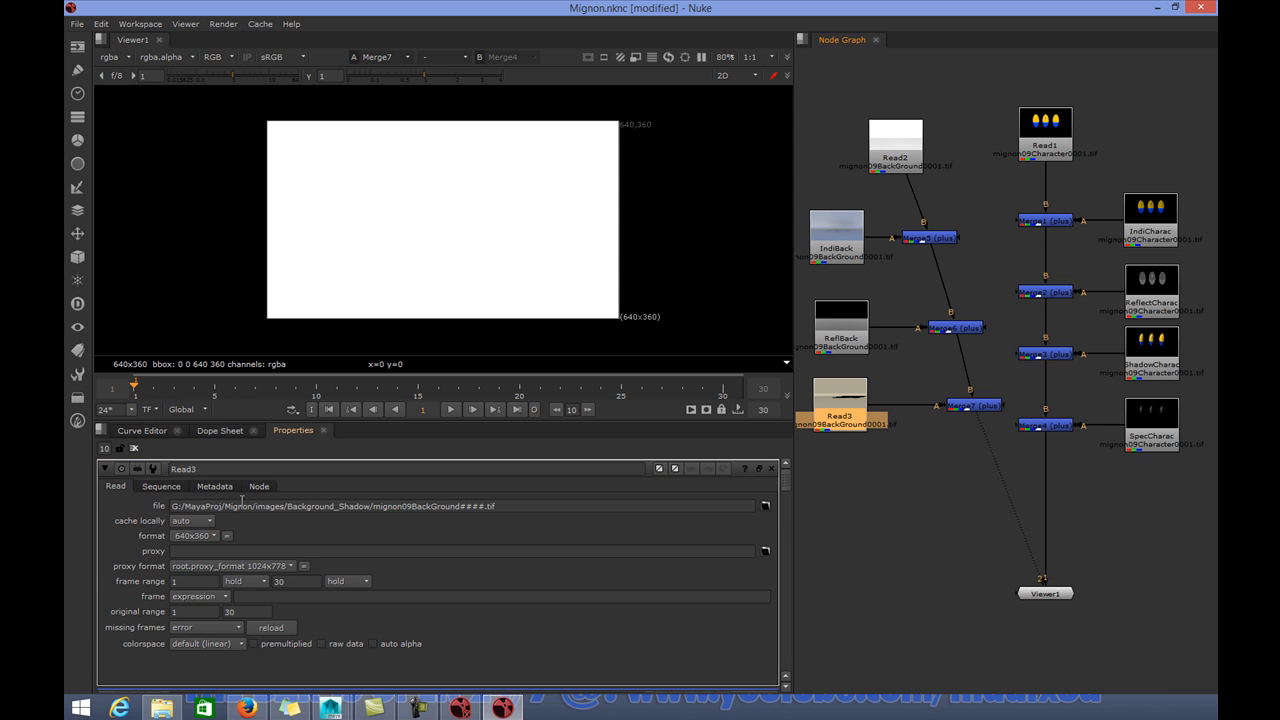
{"action": "double_click", "coordinate": [231, 469]}
{"action": "type", "text": "Shadow"}
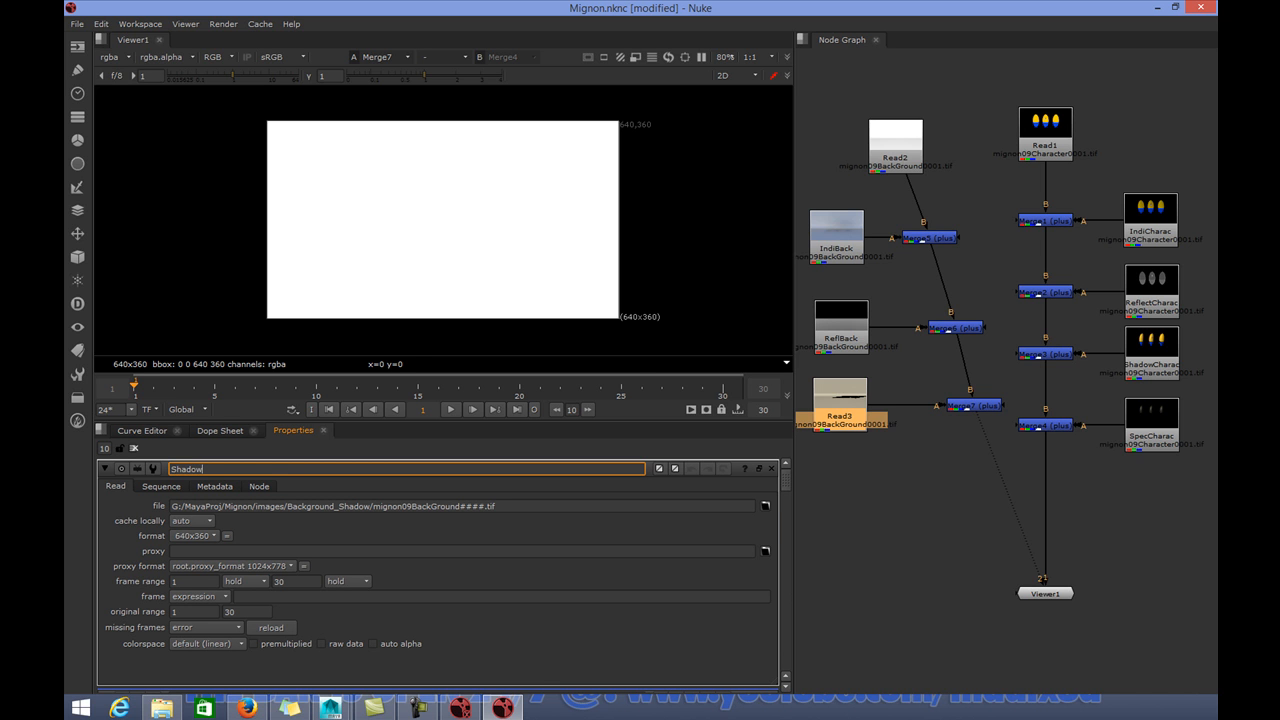
{"action": "key", "text": "Return"}
Step: Check which source sequences the ReflBack and IndiBack Read nodes use
{"action": "double_click", "coordinate": [834, 329]}
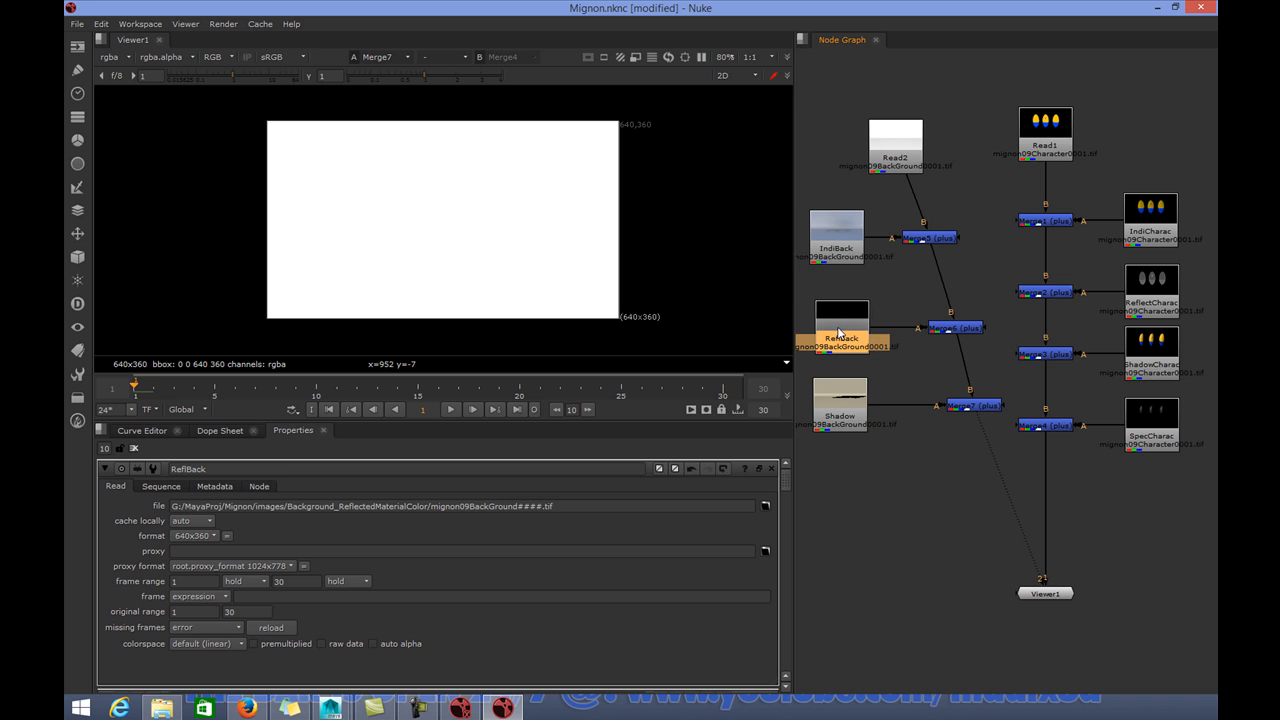
{"action": "double_click", "coordinate": [837, 243]}
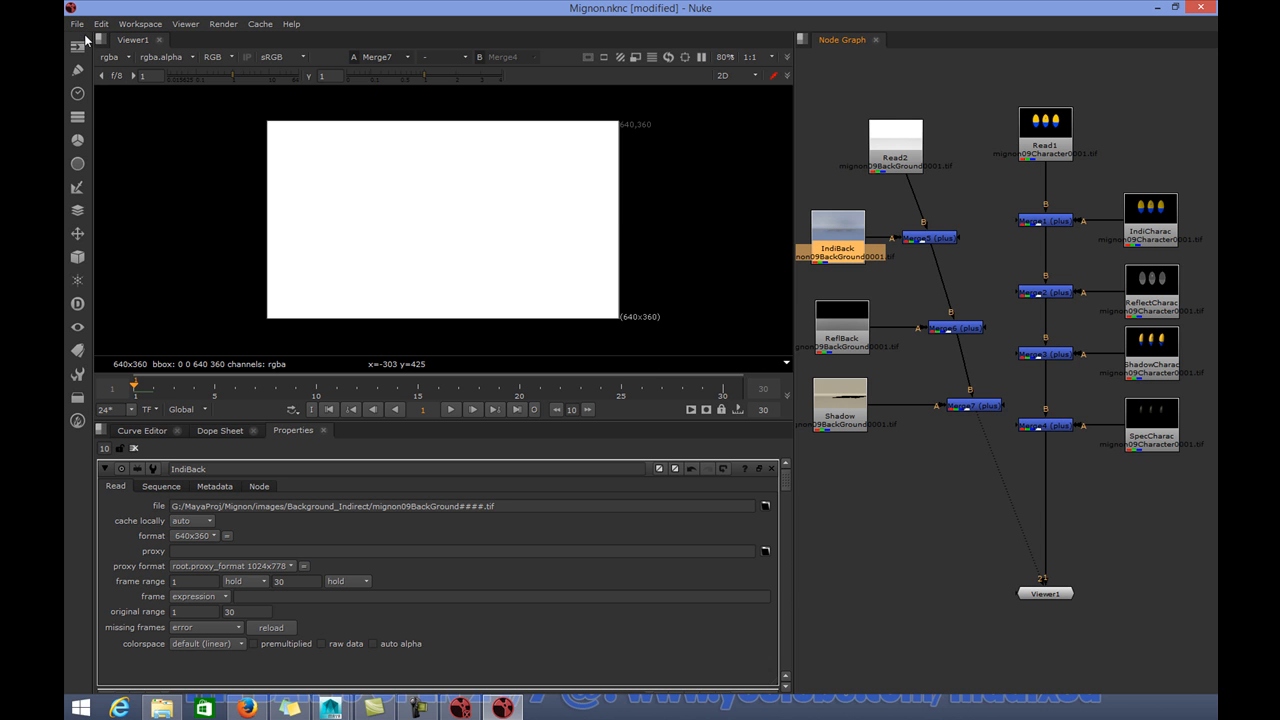
{"action": "left_click", "coordinate": [893, 149]}
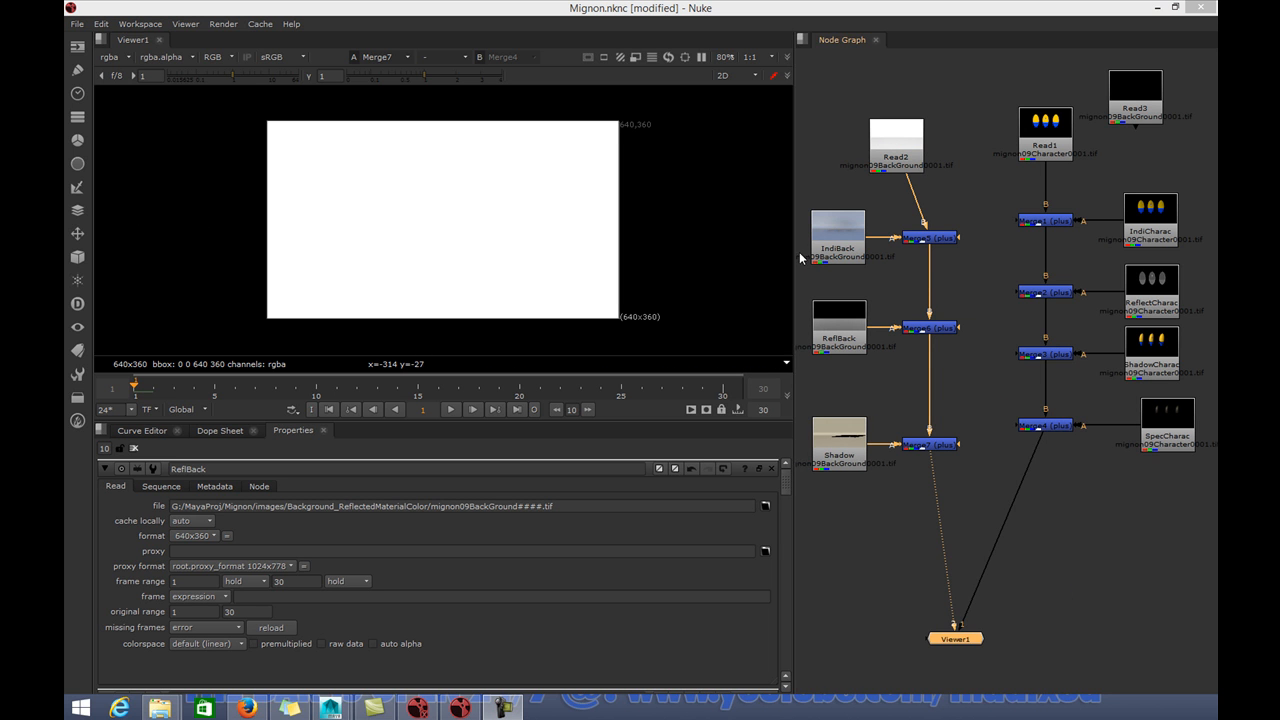
Step: Align the background diffuse Read node above the column of background merges and move the Viewer node closer beneath that column
{"action": "left_click_drag", "start_coordinate": [904, 146], "coordinate": [929, 124]}
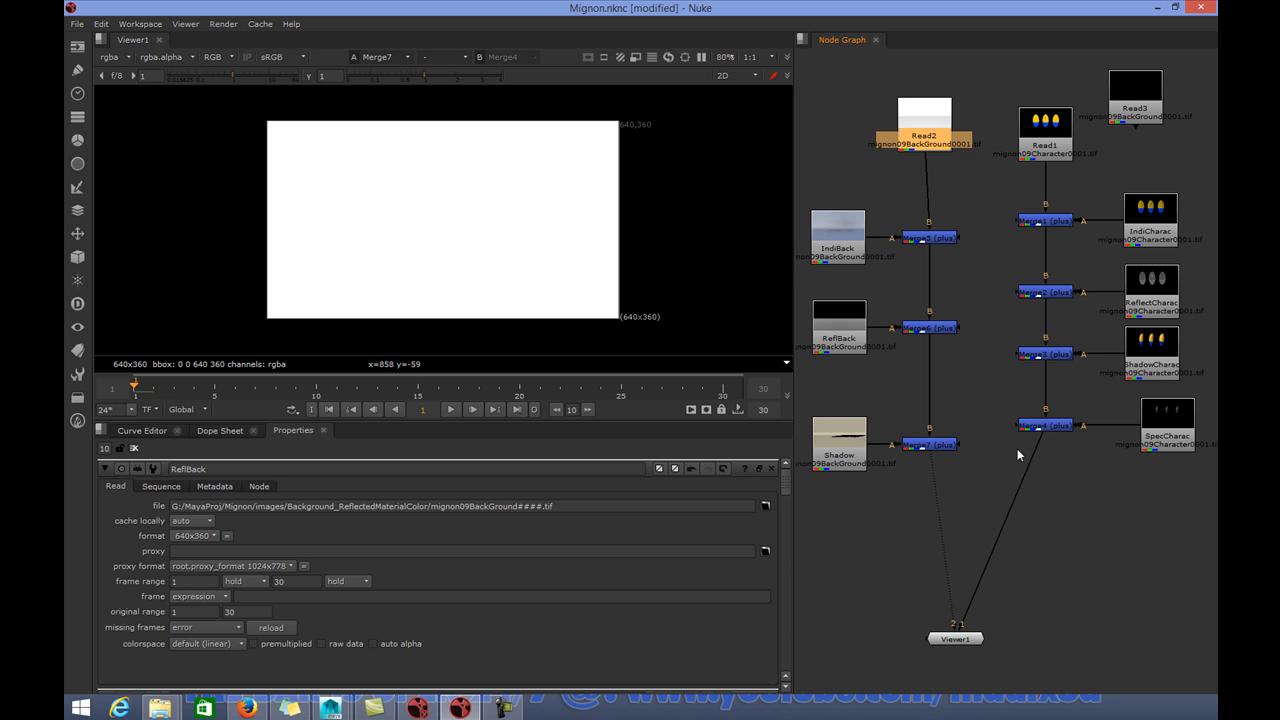
{"action": "left_click_drag", "start_coordinate": [950, 644], "coordinate": [938, 646]}
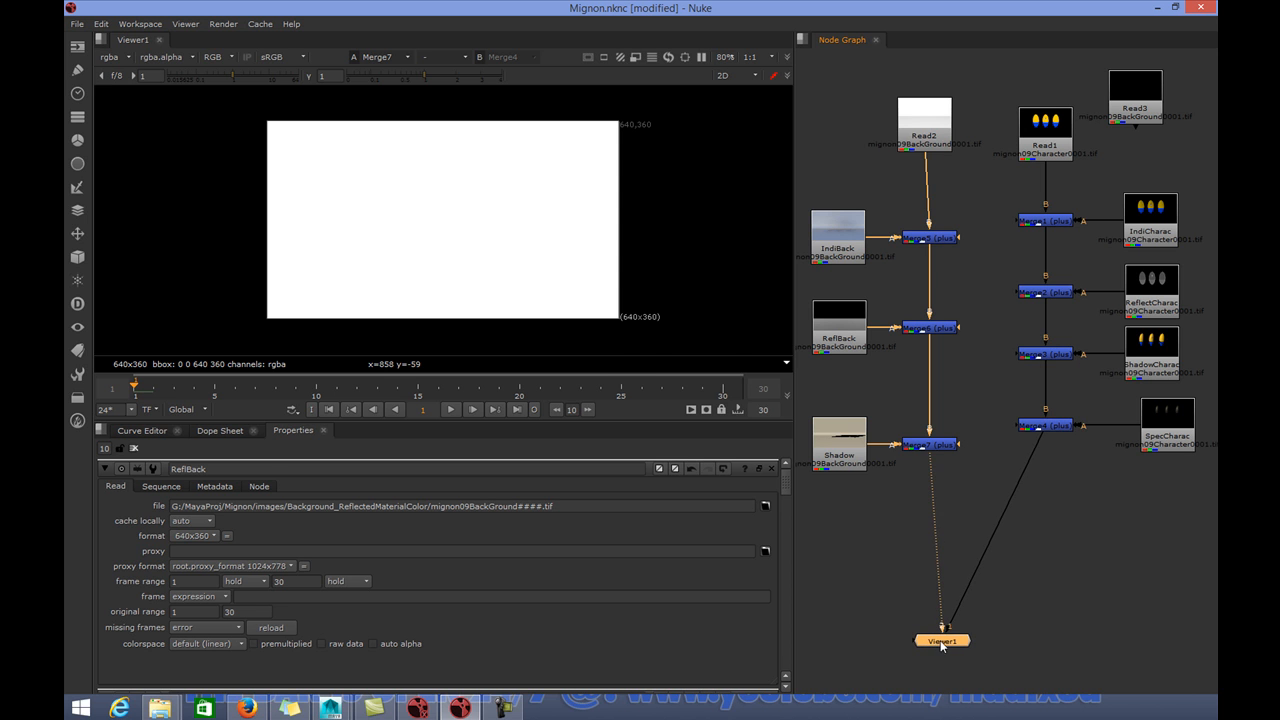
Step: Show the merged character passes in the viewer, inspect their alpha channel and return to the RGB display
{"action": "key", "text": "2"}
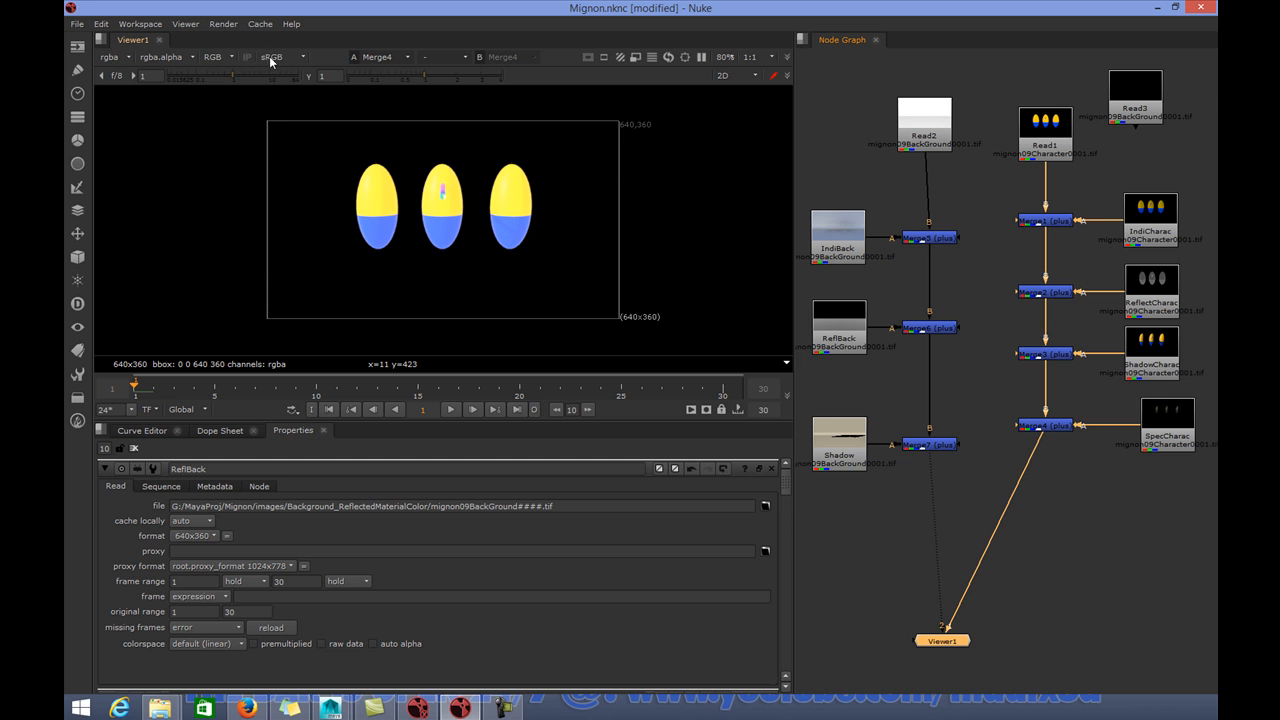
{"action": "left_click", "coordinate": [213, 57]}
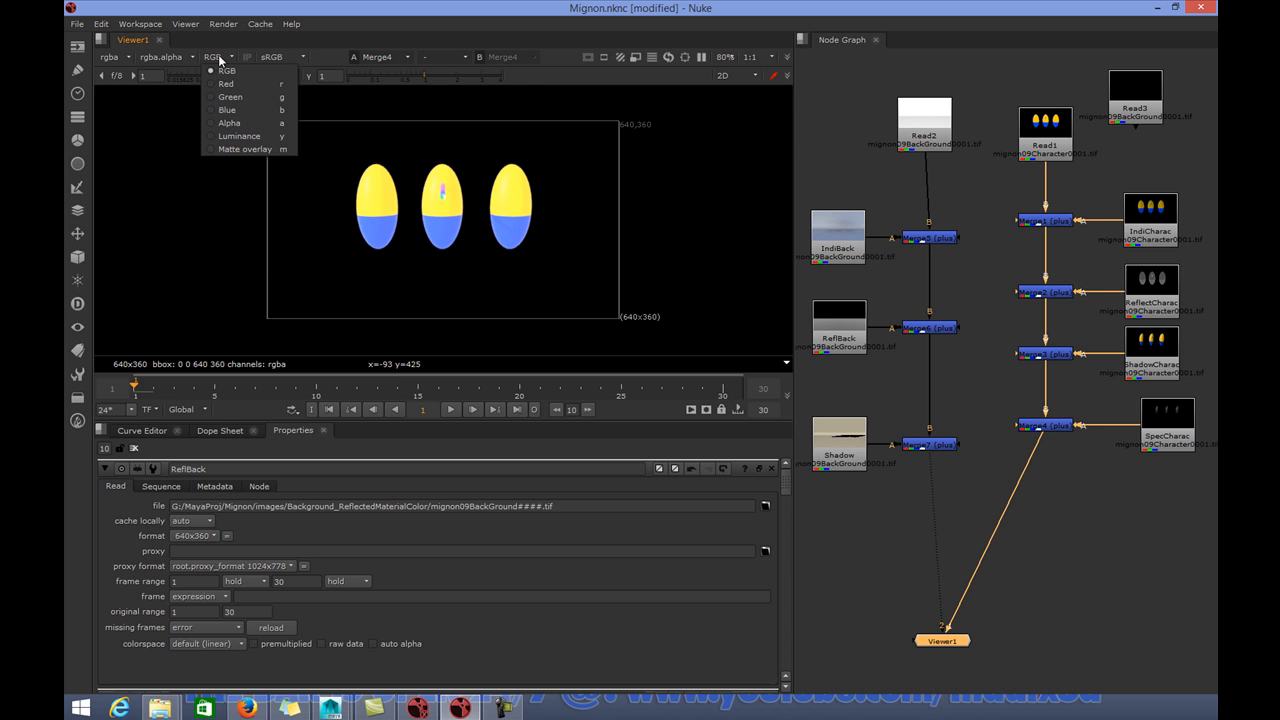
{"action": "left_click", "coordinate": [228, 123]}
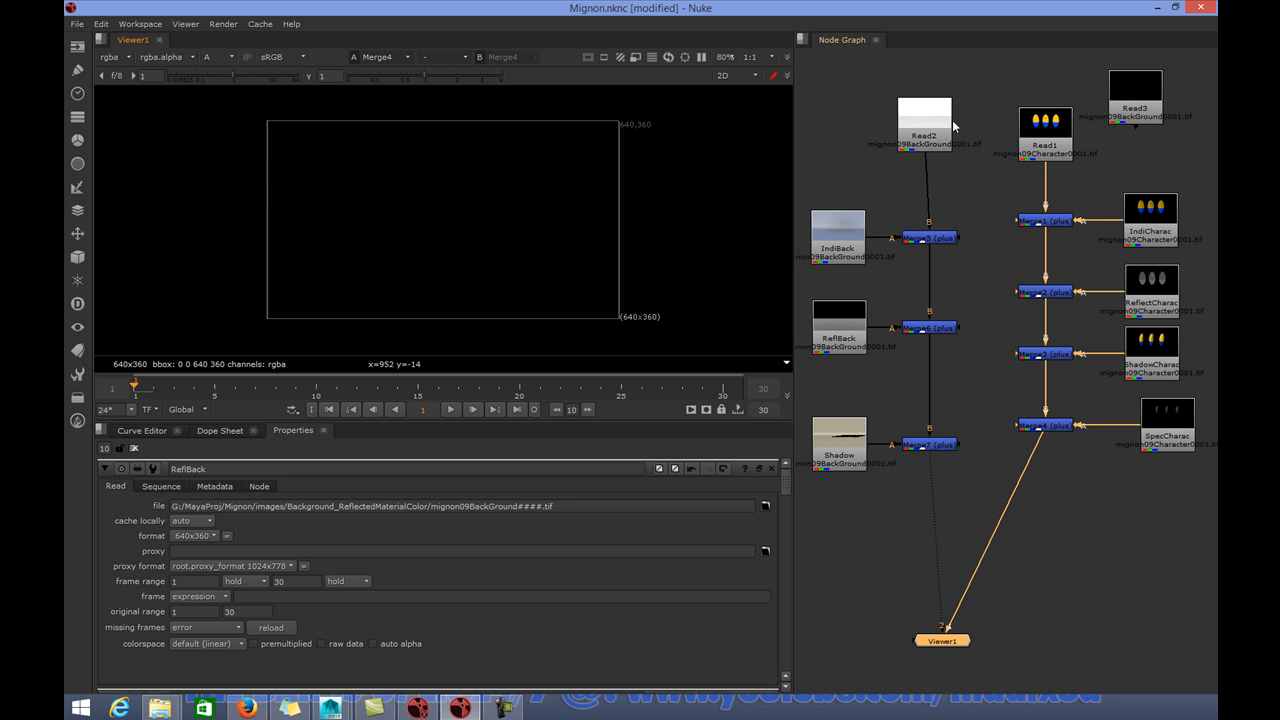
{"action": "left_click", "coordinate": [211, 57]}
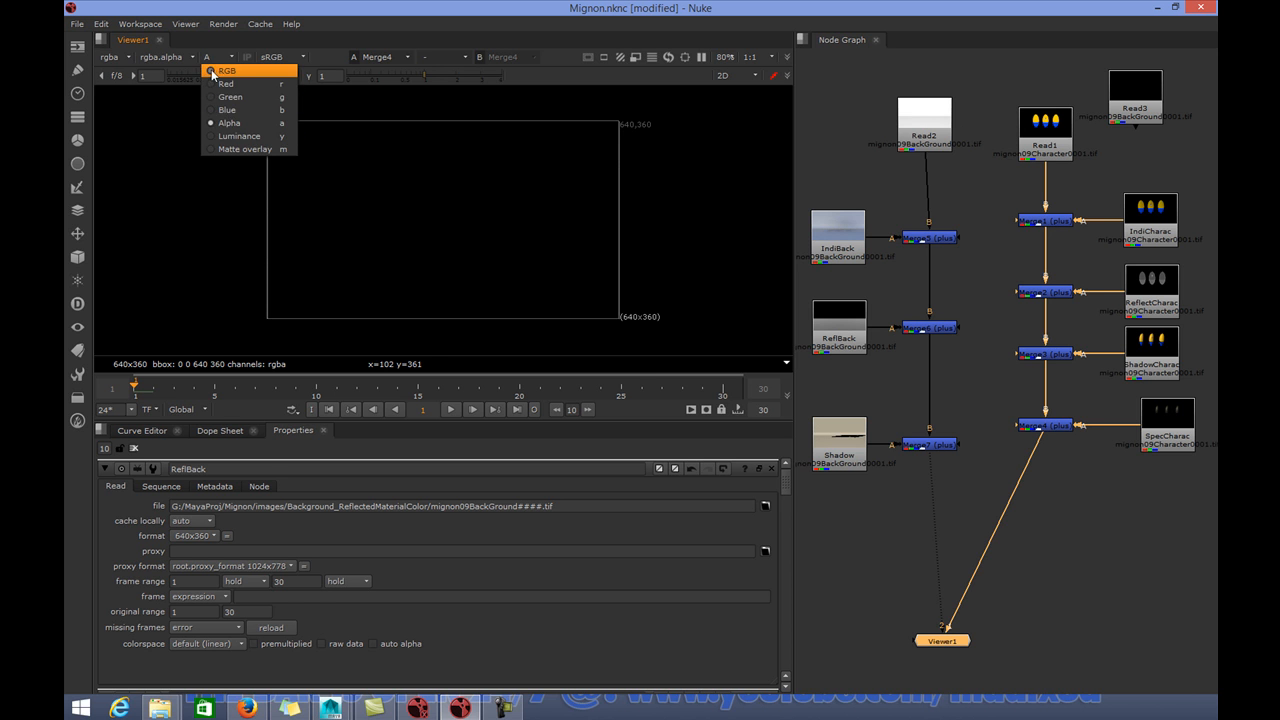
{"action": "left_click", "coordinate": [228, 71]}
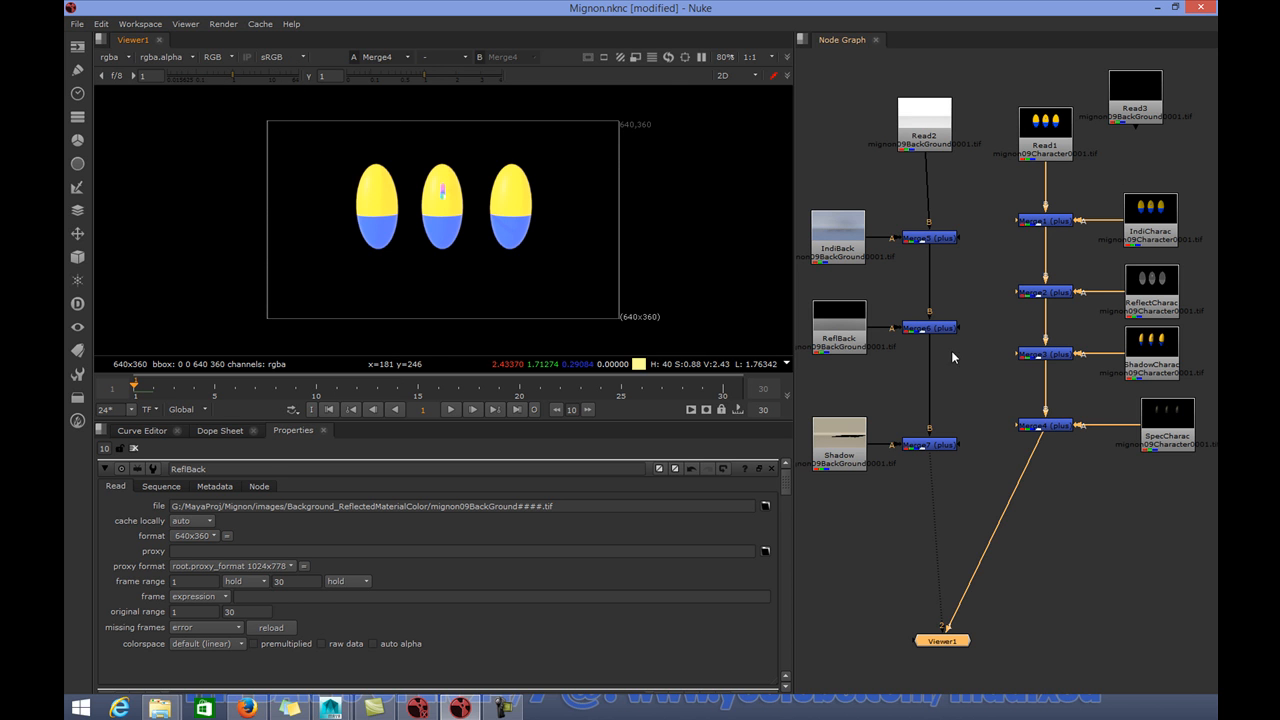
Step: Read in the Character_Matte tif sequence, frames 1-30, and place its node below SpecCharac
{"action": "left_click", "coordinate": [74, 51]}
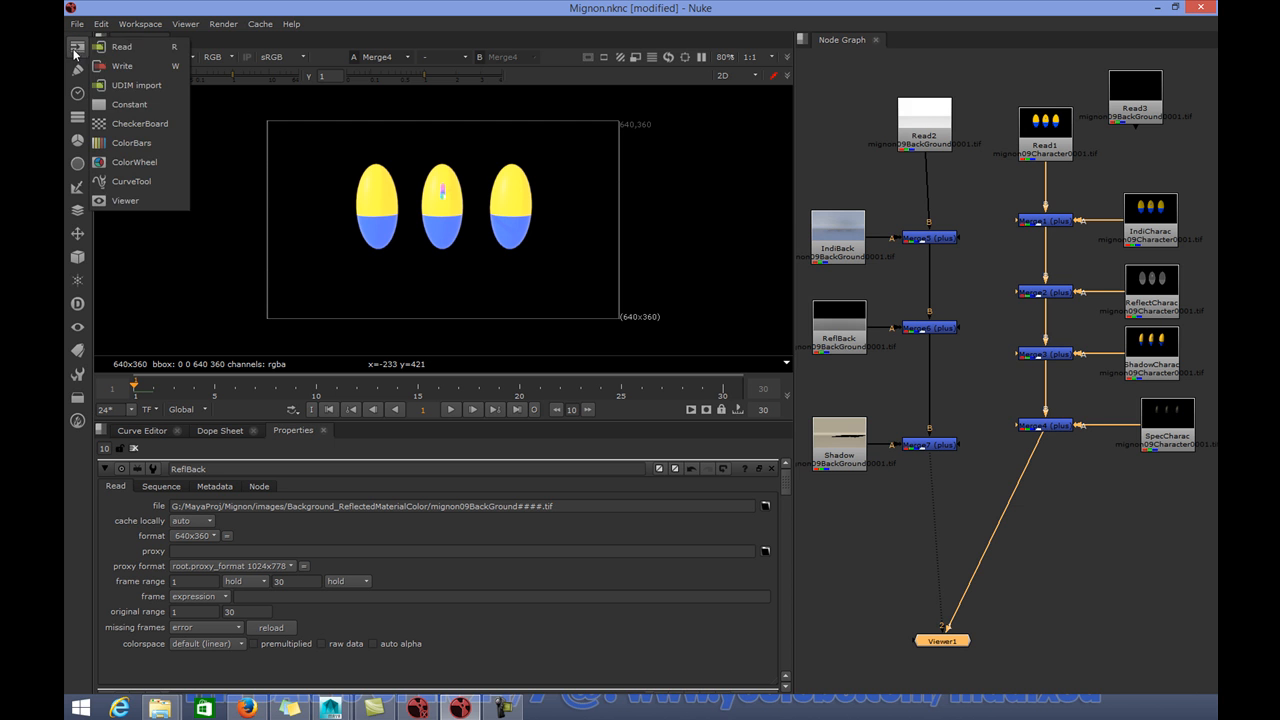
{"action": "left_click", "coordinate": [118, 54]}
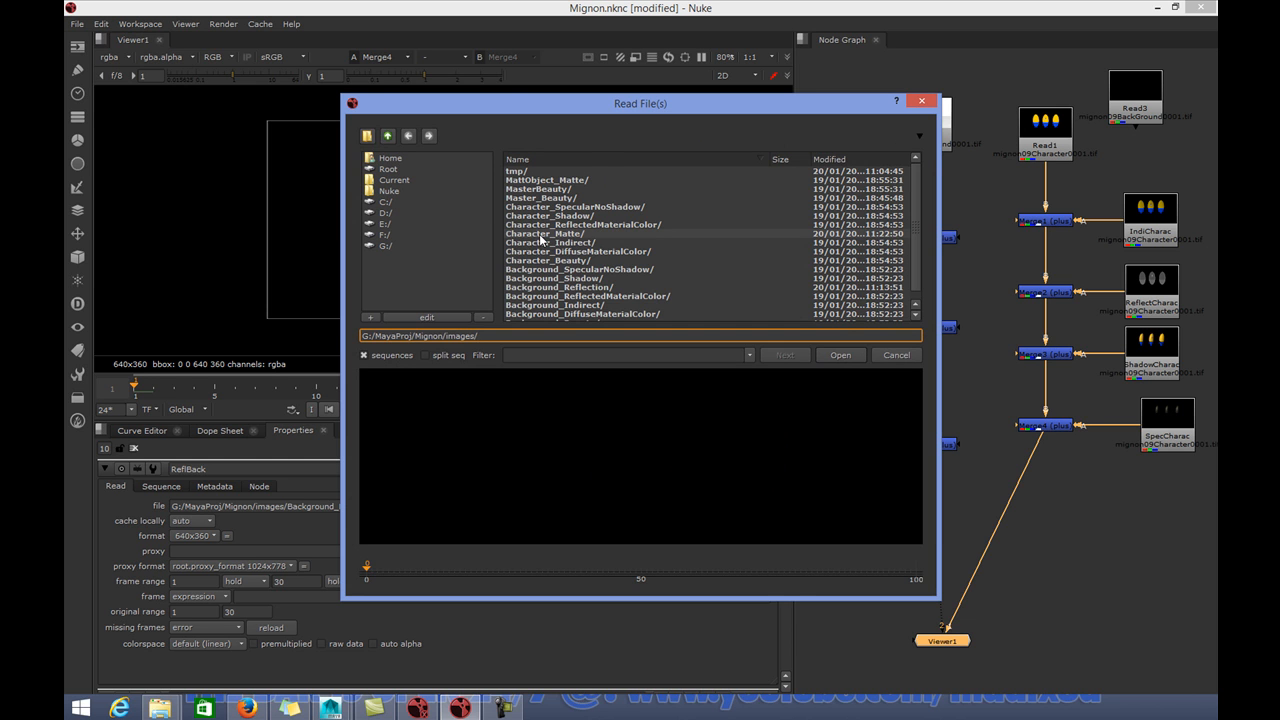
{"action": "double_click", "coordinate": [544, 236]}
{"action": "left_click", "coordinate": [560, 170]}
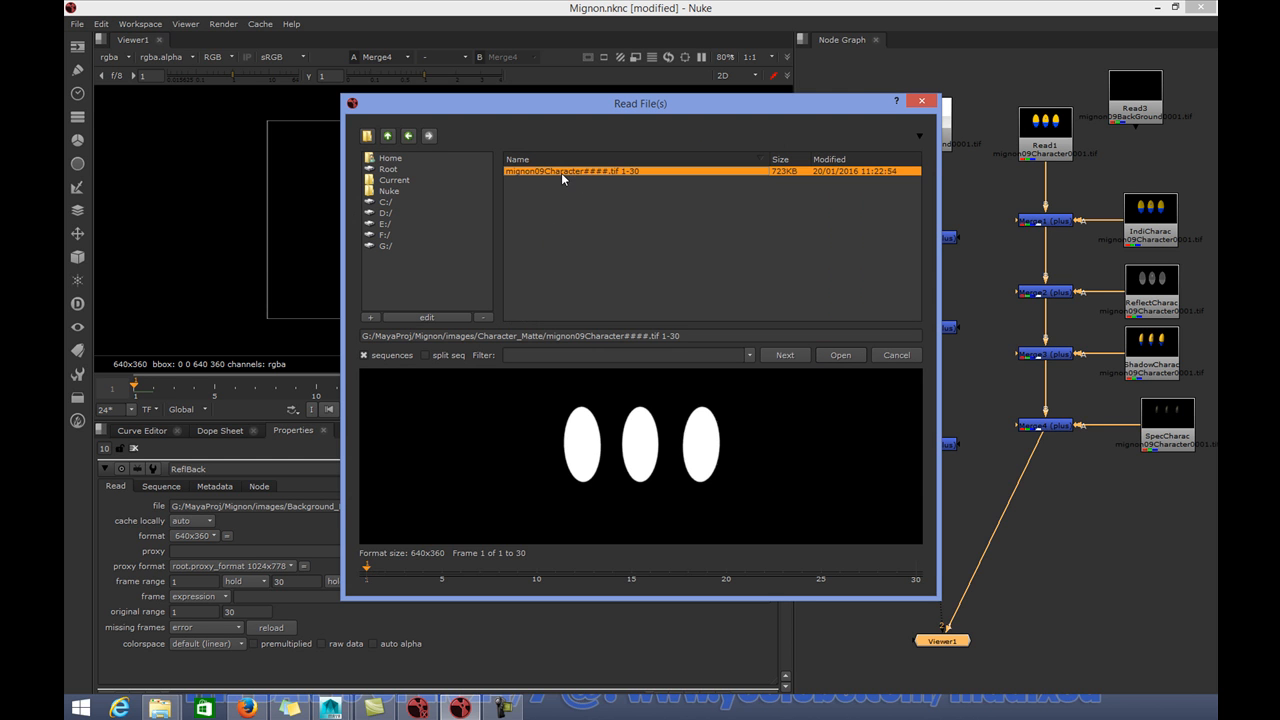
{"action": "left_click", "coordinate": [838, 354]}
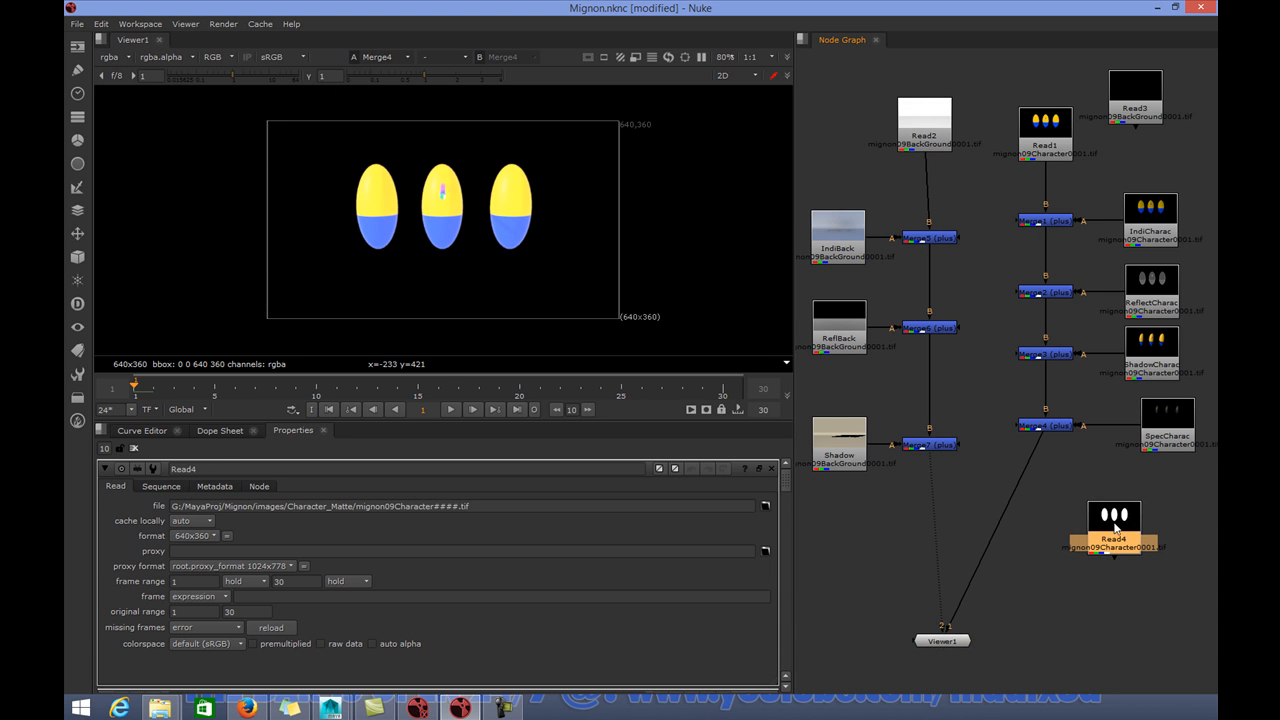
{"action": "left_click_drag", "start_coordinate": [1115, 527], "coordinate": [1117, 527]}
Step: Rename the character matte Read node as MatteCharac and adjust its position below SpecCharac
{"action": "left_click_drag", "start_coordinate": [205, 469], "coordinate": [104, 476]}
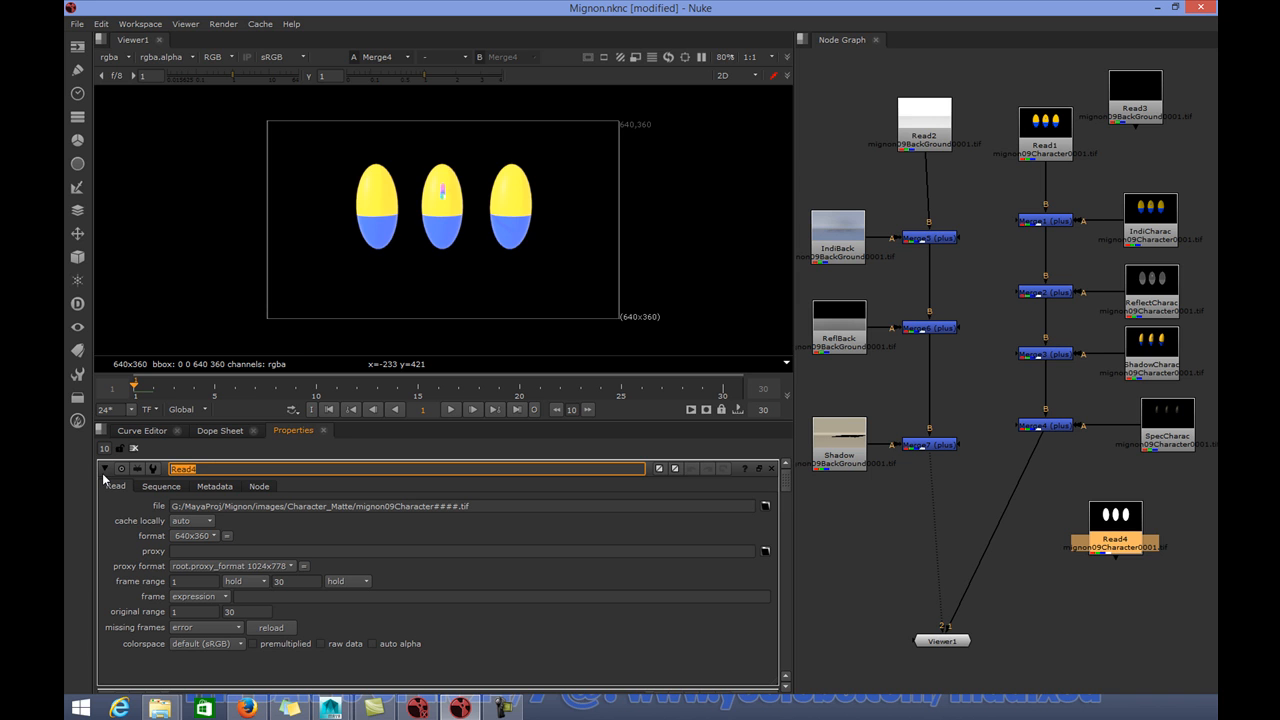
{"action": "key", "text": "BackSpace"}
{"action": "type", "text": "MatteCharac"}
{"action": "key", "text": "Return"}
{"action": "left_click_drag", "start_coordinate": [1106, 519], "coordinate": [1122, 519]}
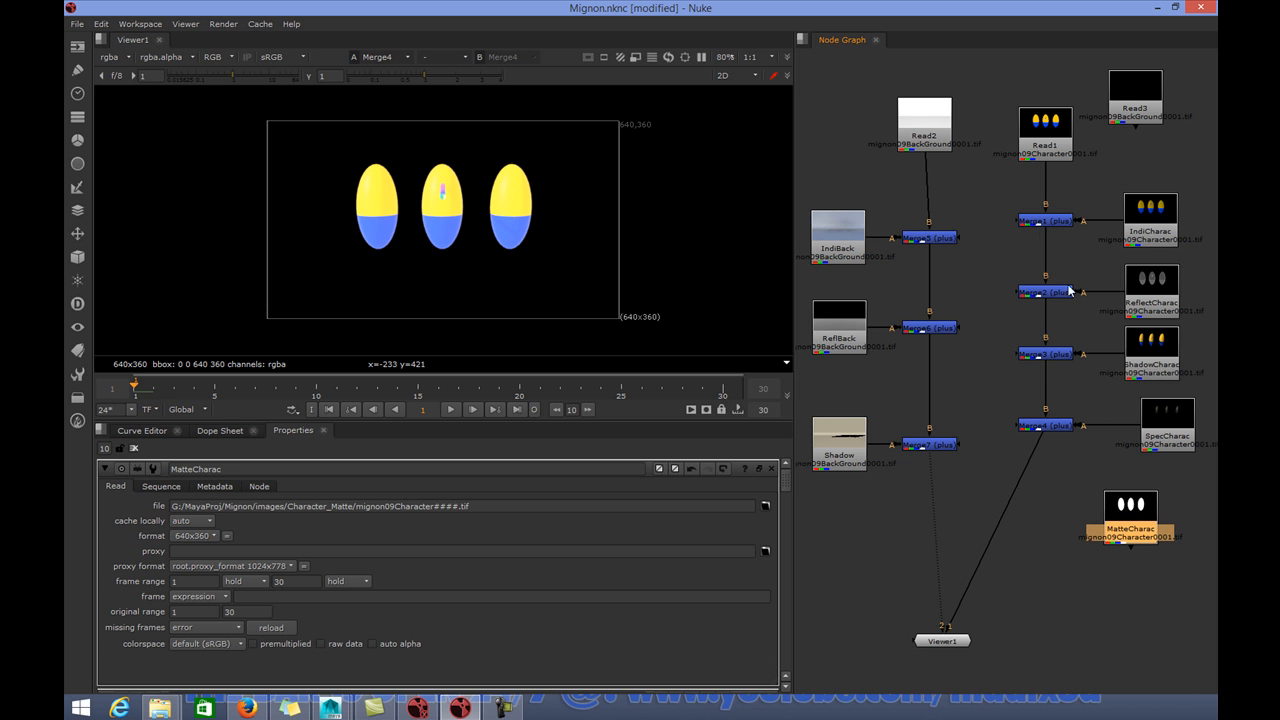
{"action": "left_click_drag", "start_coordinate": [1122, 519], "coordinate": [1111, 520]}
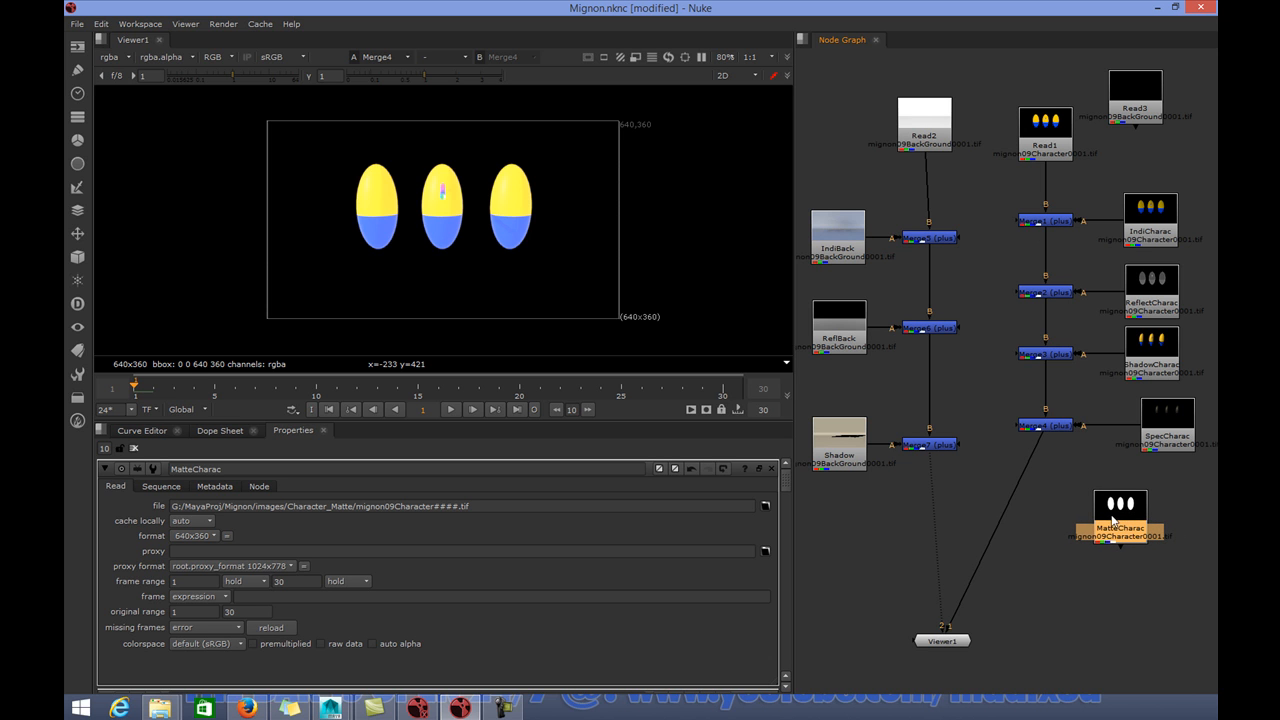
Step: Insert a Copy node between the last character Merge and the Viewer, with MatteCharac as input A, and line the two nodes up
{"action": "left_click", "coordinate": [77, 142]}
{"action": "left_click", "coordinate": [78, 119]}
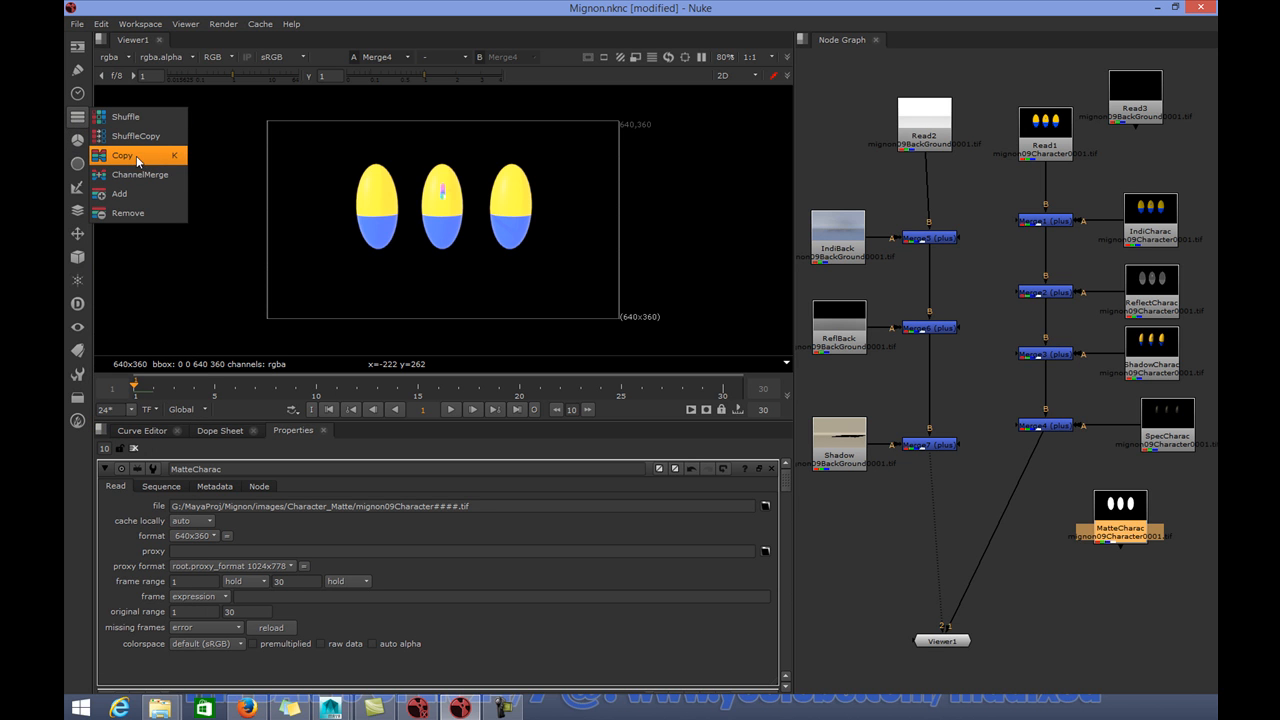
{"action": "left_click", "coordinate": [1122, 518]}
{"action": "left_click_drag", "start_coordinate": [1126, 517], "coordinate": [1124, 515]}
{"action": "key", "text": "k"}
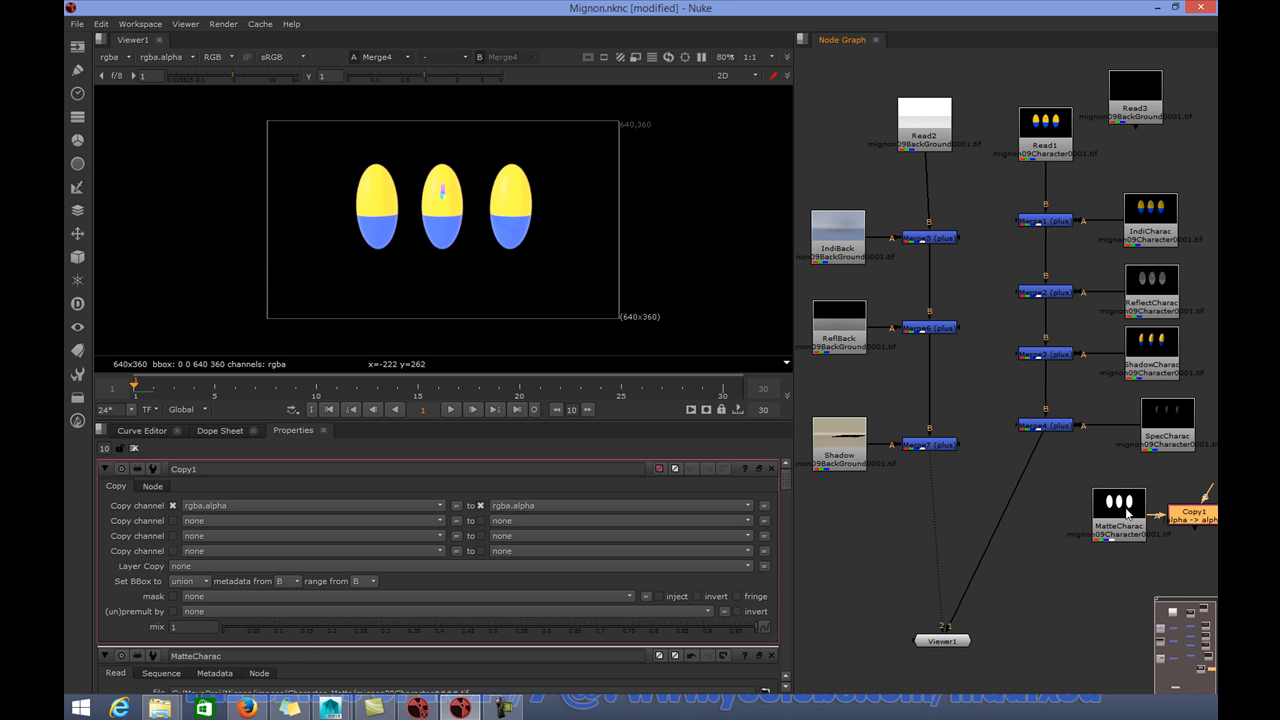
{"action": "left_click_drag", "start_coordinate": [1109, 571], "coordinate": [1031, 565]}
{"action": "left_click_drag", "start_coordinate": [1122, 519], "coordinate": [1147, 528]}
{"action": "left_click_drag", "start_coordinate": [1060, 565], "coordinate": [1020, 522]}
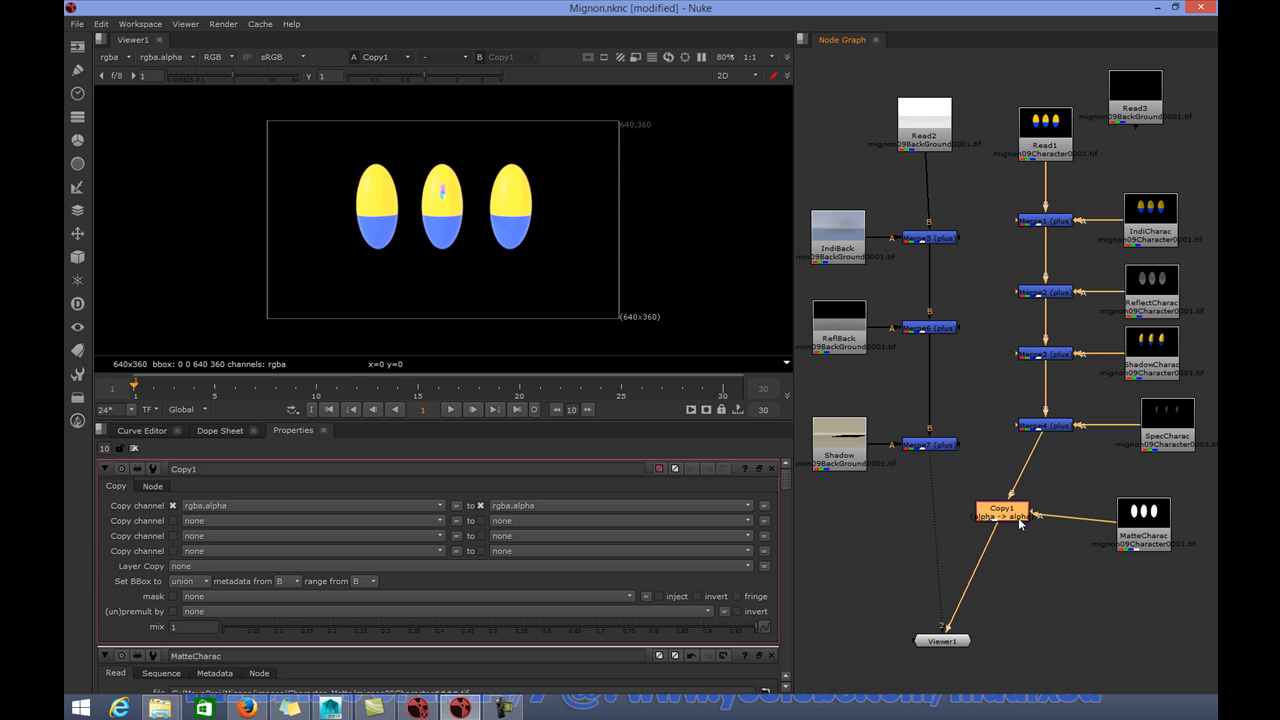
{"action": "left_click_drag", "start_coordinate": [1125, 522], "coordinate": [1120, 510]}
Step: Set the Copy node to copy the matte's rgba.red channel into rgba.alpha
{"action": "left_click", "coordinate": [1000, 514]}
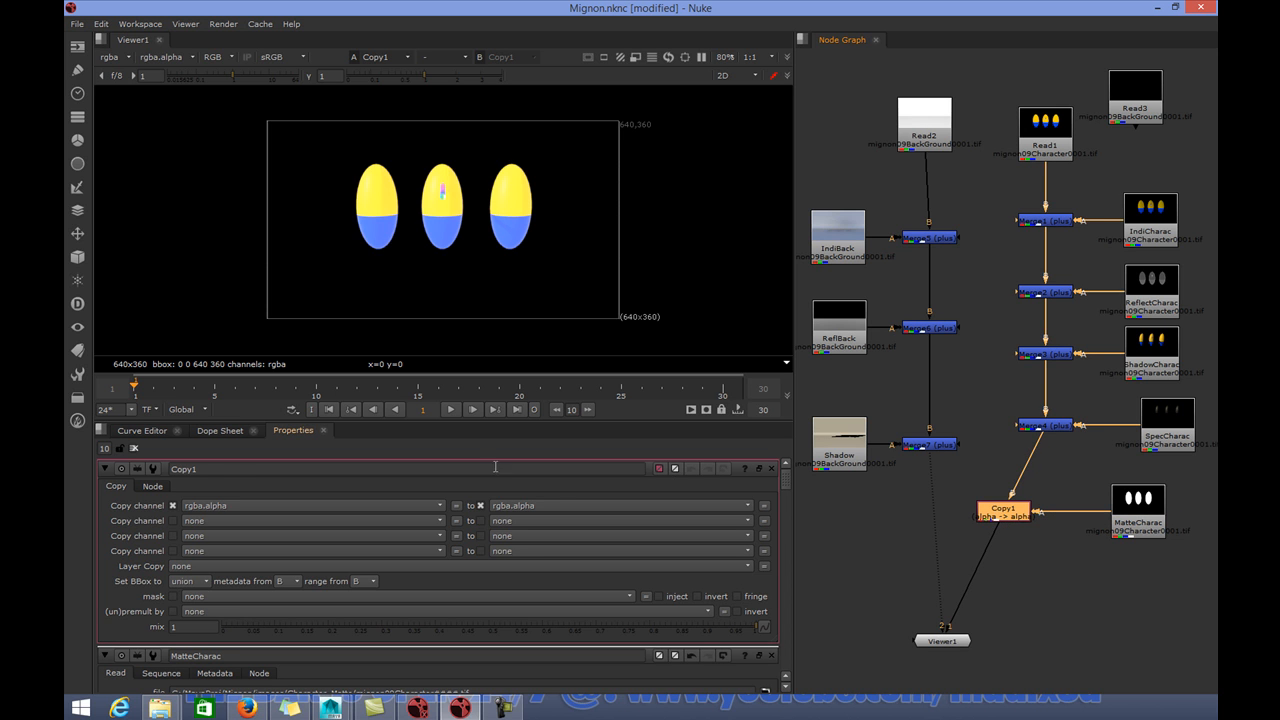
{"action": "left_click", "coordinate": [226, 507]}
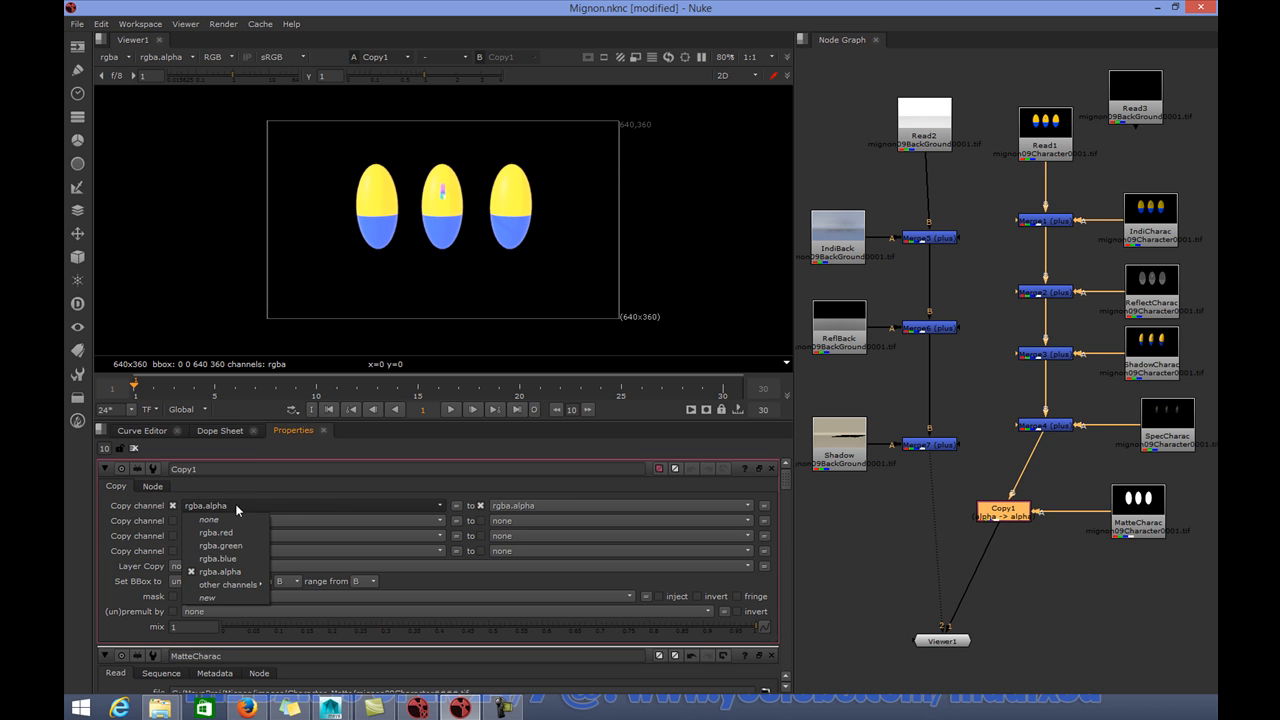
{"action": "left_click", "coordinate": [966, 512]}
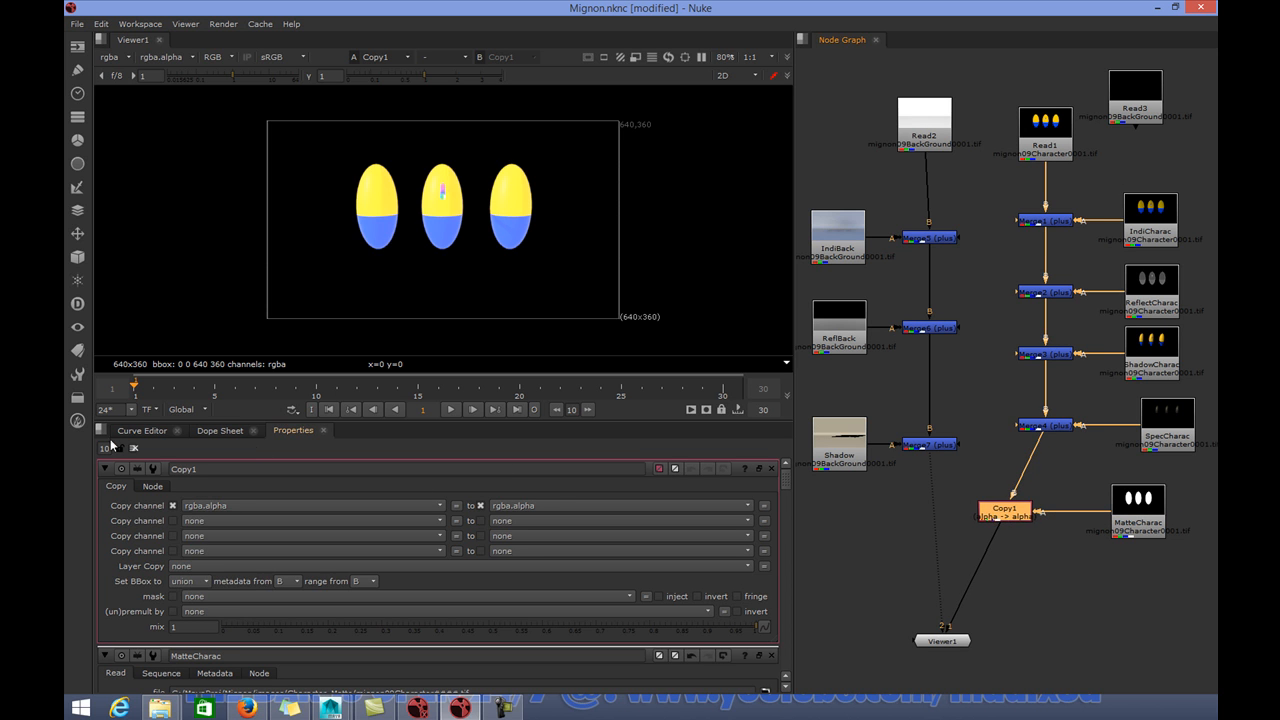
{"action": "left_click", "coordinate": [224, 506]}
{"action": "left_click", "coordinate": [218, 532]}
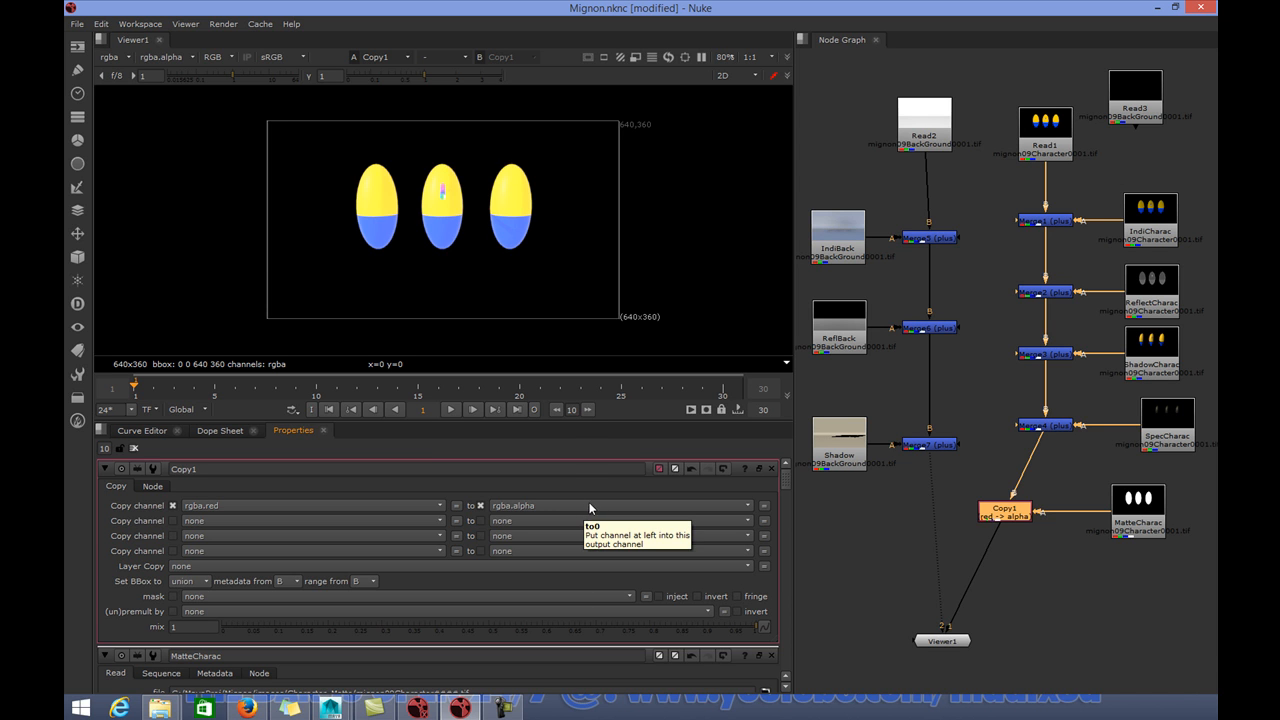
Step: Inspect the alpha channel after the Copy node in the viewer and return to the RGB display
{"action": "left_click", "coordinate": [229, 57]}
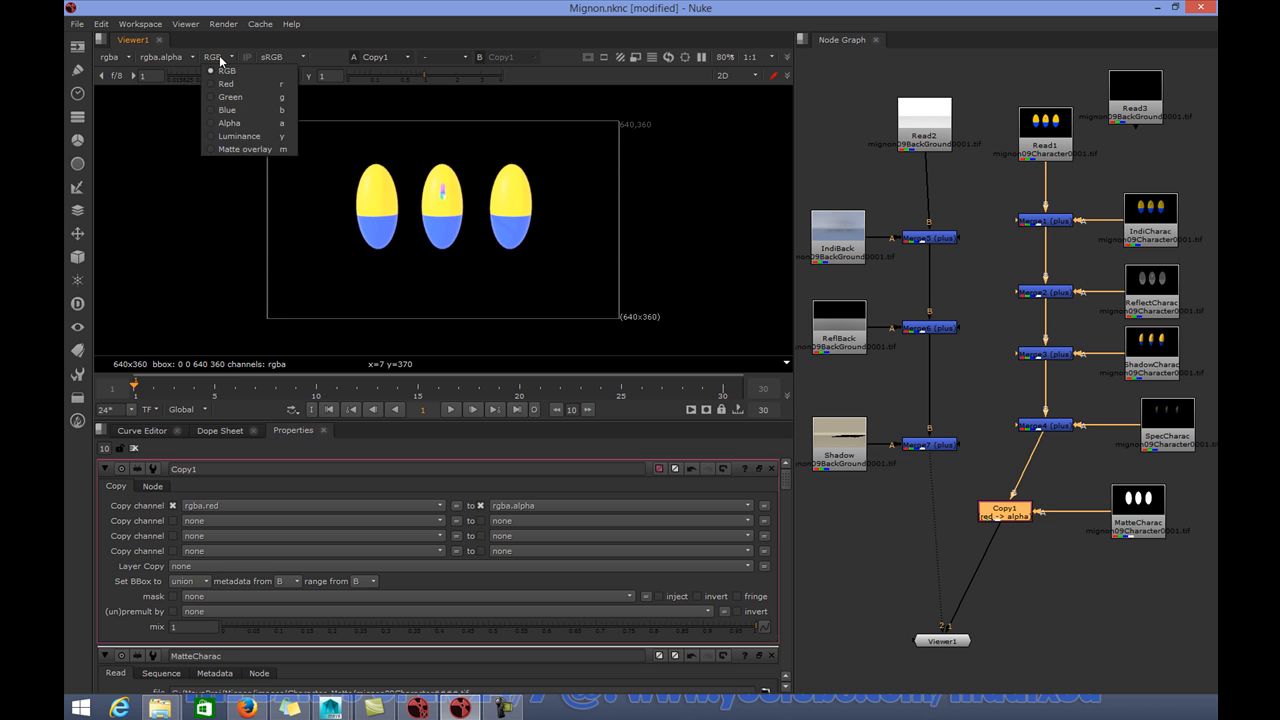
{"action": "left_click", "coordinate": [229, 124]}
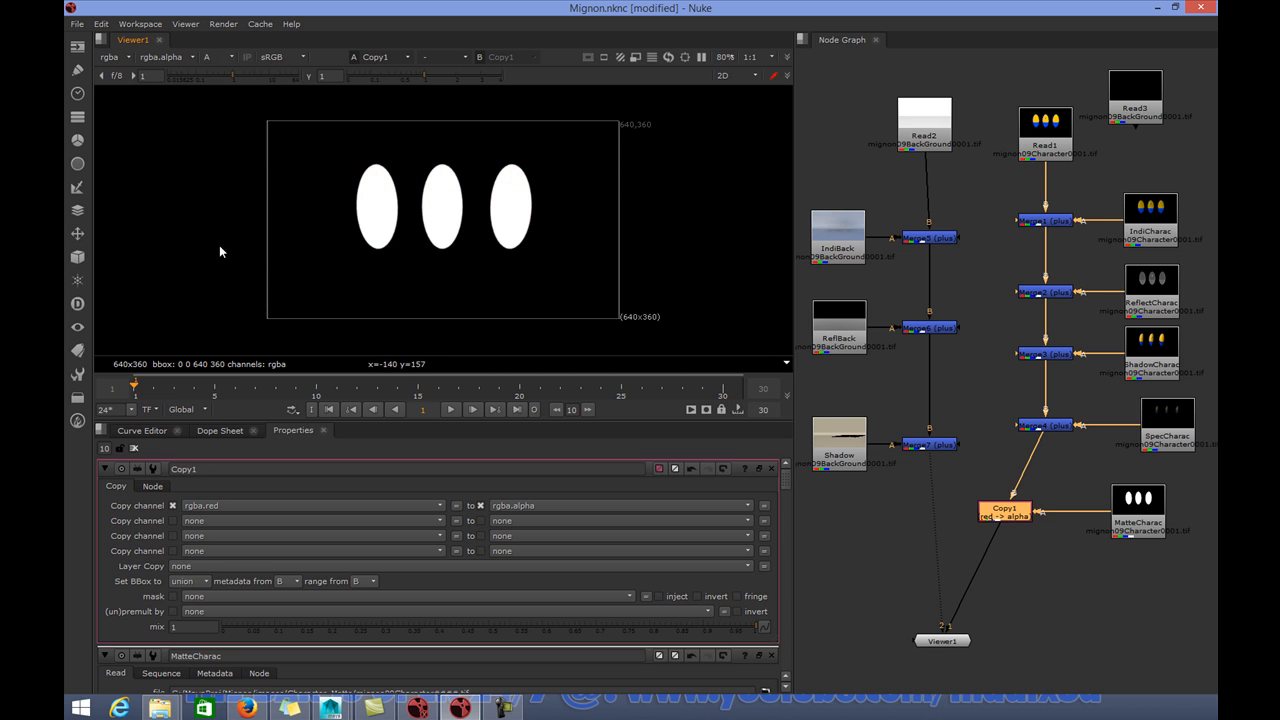
{"action": "left_click", "coordinate": [209, 56]}
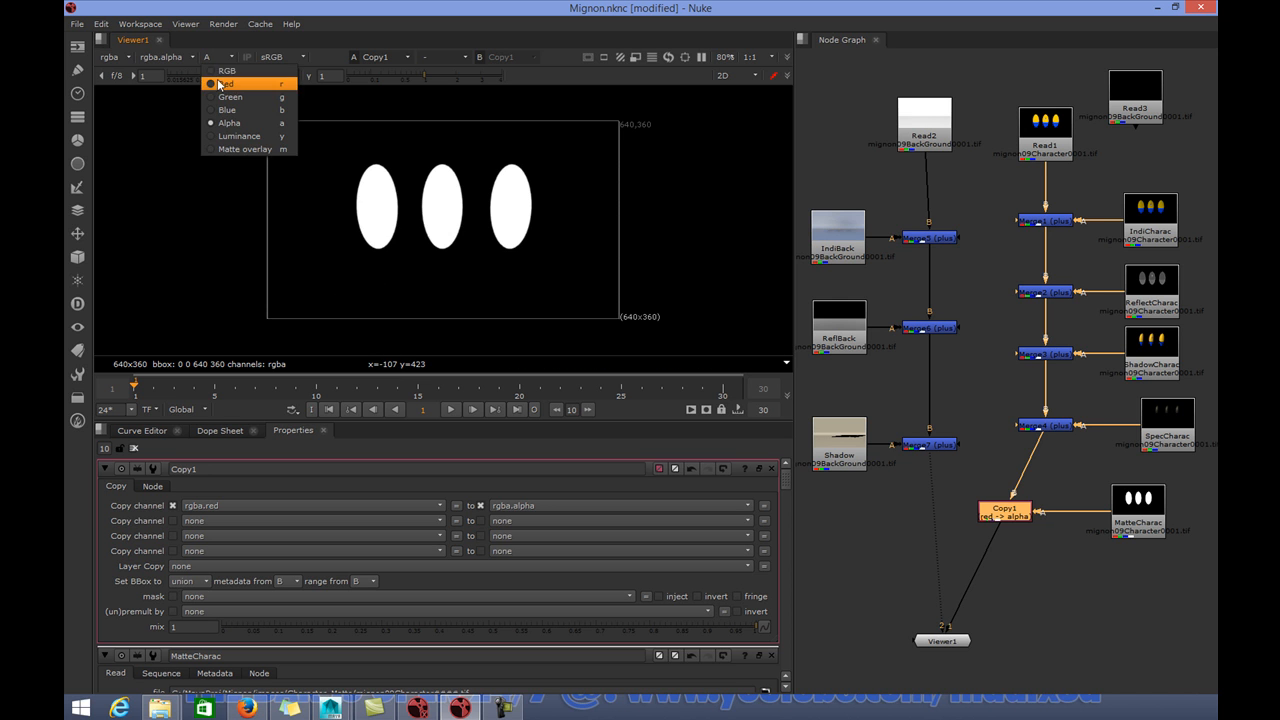
{"action": "left_click", "coordinate": [215, 74]}
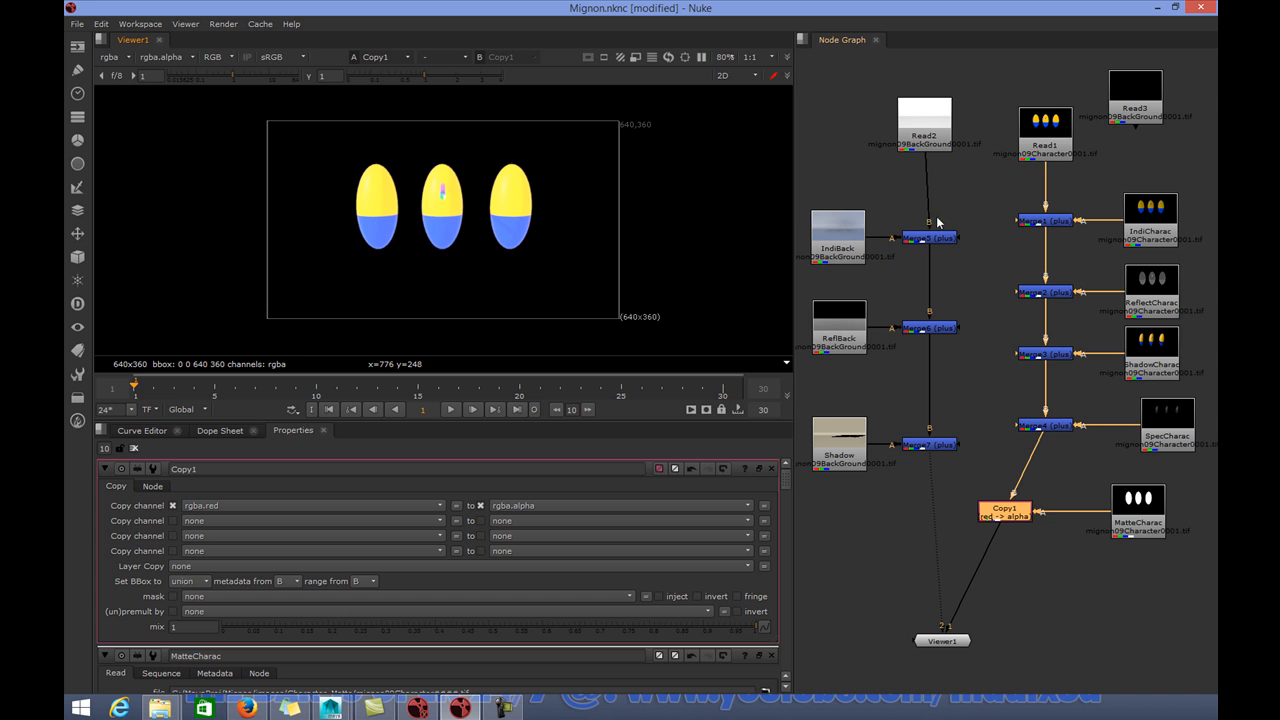
Step: Check the ReflBack node's file, and load the mignon09BackGround####.tif 1-30 sequence from the Background_Reflection folder into a new Read node
{"action": "left_click_drag", "start_coordinate": [851, 324], "coordinate": [840, 325]}
{"action": "double_click", "coordinate": [842, 325]}
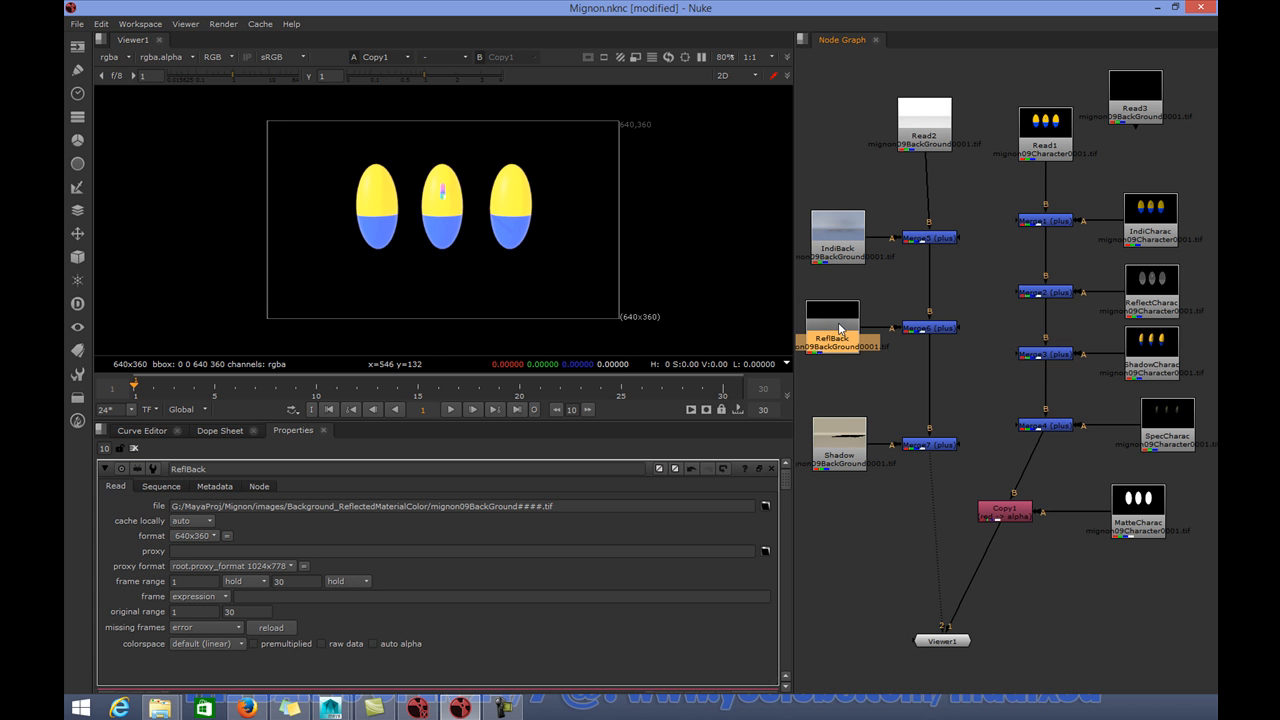
{"action": "left_click", "coordinate": [79, 49]}
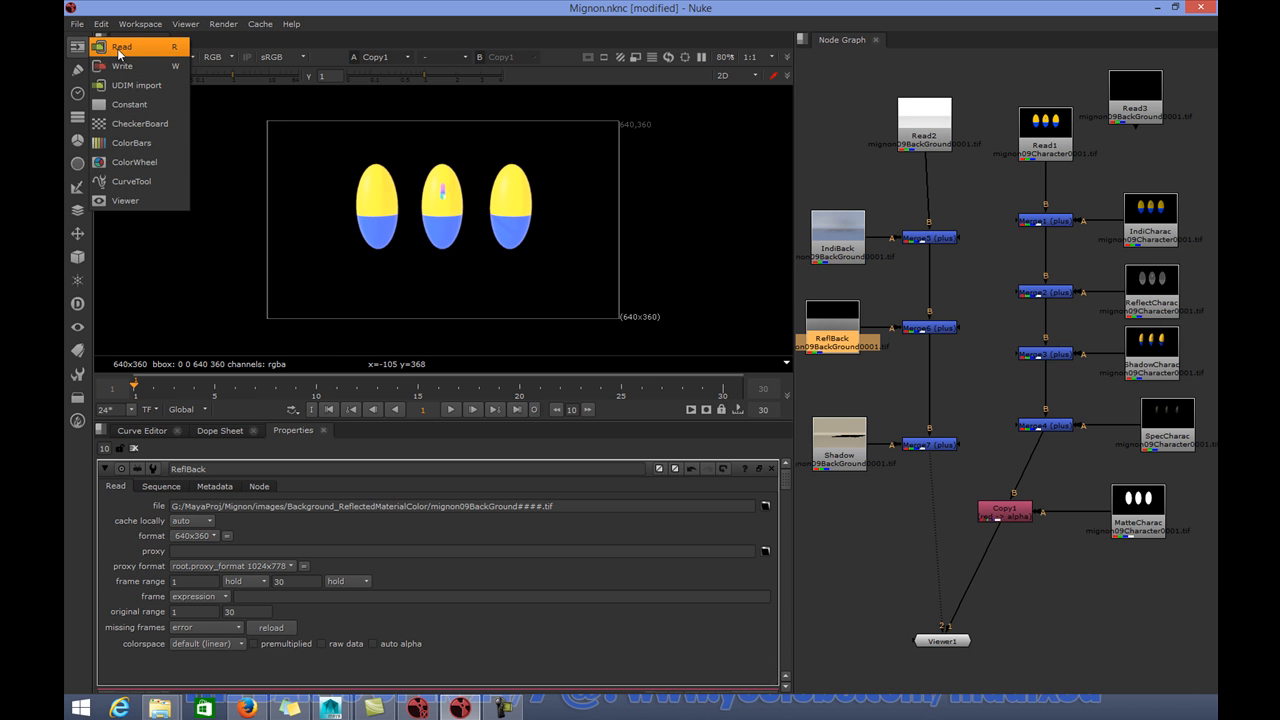
{"action": "left_click", "coordinate": [117, 50]}
{"action": "double_click", "coordinate": [524, 179]}
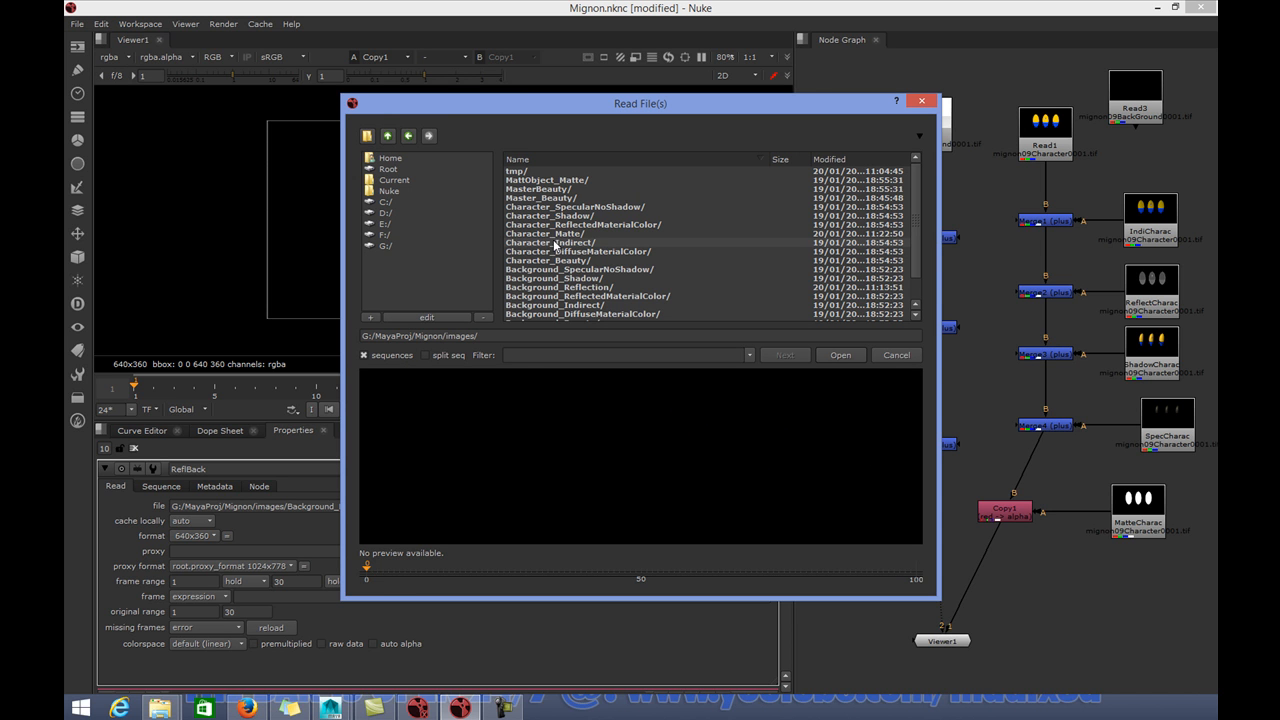
{"action": "double_click", "coordinate": [536, 290]}
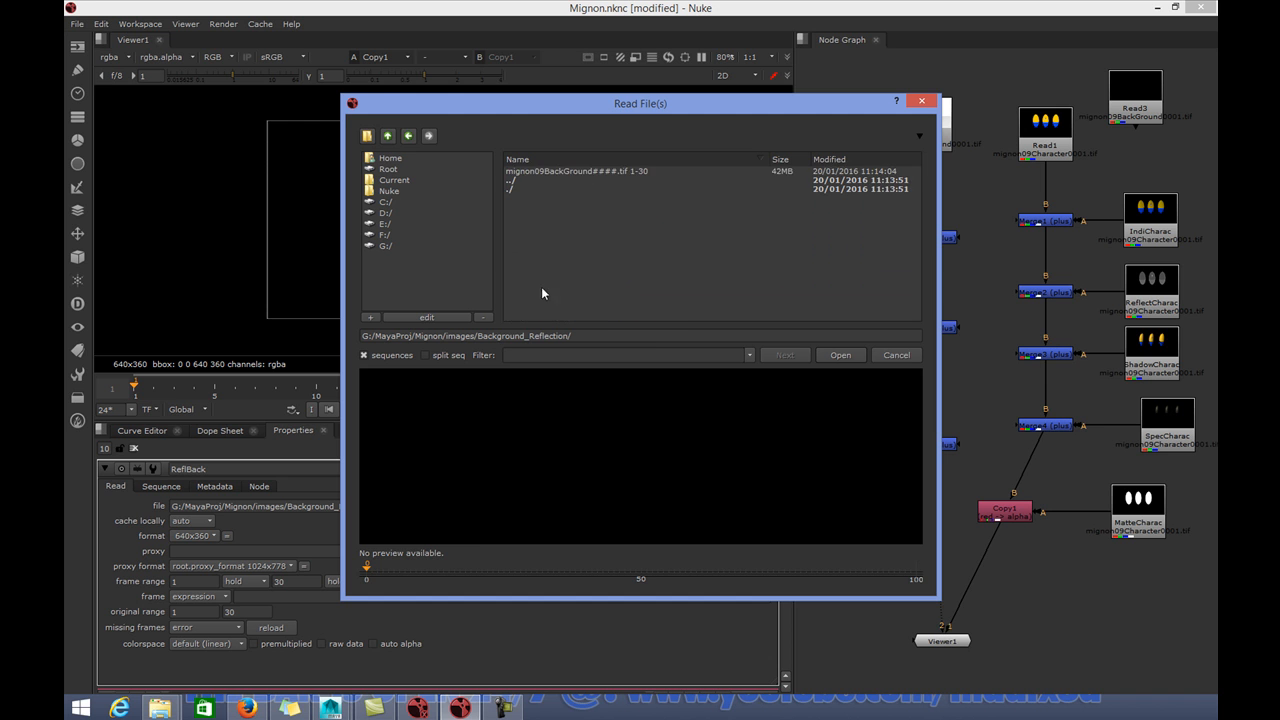
{"action": "left_click", "coordinate": [540, 174]}
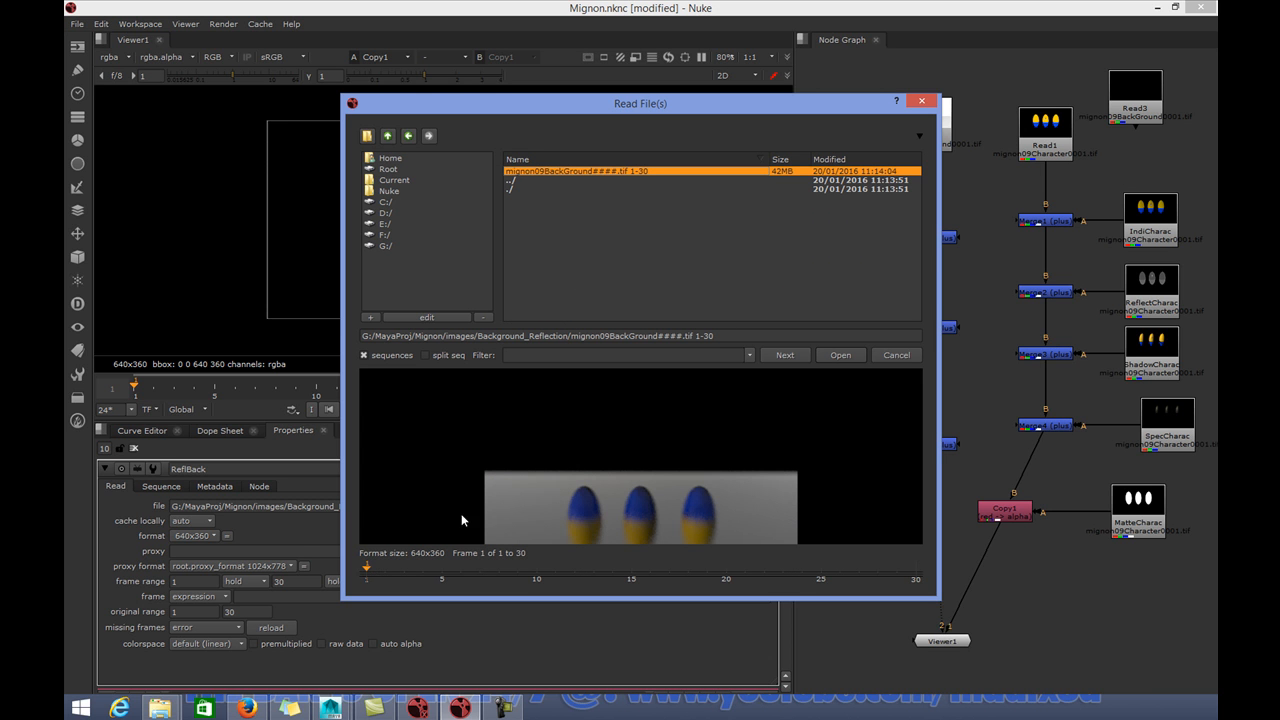
{"action": "left_click", "coordinate": [840, 355]}
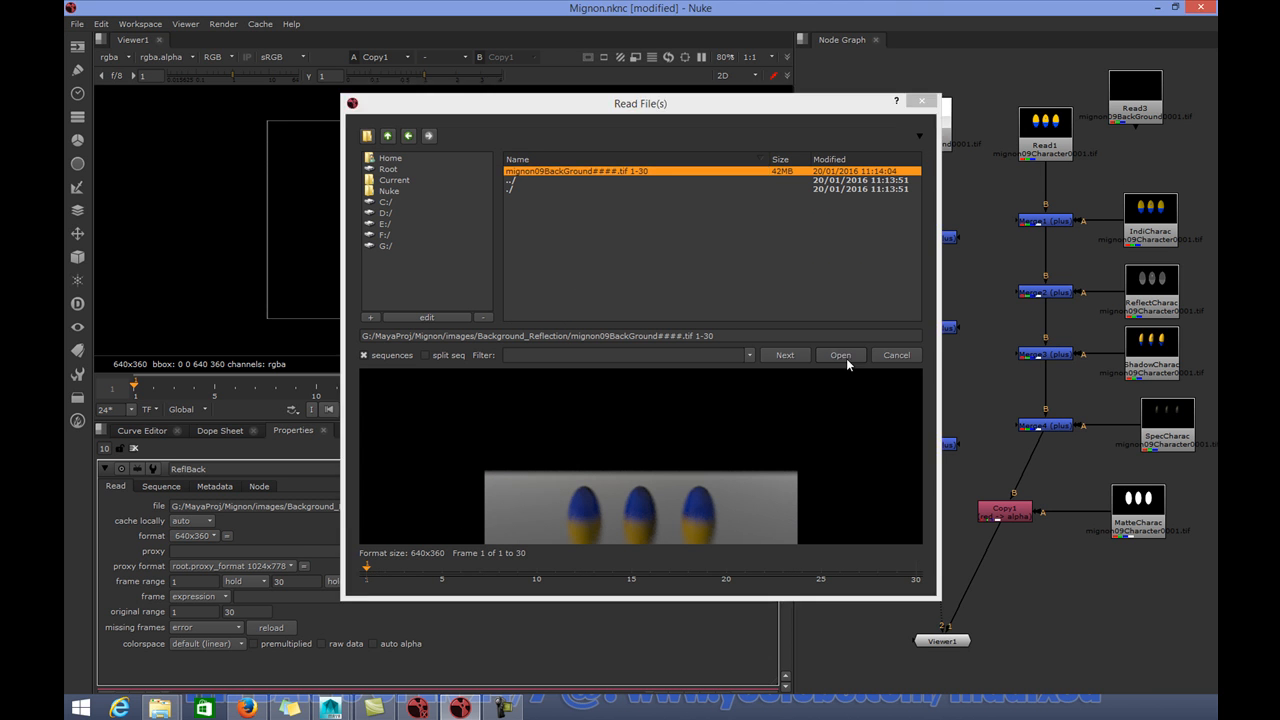
Step: Move ReflBack out of the background branch and put the new reflection Read node in its place as Merge6's A input
{"action": "left_click", "coordinate": [843, 374]}
{"action": "left_click_drag", "start_coordinate": [857, 366], "coordinate": [796, 640]}
{"action": "left_click_drag", "start_coordinate": [860, 372], "coordinate": [849, 327]}
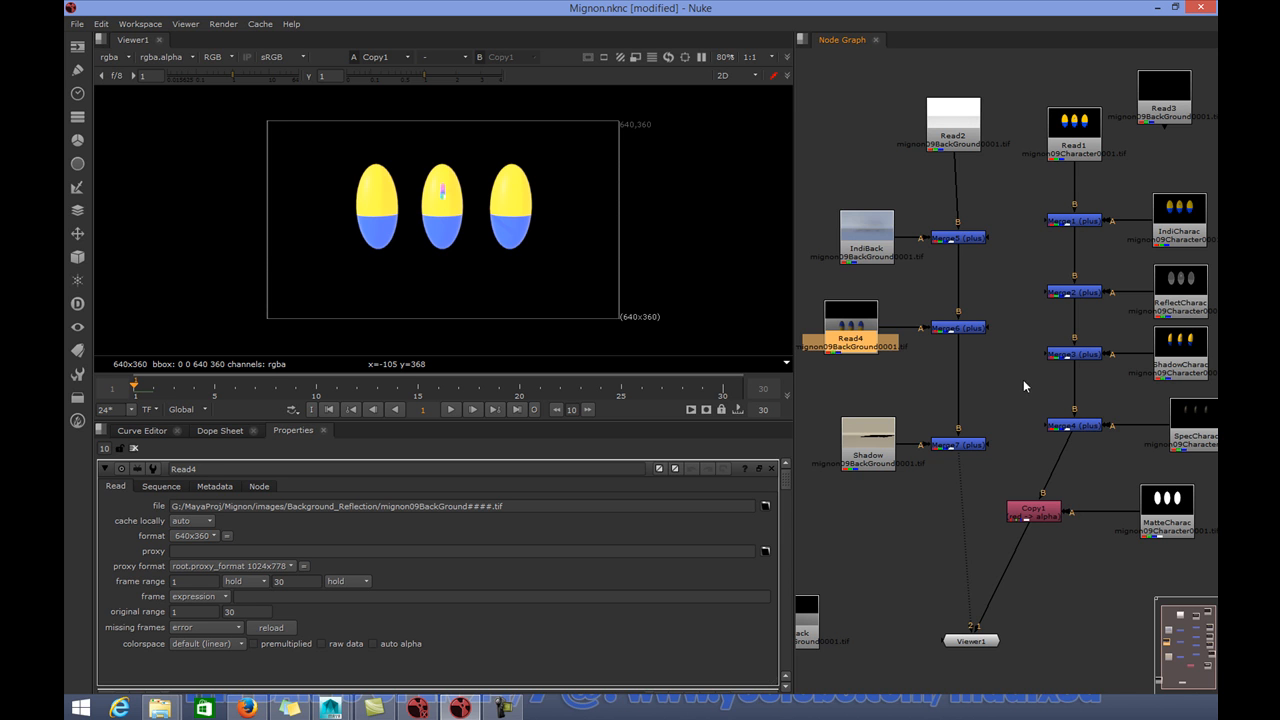
Step: Disconnect the Viewer from the Copy node, remove the Merge node misplaced on the matte connection, and shift the Copy node slightly
{"action": "left_click_drag", "start_coordinate": [1040, 512], "coordinate": [1043, 513]}
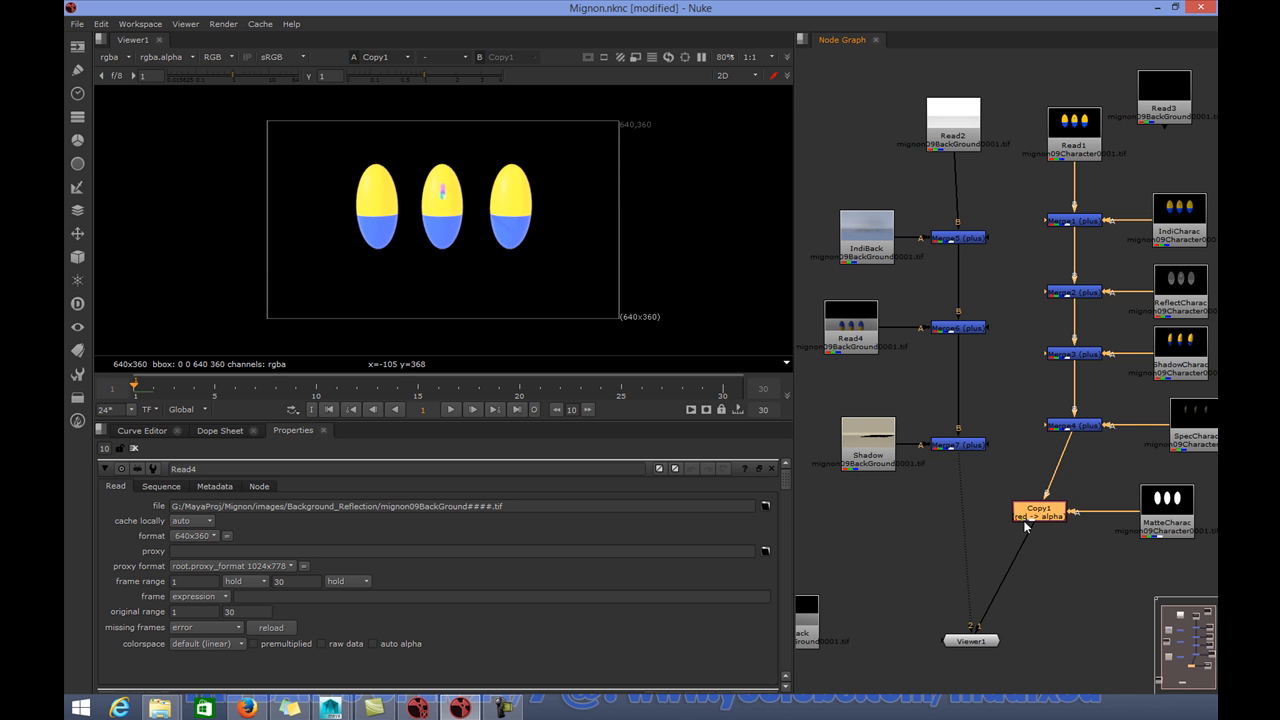
{"action": "left_click_drag", "start_coordinate": [984, 630], "coordinate": [1027, 604]}
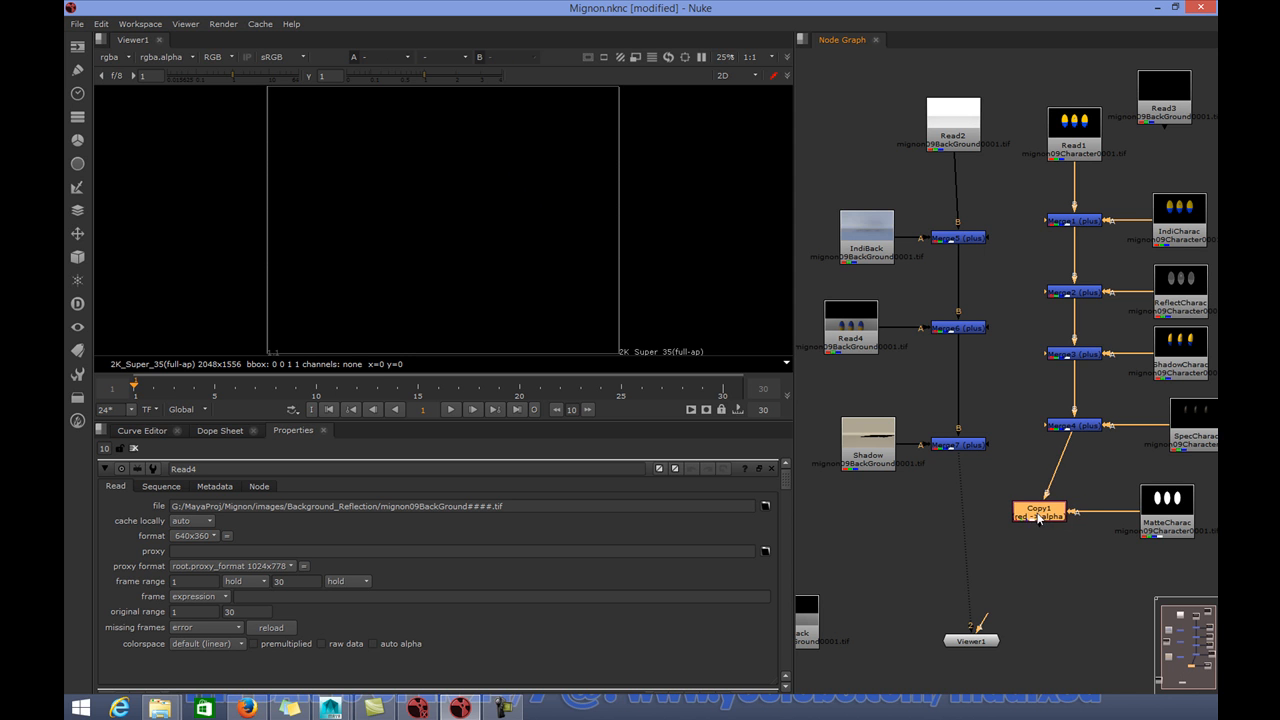
{"action": "key", "text": "m"}
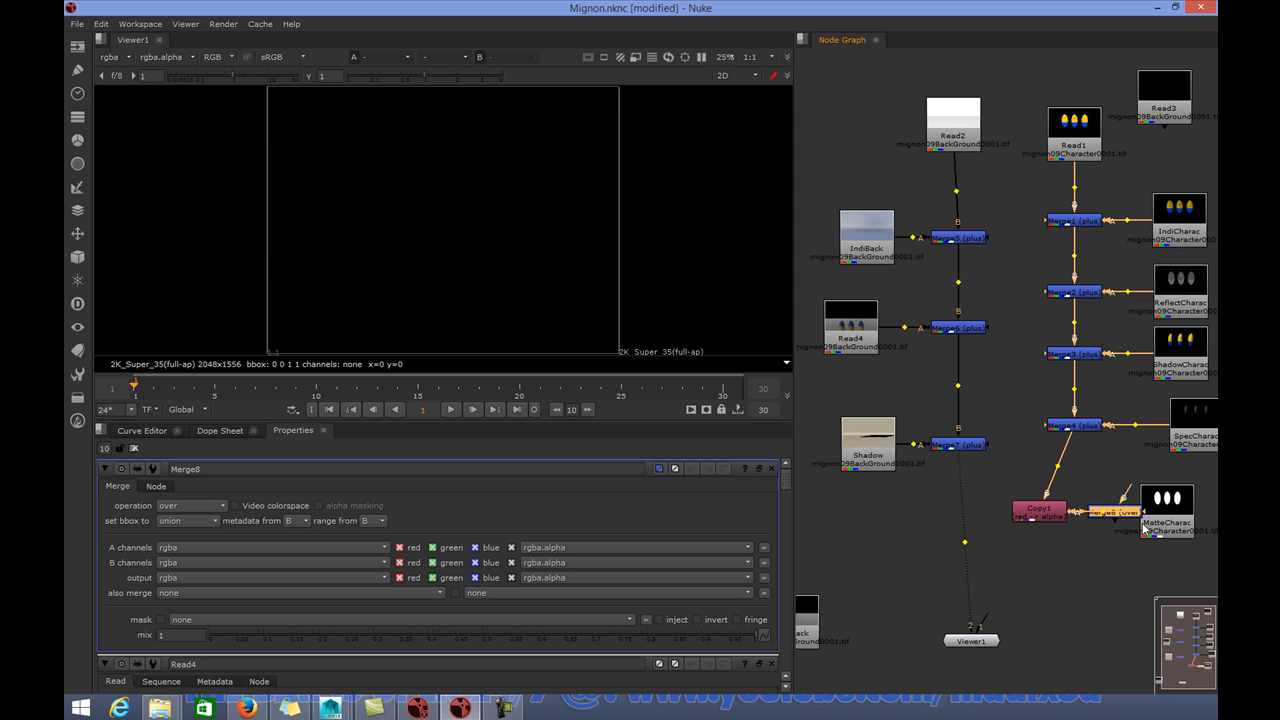
{"action": "key", "text": "Delete"}
{"action": "left_click_drag", "start_coordinate": [1045, 515], "coordinate": [1053, 518]}
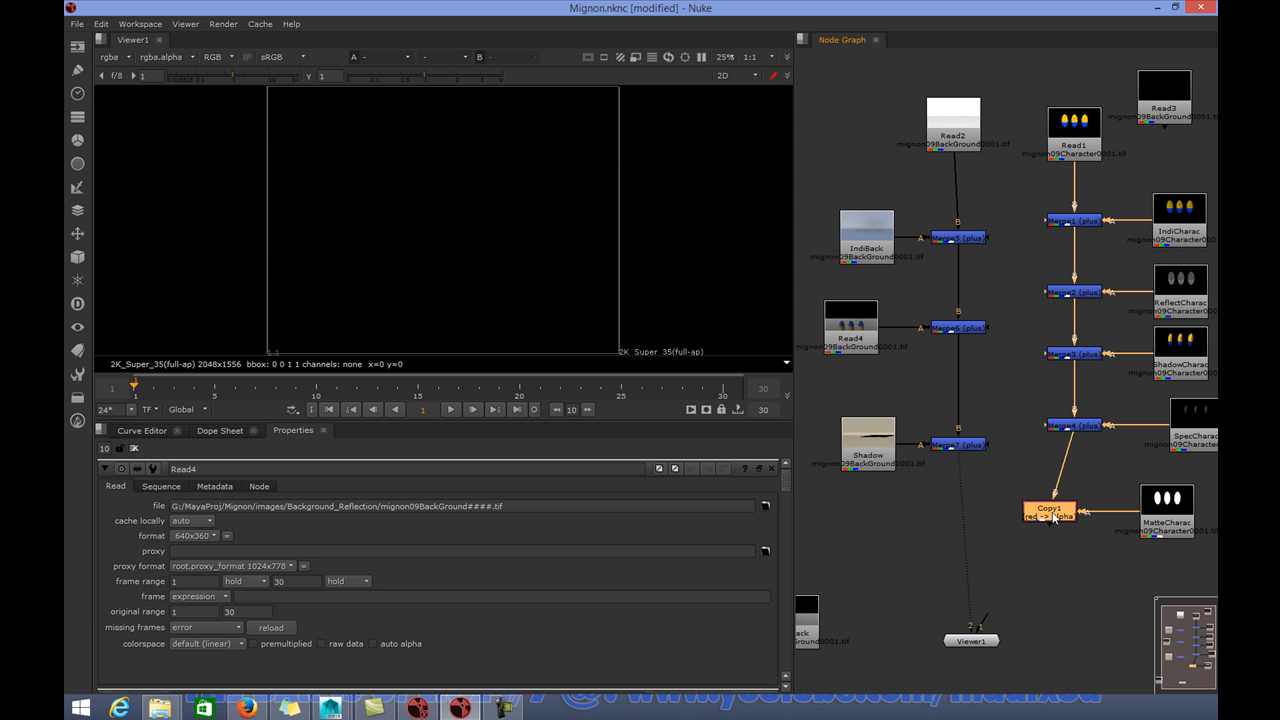
{"action": "left_click", "coordinate": [1045, 578]}
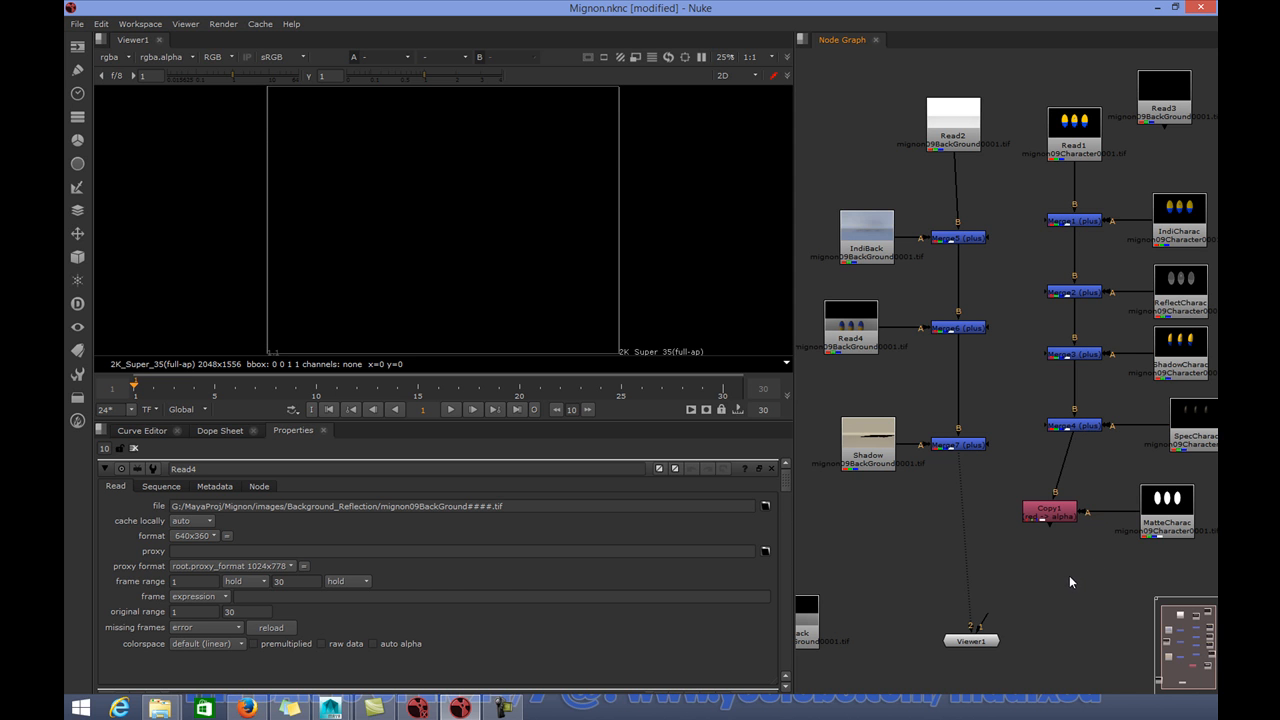
Step: Add an over Merge with Copy1 as input A and Merge7 as input B, and connect the Viewer to it
{"action": "key", "text": "m"}
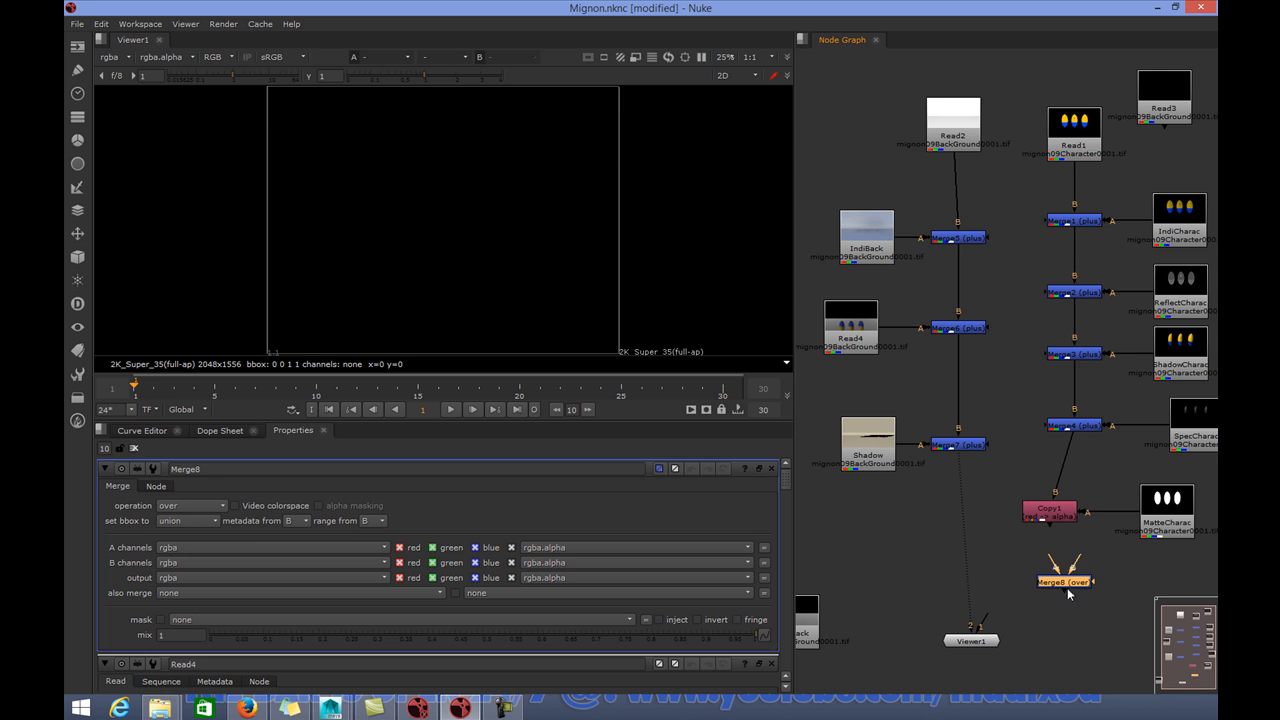
{"action": "left_click_drag", "start_coordinate": [1049, 598], "coordinate": [1047, 603]}
{"action": "left_click_drag", "start_coordinate": [1040, 580], "coordinate": [1048, 512]}
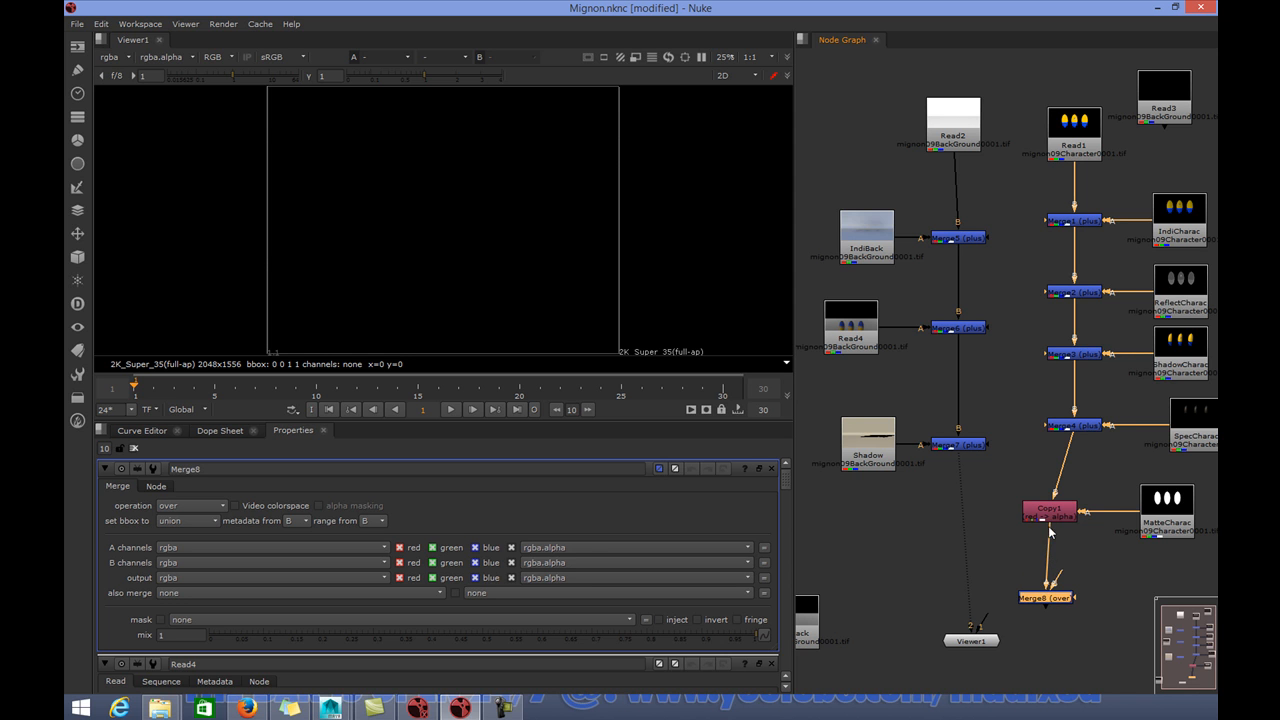
{"action": "left_click_drag", "start_coordinate": [1061, 593], "coordinate": [967, 546]}
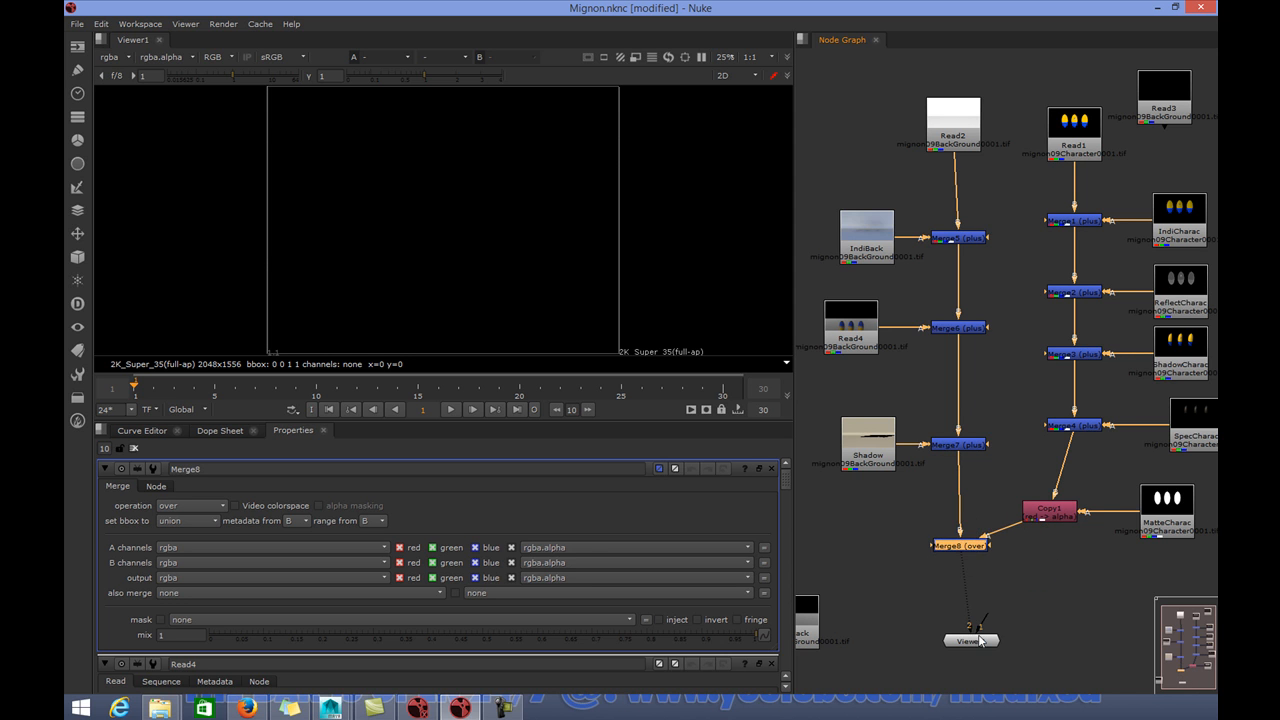
{"action": "left_click_drag", "start_coordinate": [976, 641], "coordinate": [964, 641]}
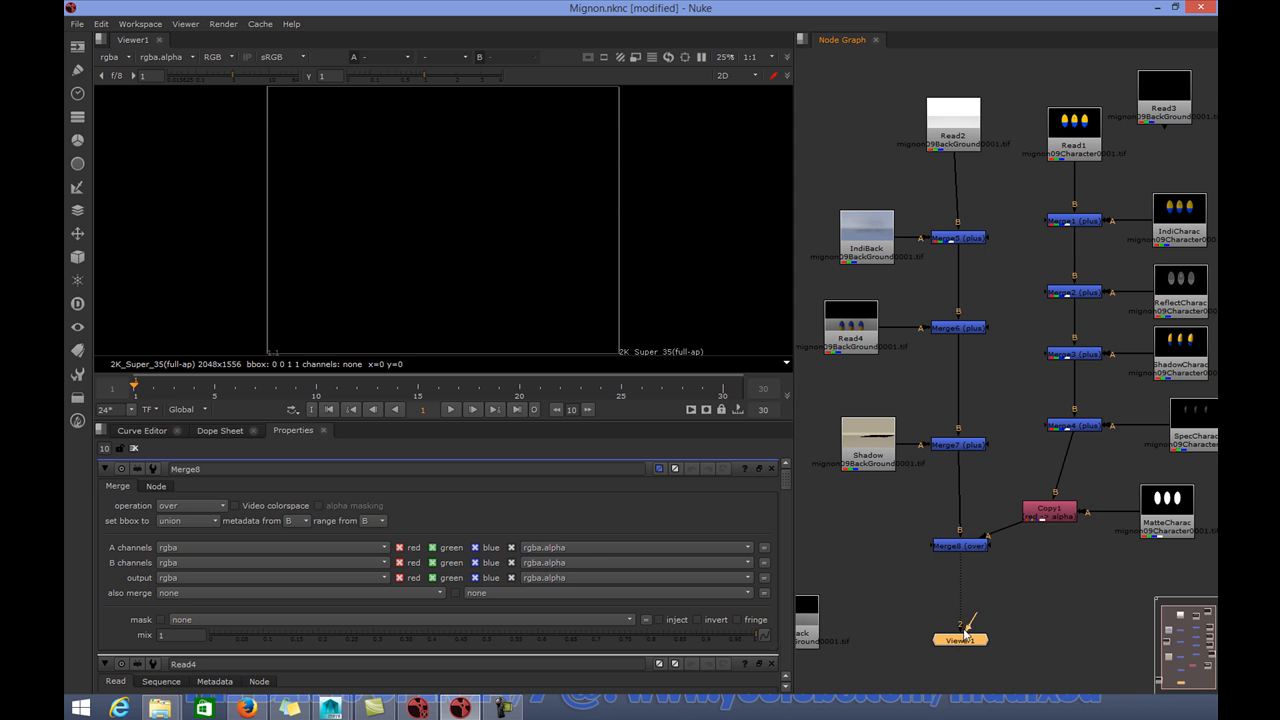
{"action": "left_click_drag", "start_coordinate": [959, 628], "coordinate": [965, 565]}
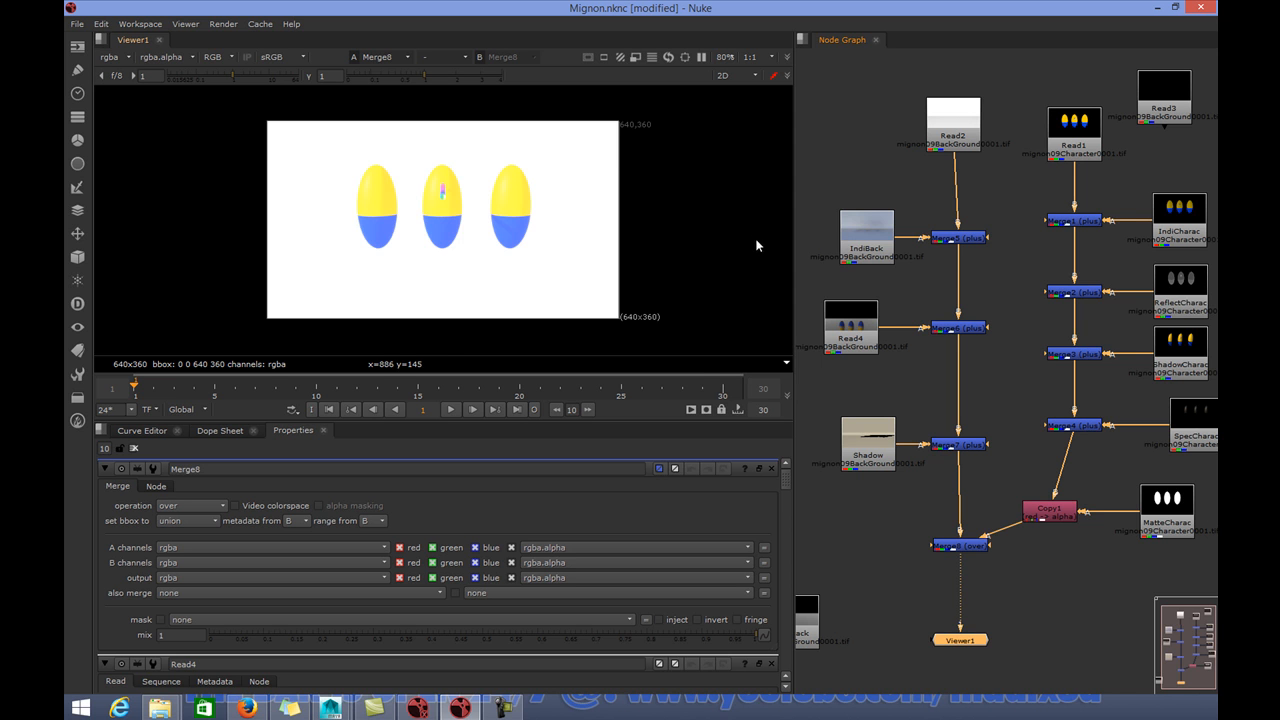
Step: Align Read2 above the background Merge column and line MatteCharac up beside the Copy node
{"action": "left_click_drag", "start_coordinate": [966, 135], "coordinate": [971, 135]}
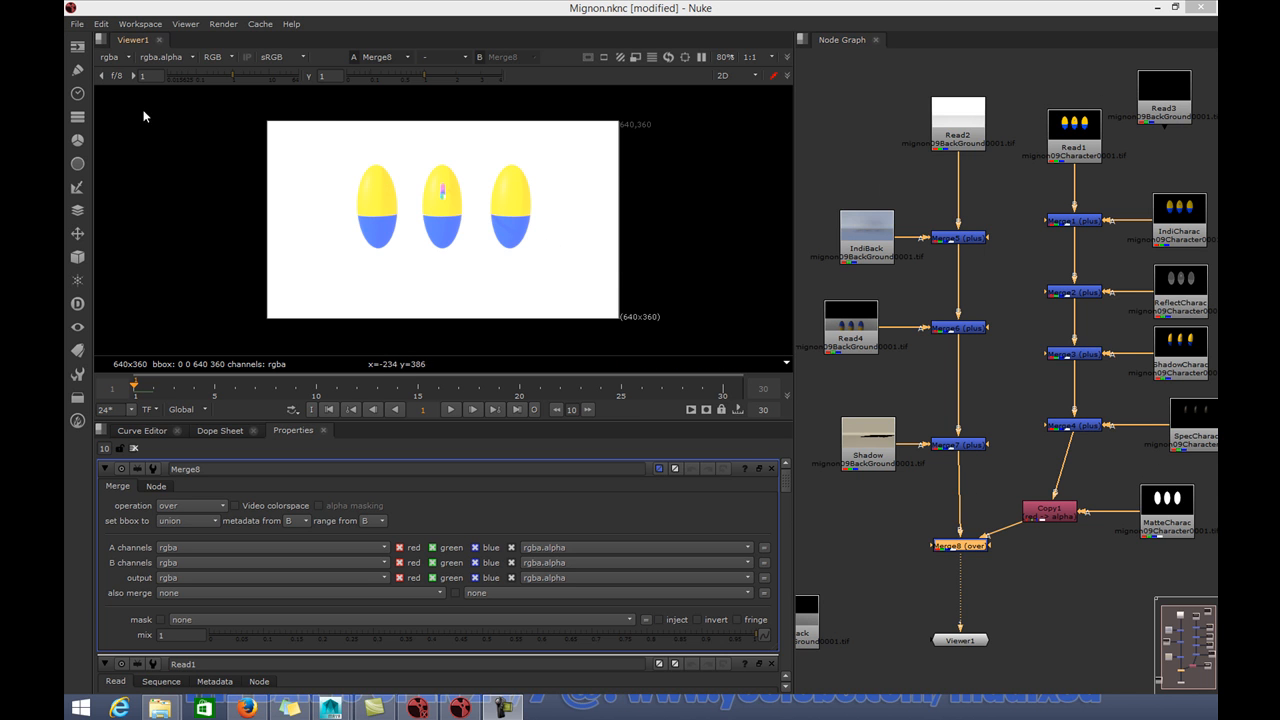
{"action": "left_click_drag", "start_coordinate": [1052, 518], "coordinate": [1048, 505]}
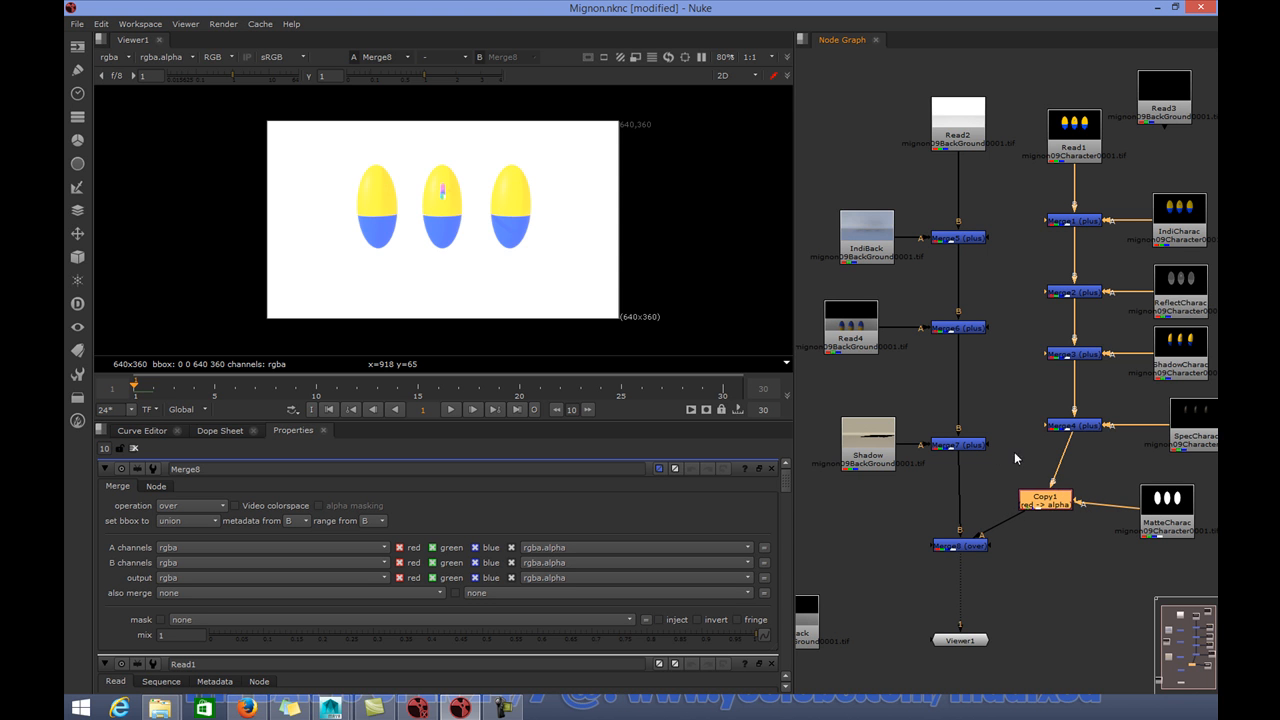
{"action": "middle_click_drag", "start_coordinate": [990, 460], "coordinate": [938, 422]}
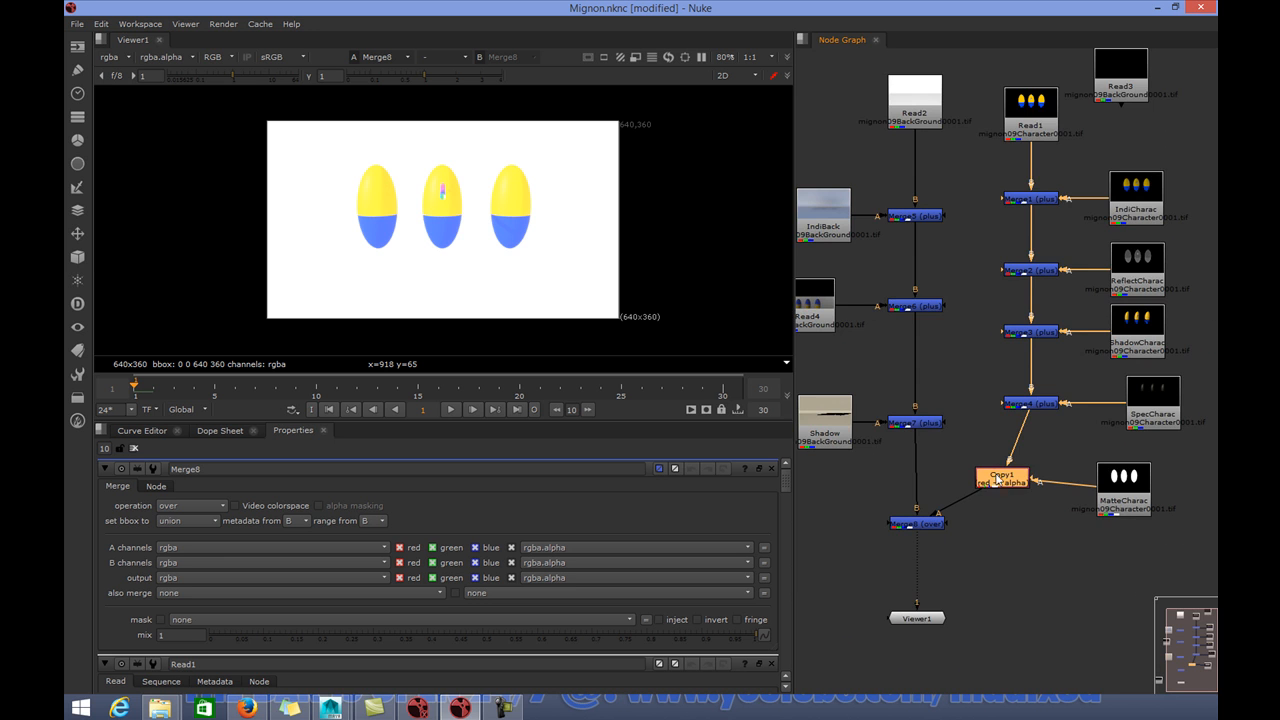
{"action": "scroll", "coordinate": [995, 480], "scroll_direction": "up", "scroll_amount": 5}
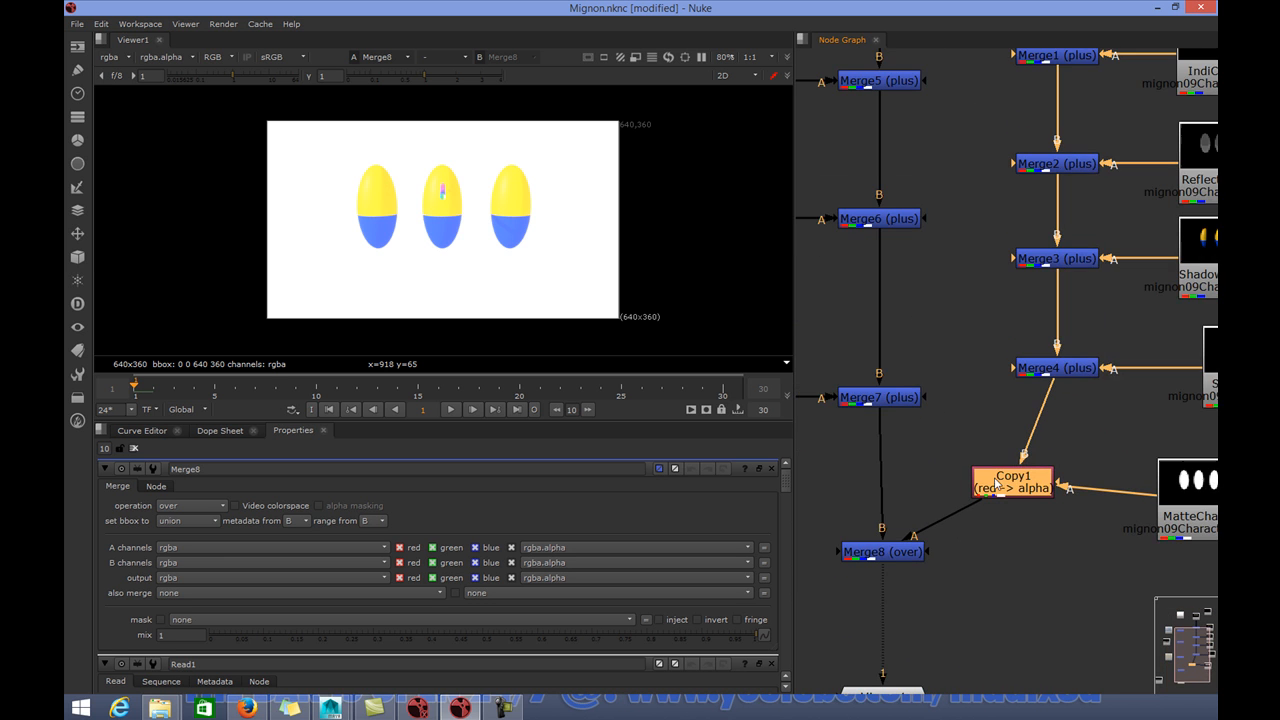
{"action": "scroll", "coordinate": [1060, 405], "scroll_direction": "down", "scroll_amount": 5}
{"action": "left_click", "coordinate": [1154, 480]}
{"action": "left_click_drag", "start_coordinate": [1154, 479], "coordinate": [1154, 462]}
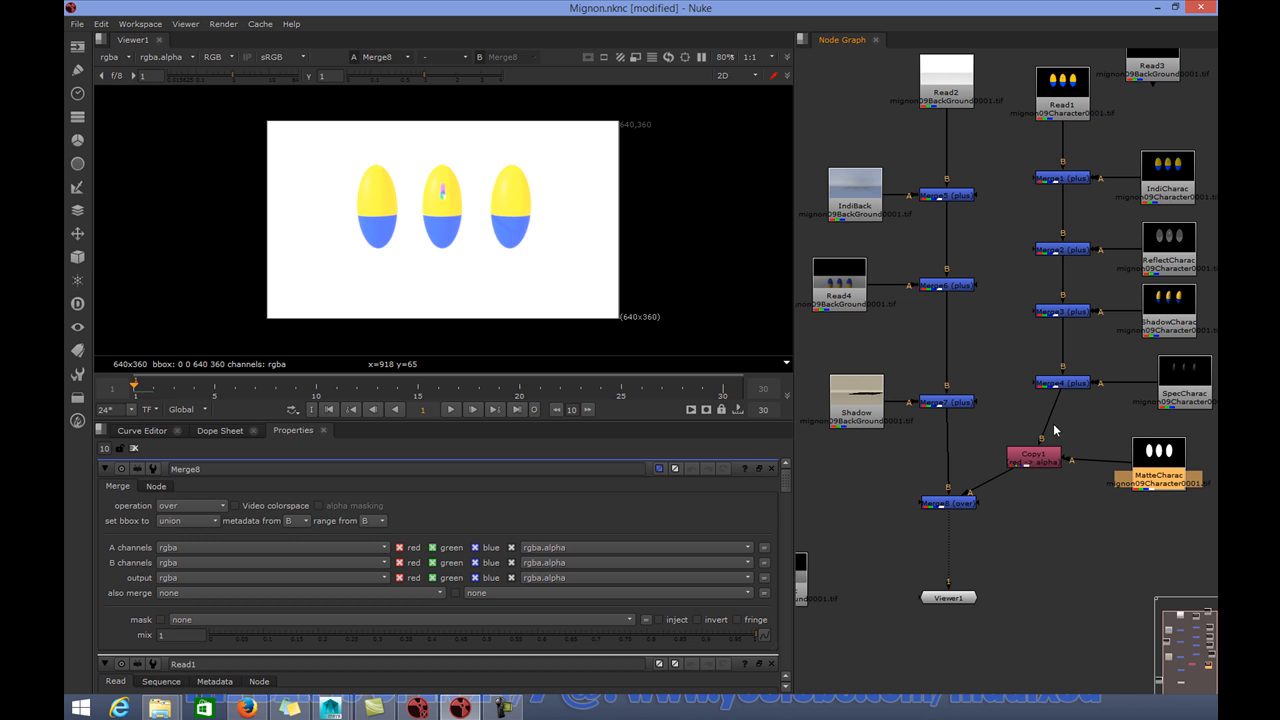
Step: Straighten the Merge combining both branches under the background column and set its operation to matte
{"action": "left_click", "coordinate": [942, 507]}
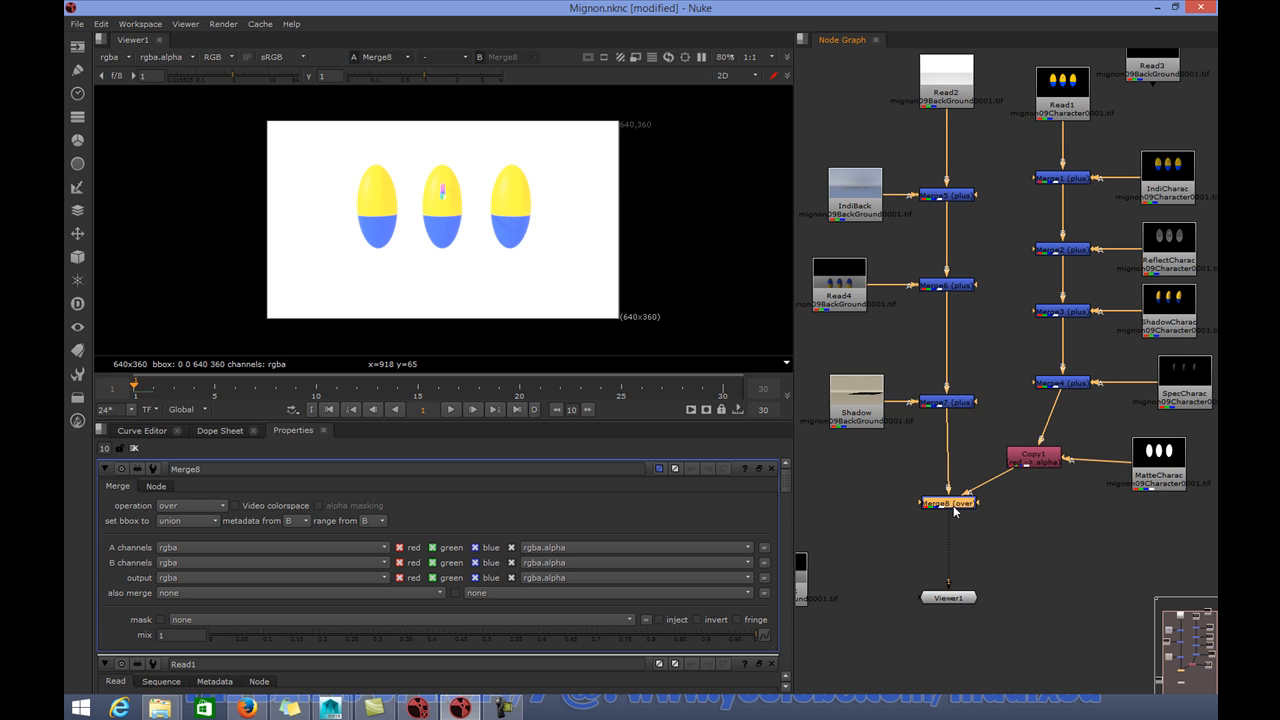
{"action": "left_click_drag", "start_coordinate": [953, 509], "coordinate": [945, 505]}
{"action": "left_click", "coordinate": [177, 510]}
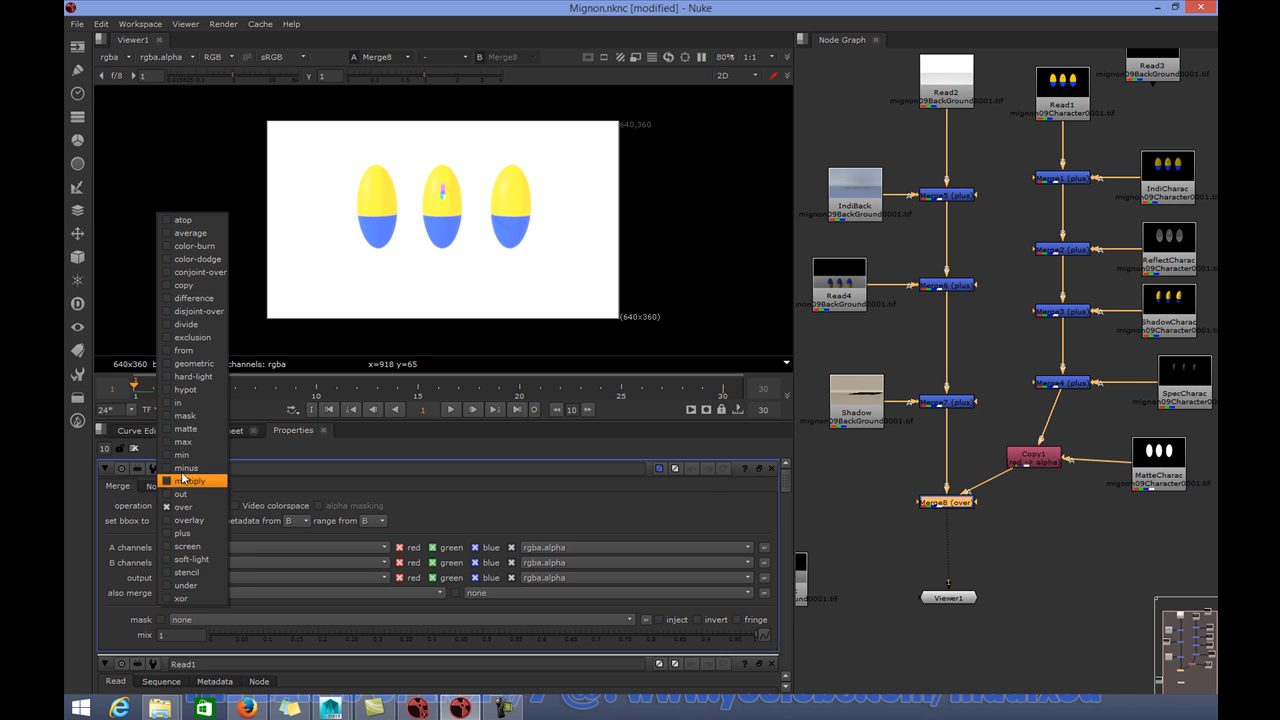
{"action": "left_click", "coordinate": [205, 429]}
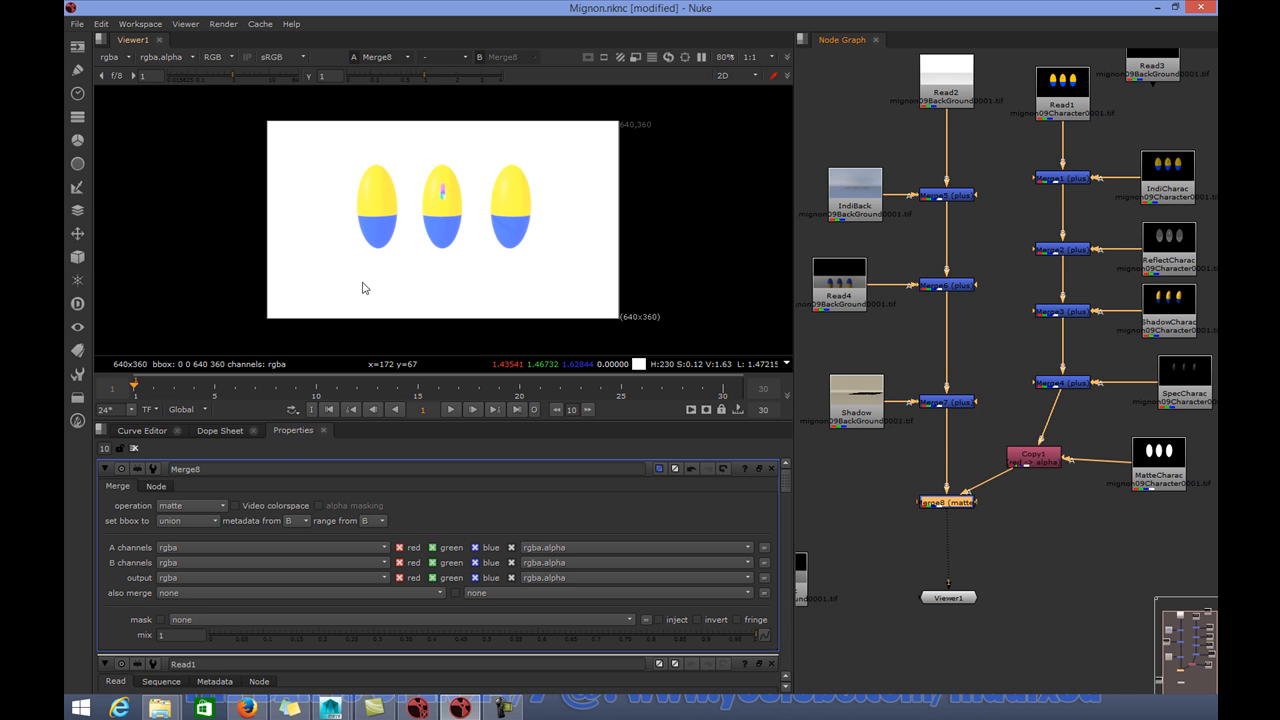
Step: Add an Exposure node between the final Merge and the Viewer, with red, green and blue ganged at -0.195
{"action": "left_click", "coordinate": [78, 140]}
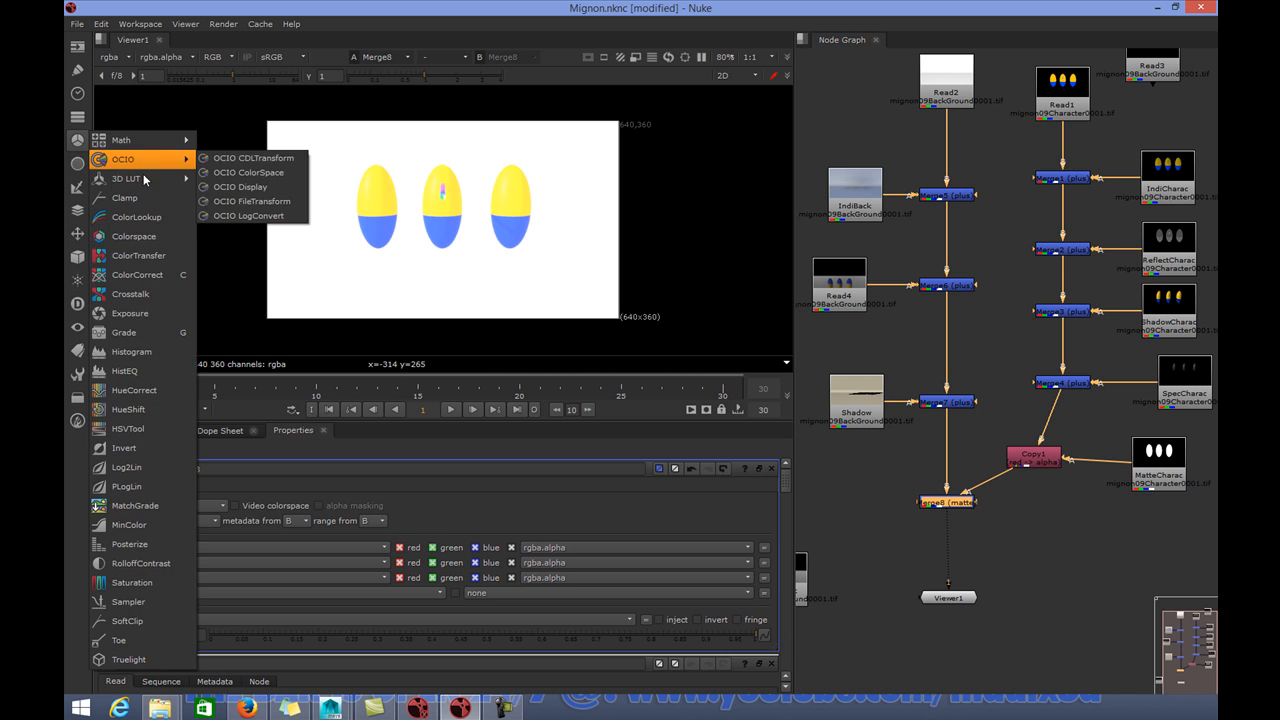
{"action": "left_click", "coordinate": [140, 313]}
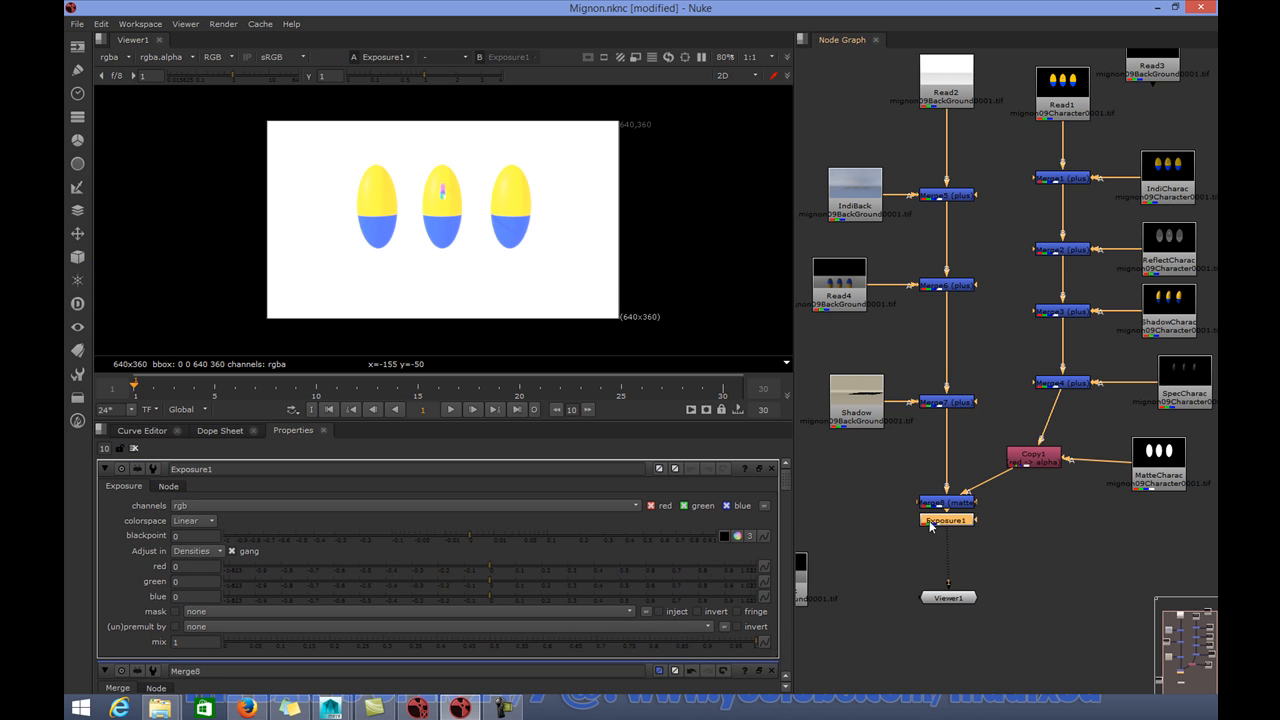
{"action": "left_click_drag", "start_coordinate": [942, 526], "coordinate": [942, 550]}
{"action": "left_click_drag", "start_coordinate": [499, 567], "coordinate": [420, 600]}
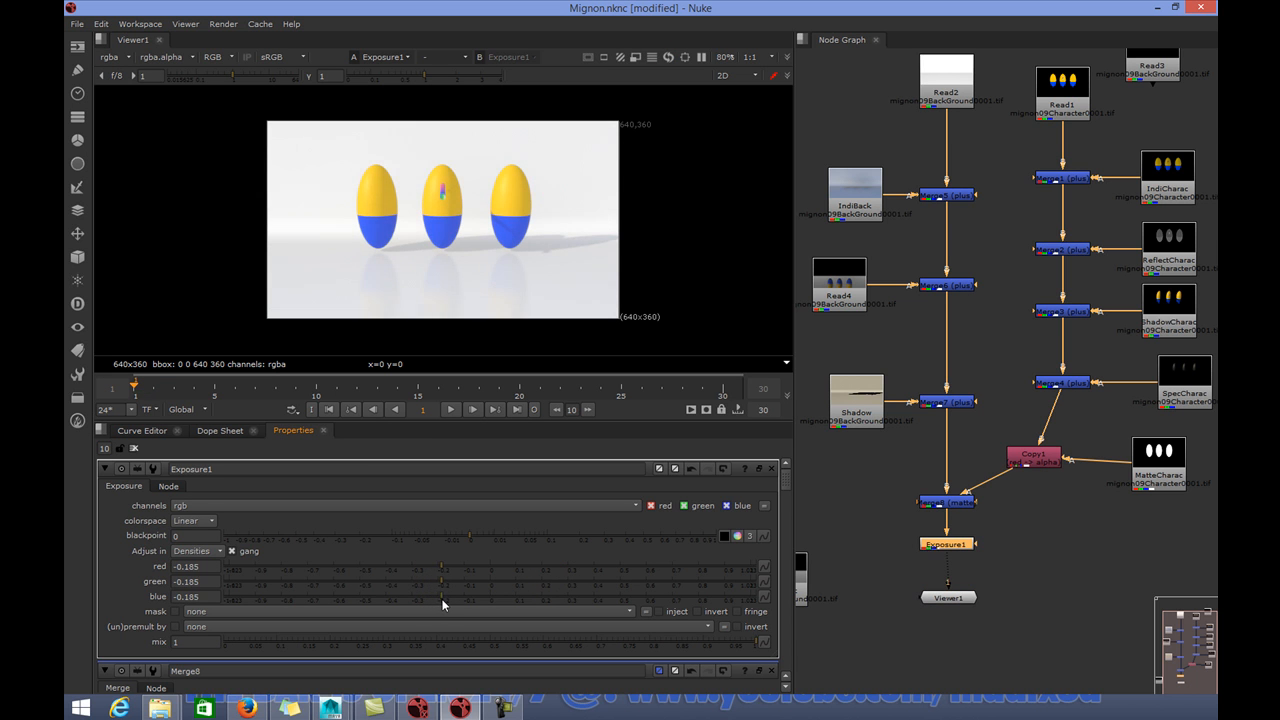
{"action": "left_click_drag", "start_coordinate": [435, 598], "coordinate": [435, 599]}
Step: Relocate the Exposure node from below the final Merge to the character branch, between Copy1 and the Merge's A input
{"action": "key", "text": "Delete"}
{"action": "left_click_drag", "start_coordinate": [1045, 463], "coordinate": [1002, 481]}
{"action": "key", "text": "ctrl+v"}
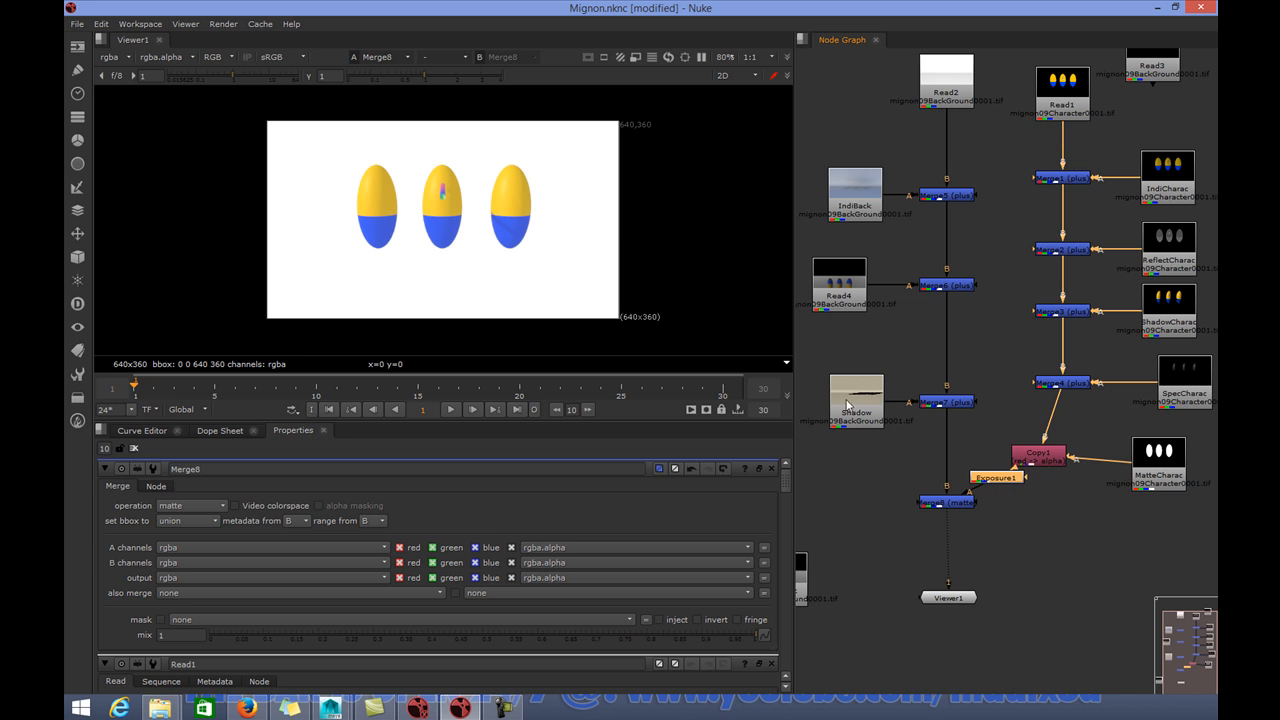
Step: Paste a second copy of the Exposure node into the background branch between Merge7 and the final Merge, spacing it below Merge7
{"action": "left_click", "coordinate": [944, 404]}
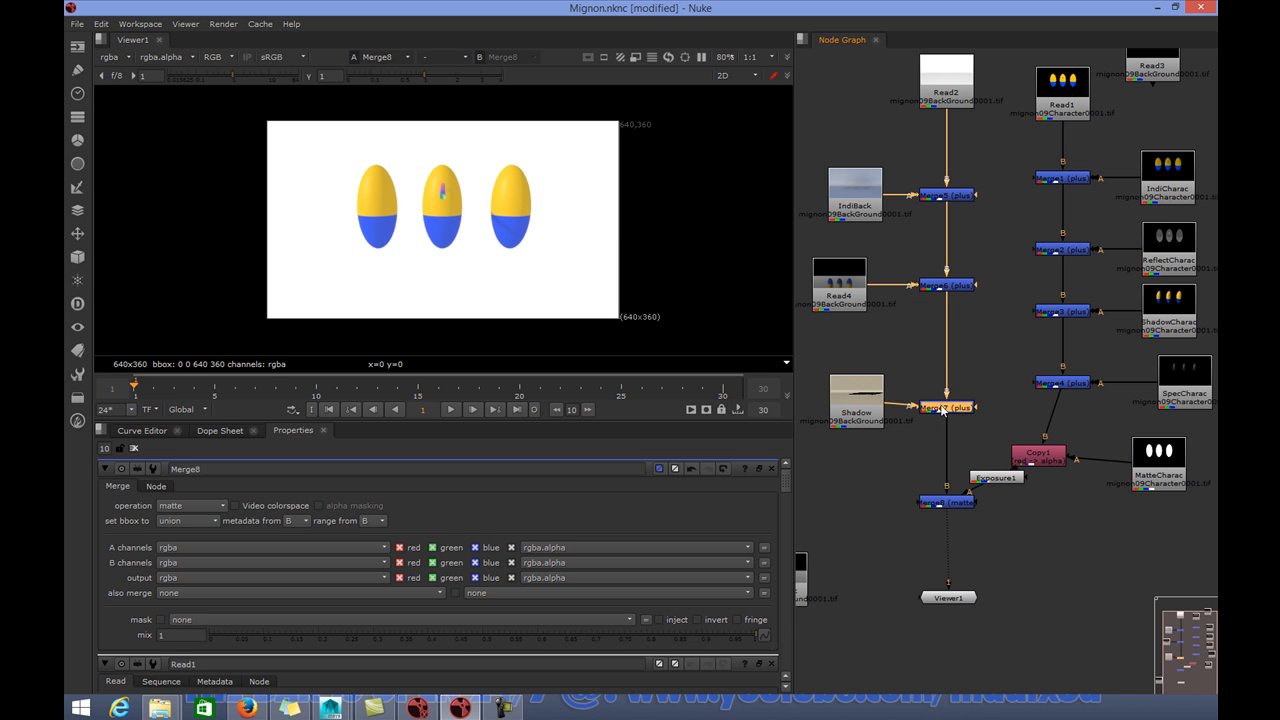
{"action": "left_click", "coordinate": [947, 503]}
{"action": "left_click", "coordinate": [948, 404]}
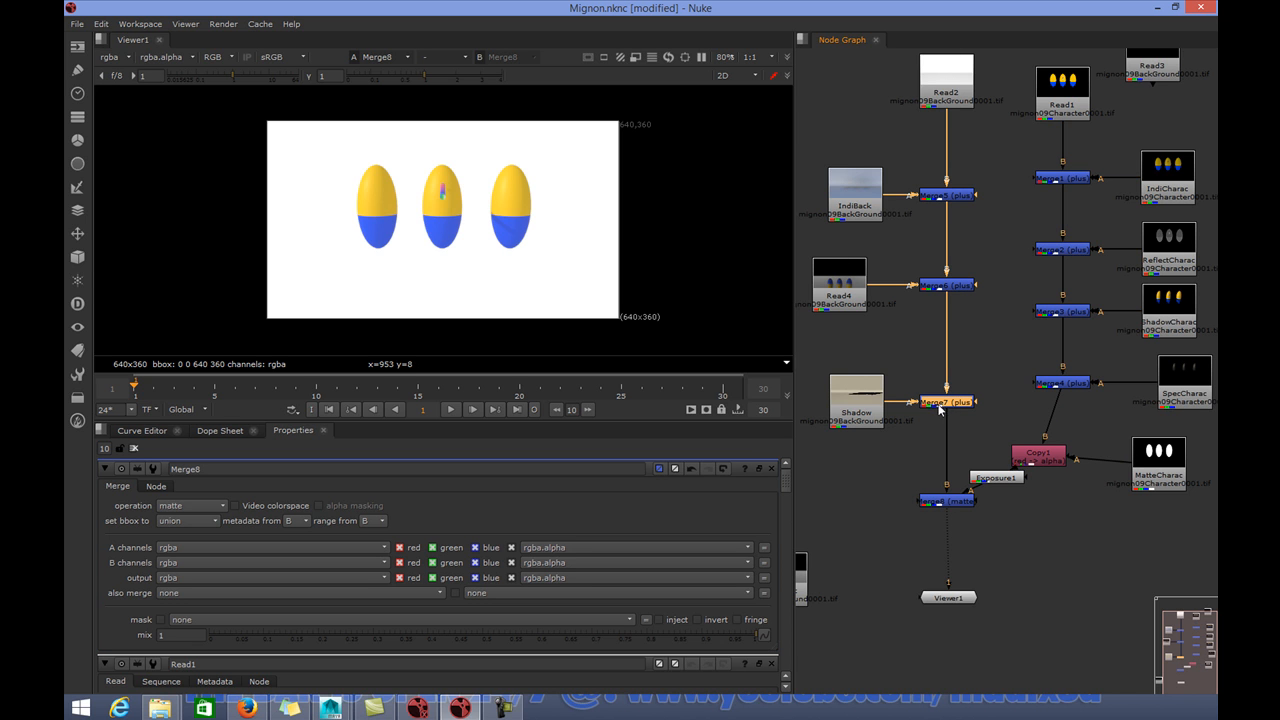
{"action": "key", "text": "ctrl+v"}
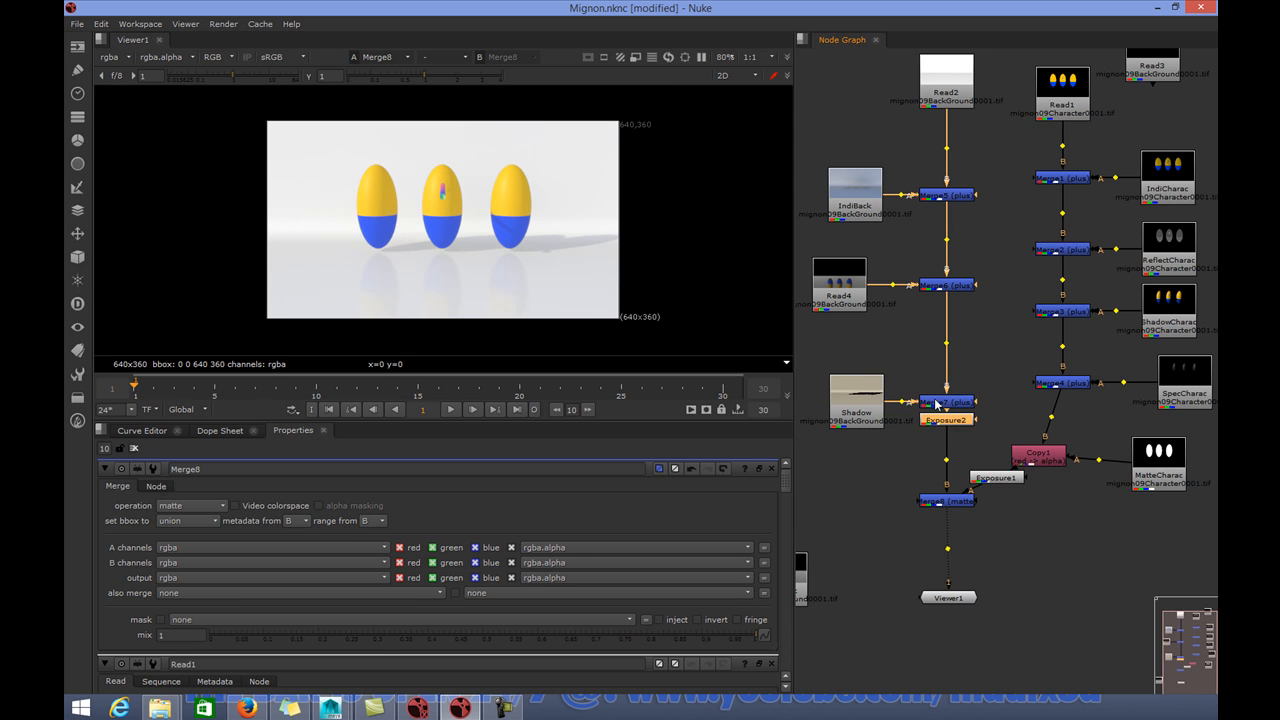
{"action": "left_click_drag", "start_coordinate": [947, 419], "coordinate": [941, 437]}
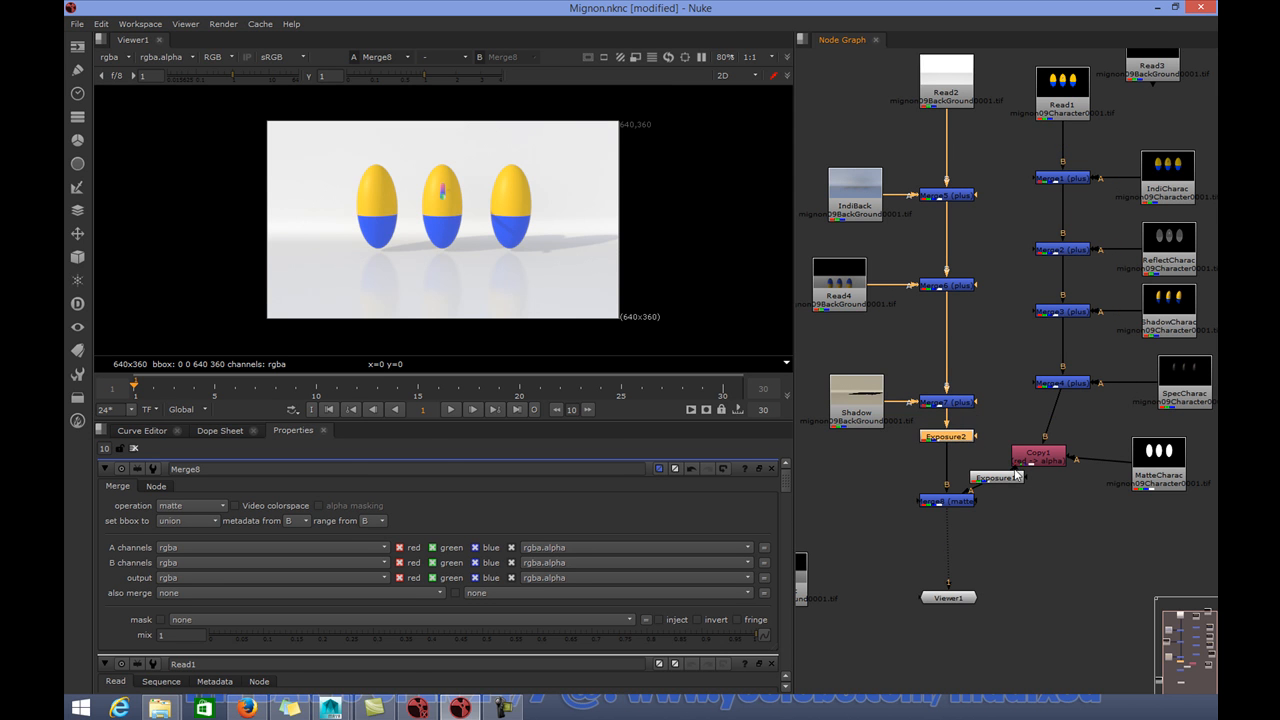
Step: Set the character branch's Exposure node to -0.265 for red, green and blue
{"action": "double_click", "coordinate": [1005, 481]}
{"action": "left_click_drag", "start_coordinate": [441, 561], "coordinate": [420, 594]}
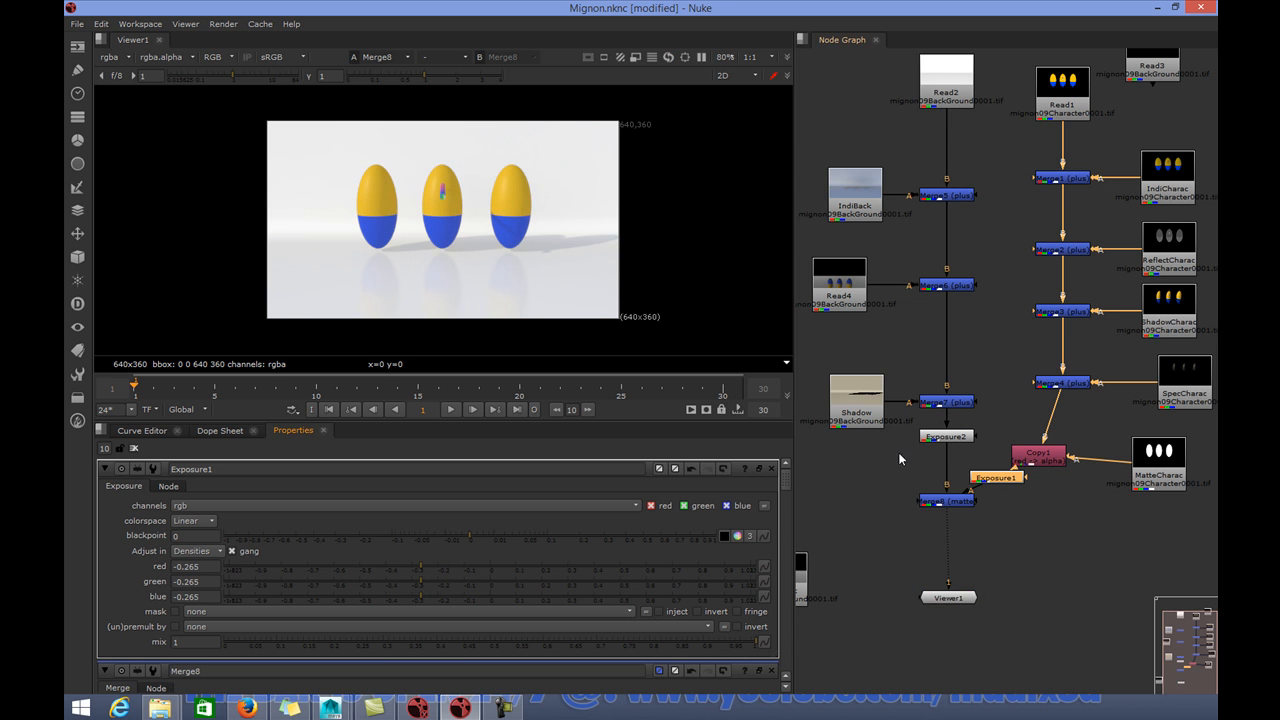
Step: Set the background branch's Exposure node to -0.24 for red, green and blue
{"action": "double_click", "coordinate": [935, 439]}
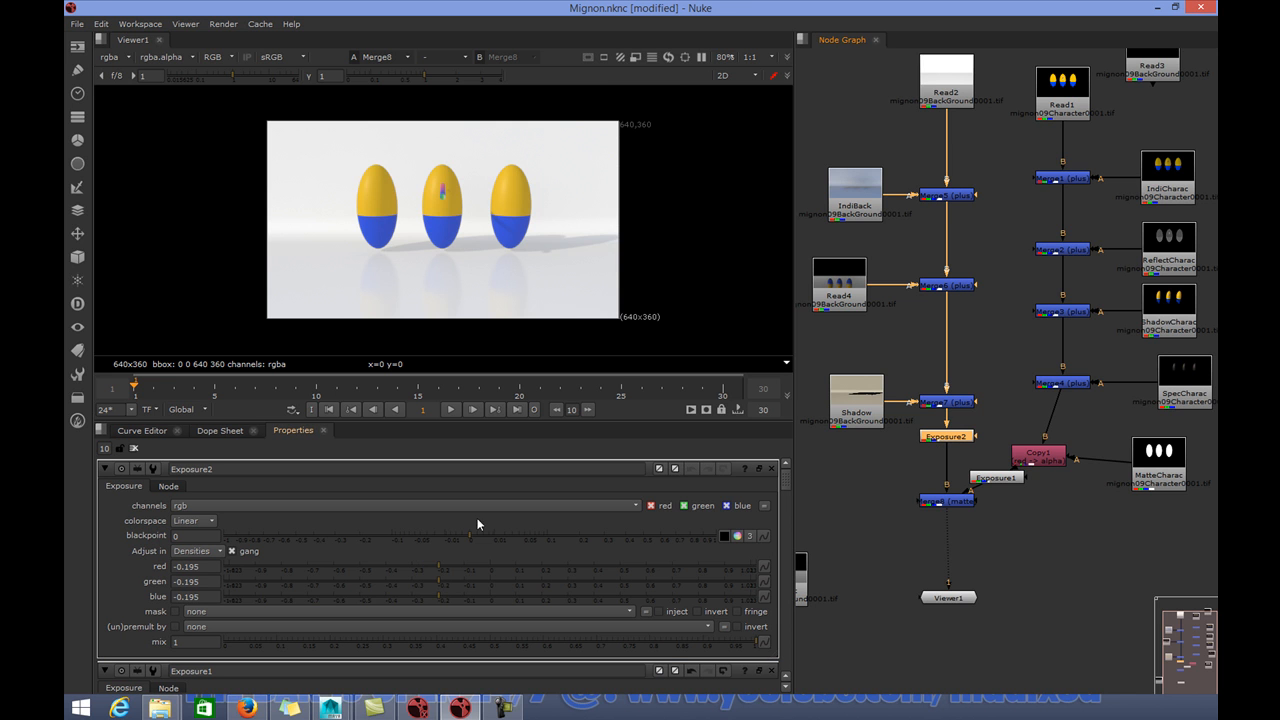
{"action": "mouse_move", "coordinate": [426, 564]}
{"action": "left_mouse_down"}
{"action": "mouse_move", "coordinate": [457, 568]}
{"action": "mouse_move", "coordinate": [409, 574]}
{"action": "mouse_move", "coordinate": [469, 570]}
{"action": "mouse_move", "coordinate": [386, 582]}
{"action": "mouse_move", "coordinate": [436, 576]}
{"action": "mouse_move", "coordinate": [424, 582]}
{"action": "left_mouse_up"}
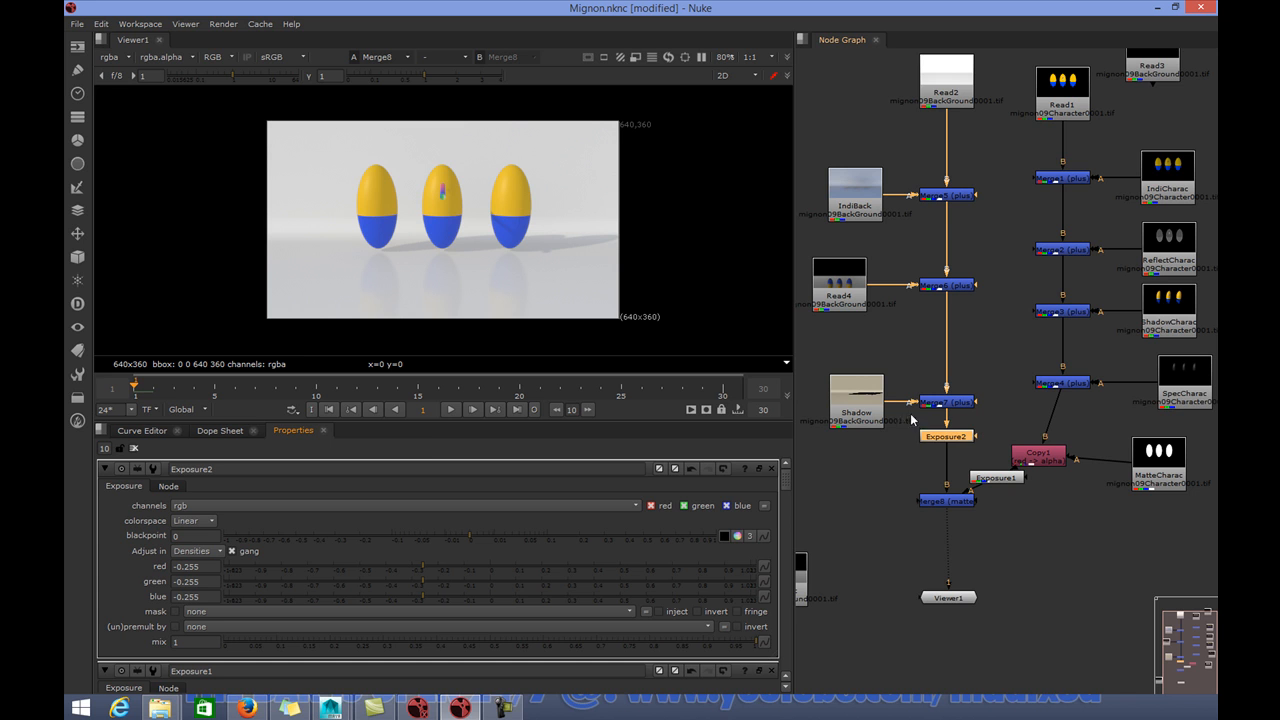
{"action": "left_click_drag", "start_coordinate": [421, 563], "coordinate": [431, 570]}
Step: Scrub and play back the animated composite to check the balance across frames, ending on frame 16
{"action": "left_click", "coordinate": [153, 387]}
{"action": "left_click", "coordinate": [416, 391]}
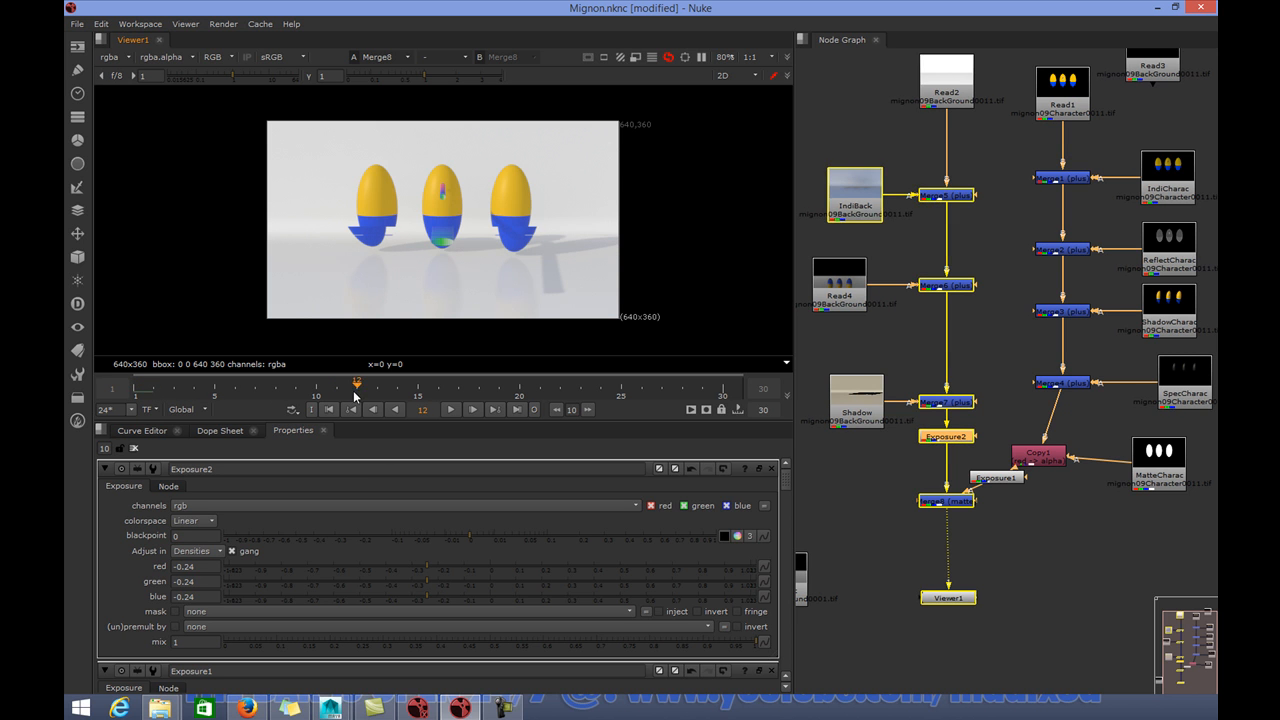
{"action": "left_click", "coordinate": [438, 391]}
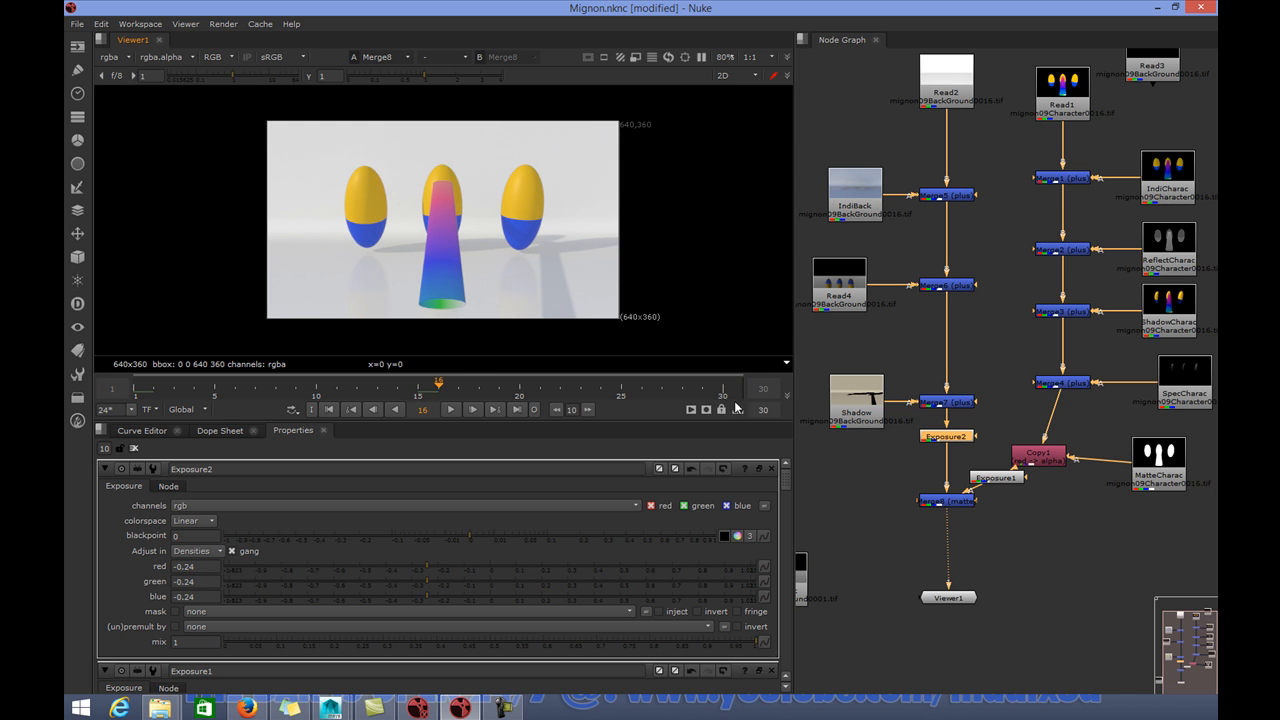
{"action": "key", "text": "l"}
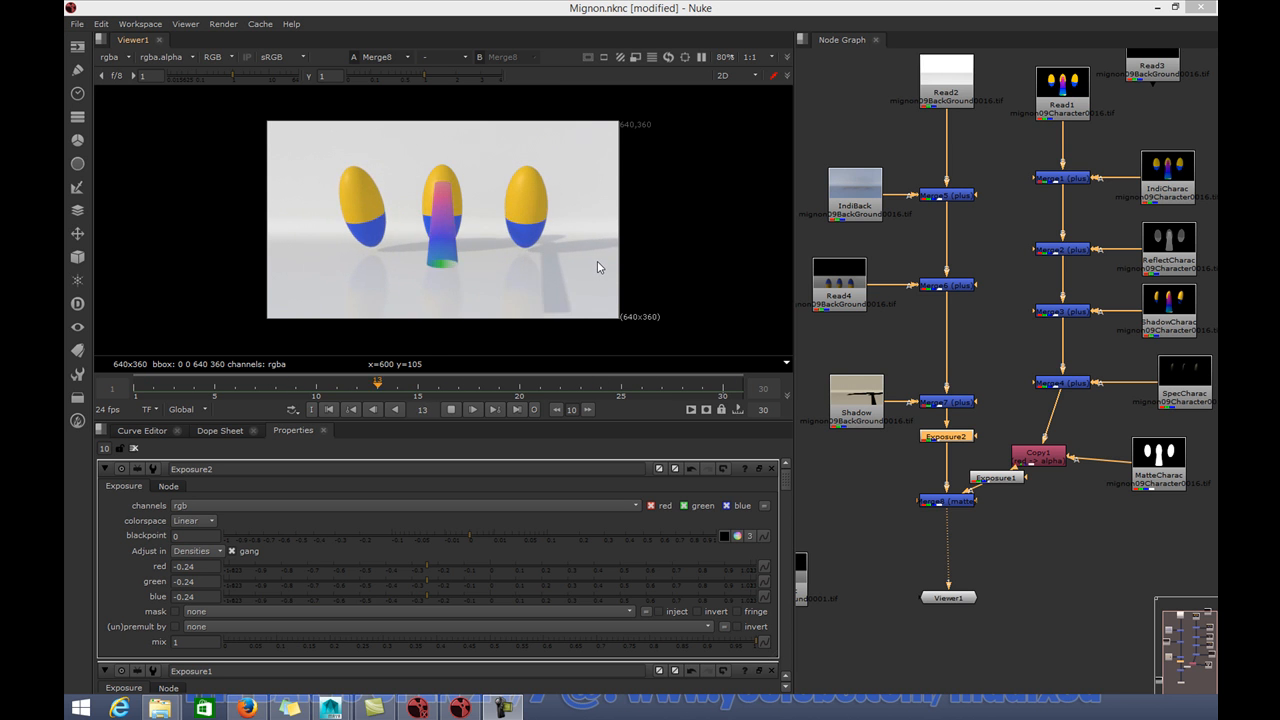
{"action": "left_click", "coordinate": [451, 410]}
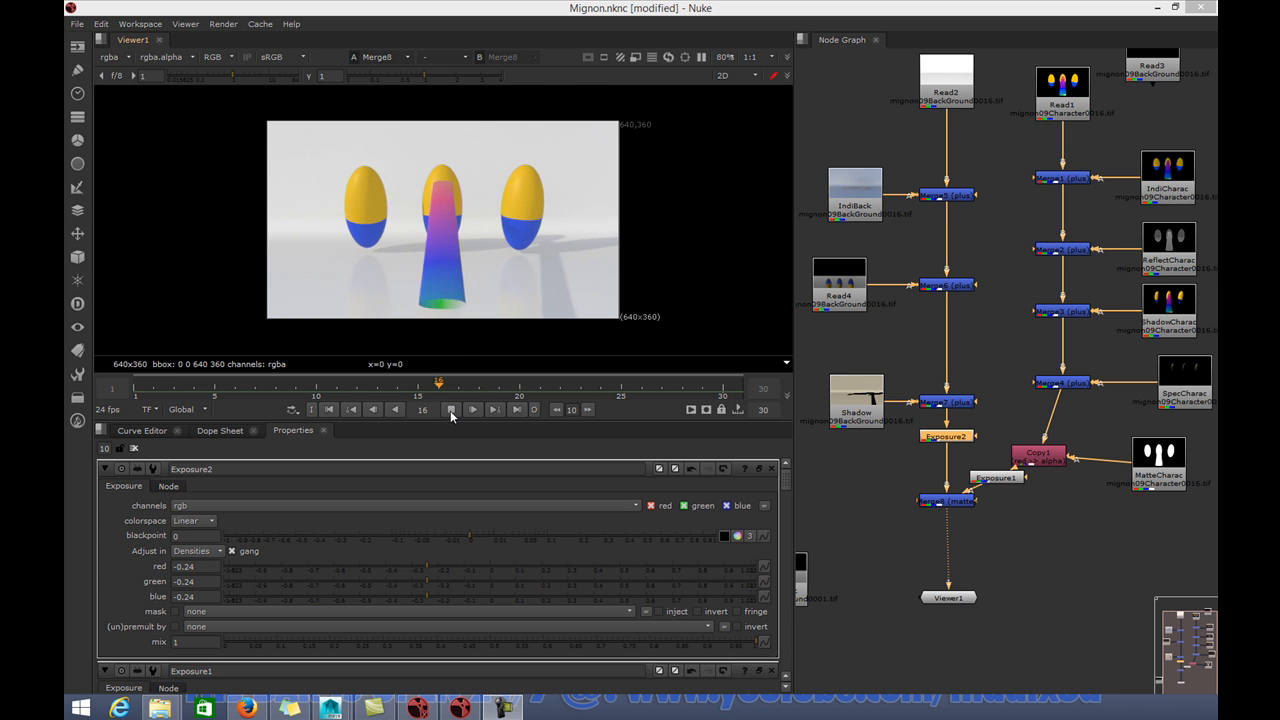
{"action": "left_click_drag", "start_coordinate": [375, 388], "coordinate": [448, 408]}
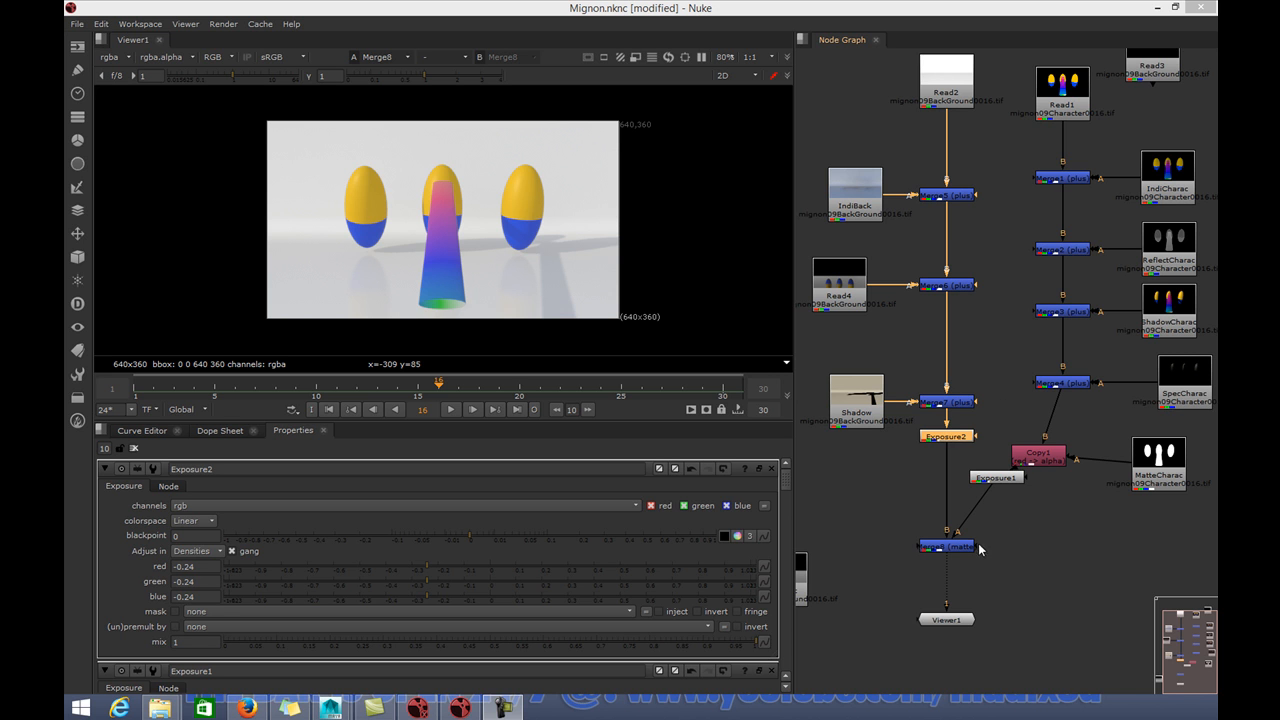
Step: Tidy the character branch by aligning Copy1 beneath its merges, the matte read beside it, and Exposure1 level with the final Merge
{"action": "left_click_drag", "start_coordinate": [1164, 463], "coordinate": [1193, 465]}
{"action": "left_click_drag", "start_coordinate": [998, 498], "coordinate": [1065, 550]}
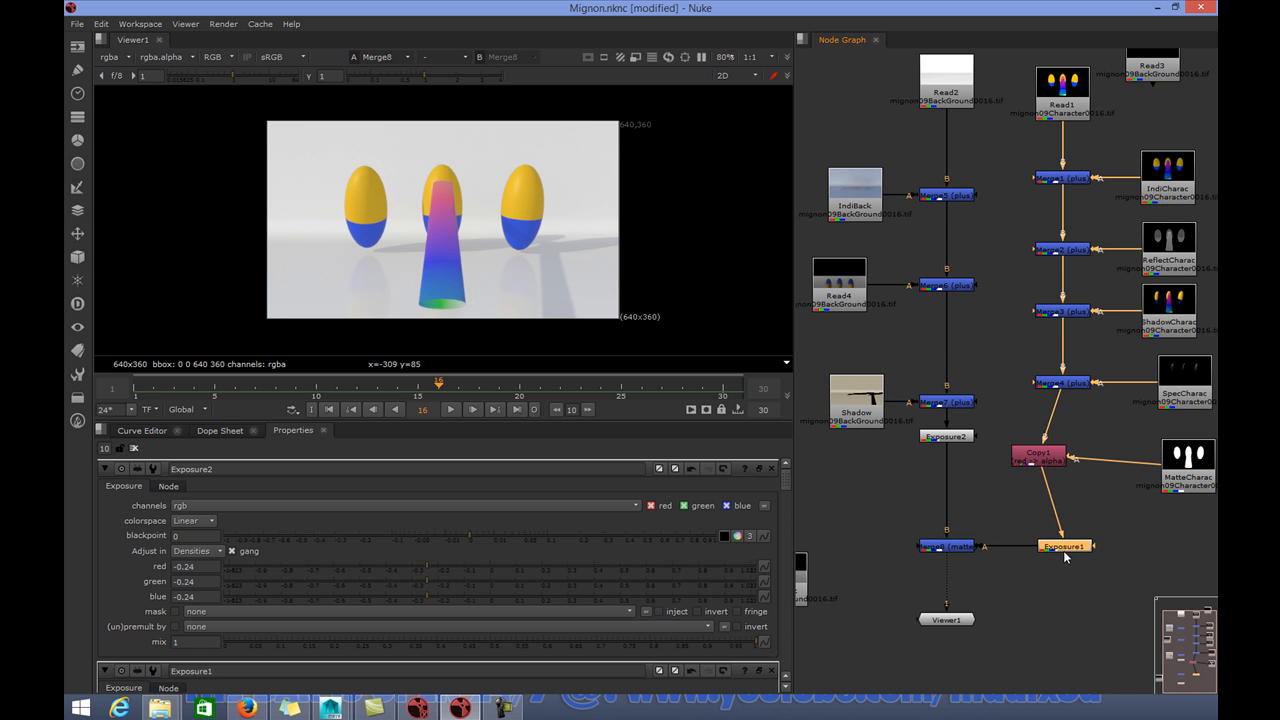
{"action": "left_click_drag", "start_coordinate": [1050, 462], "coordinate": [1073, 466]}
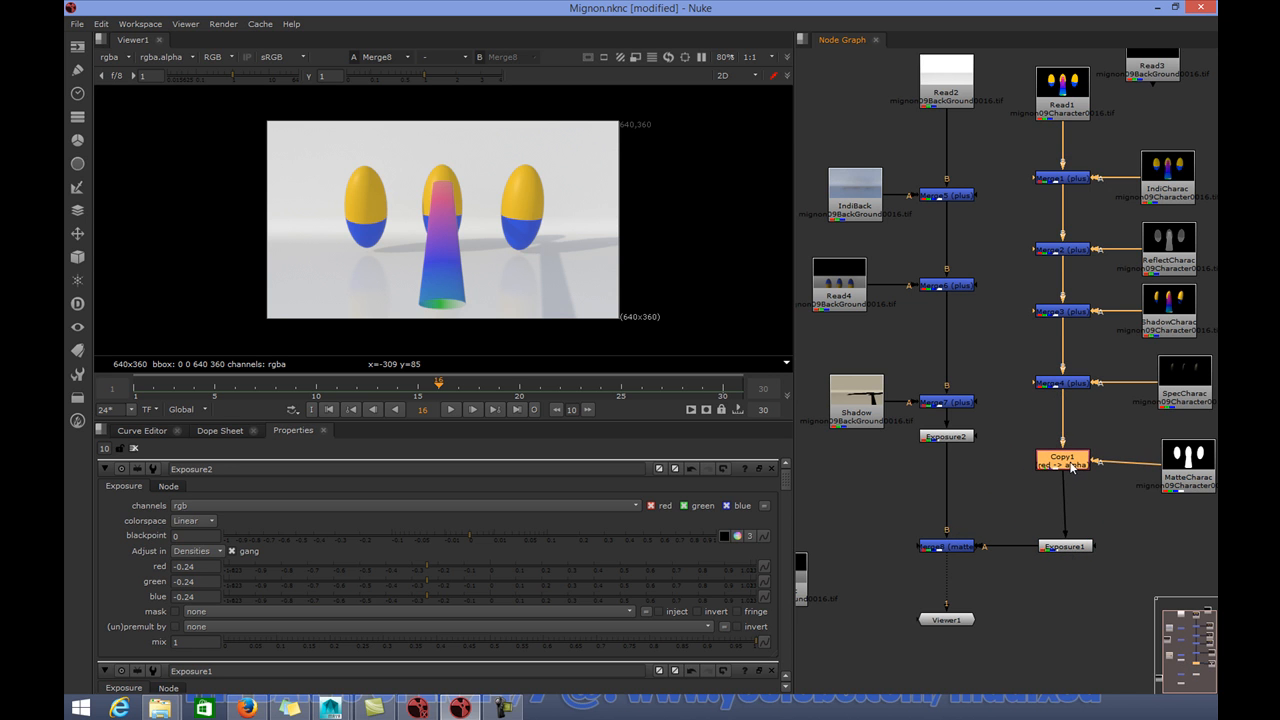
{"action": "left_click_drag", "start_coordinate": [1185, 460], "coordinate": [1181, 454]}
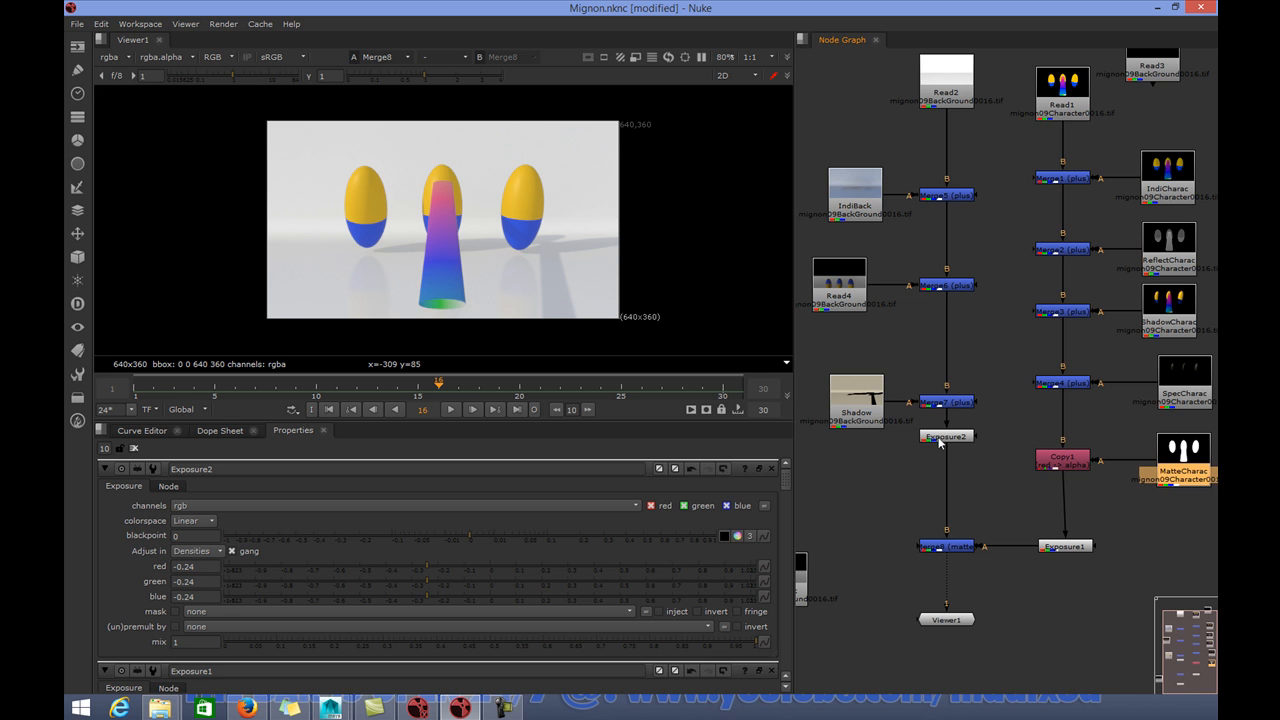
{"action": "left_click", "coordinate": [944, 434]}
{"action": "left_click", "coordinate": [939, 551]}
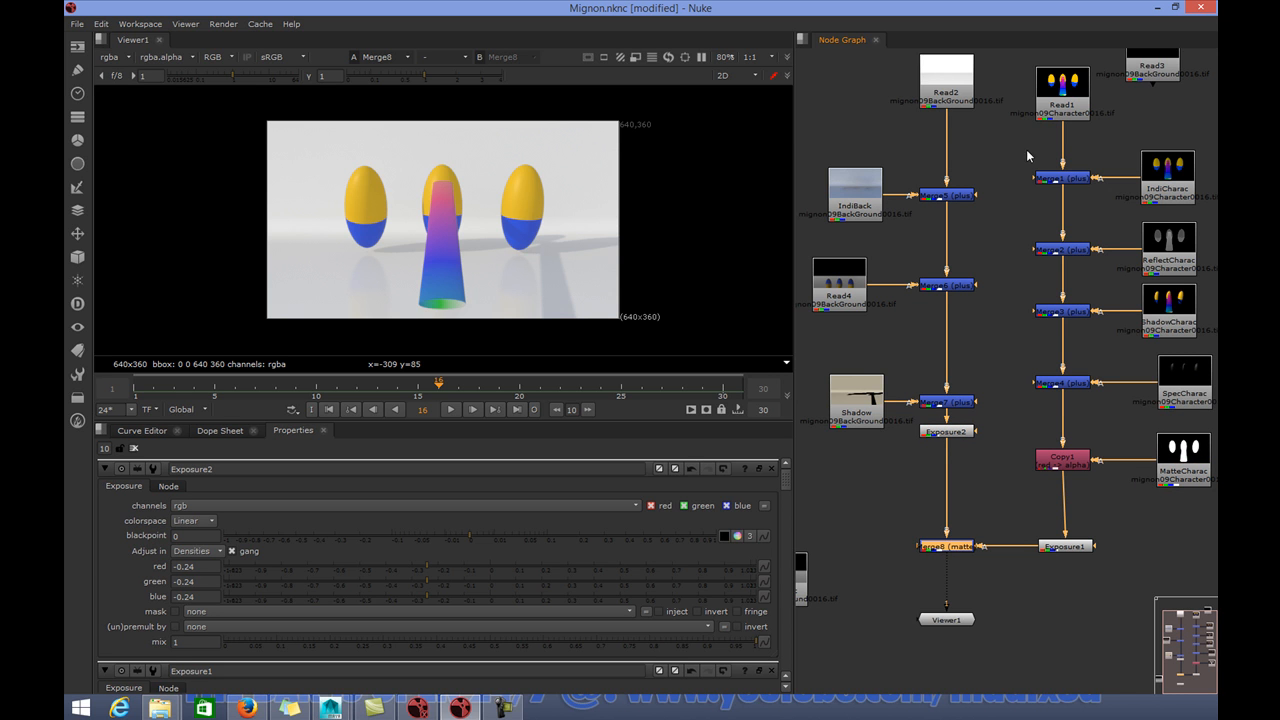
Step: Line up the IndiBack and Shadow read nodes vertically with Read4 beside the background branch
{"action": "scroll", "coordinate": [1131, 280], "scroll_direction": "down", "scroll_amount": 5}
{"action": "scroll", "coordinate": [1085, 343], "scroll_direction": "up", "scroll_amount": 4}
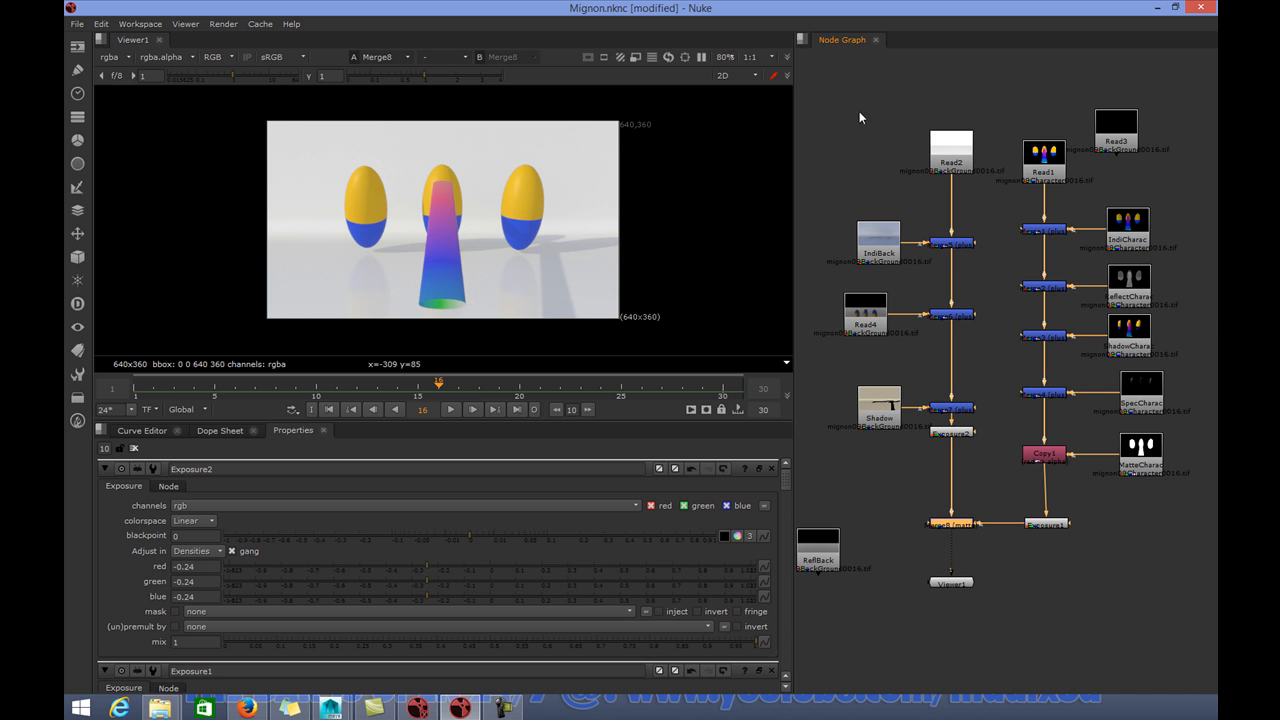
{"action": "left_click_drag", "start_coordinate": [880, 256], "coordinate": [866, 256]}
{"action": "left_click_drag", "start_coordinate": [881, 414], "coordinate": [866, 417]}
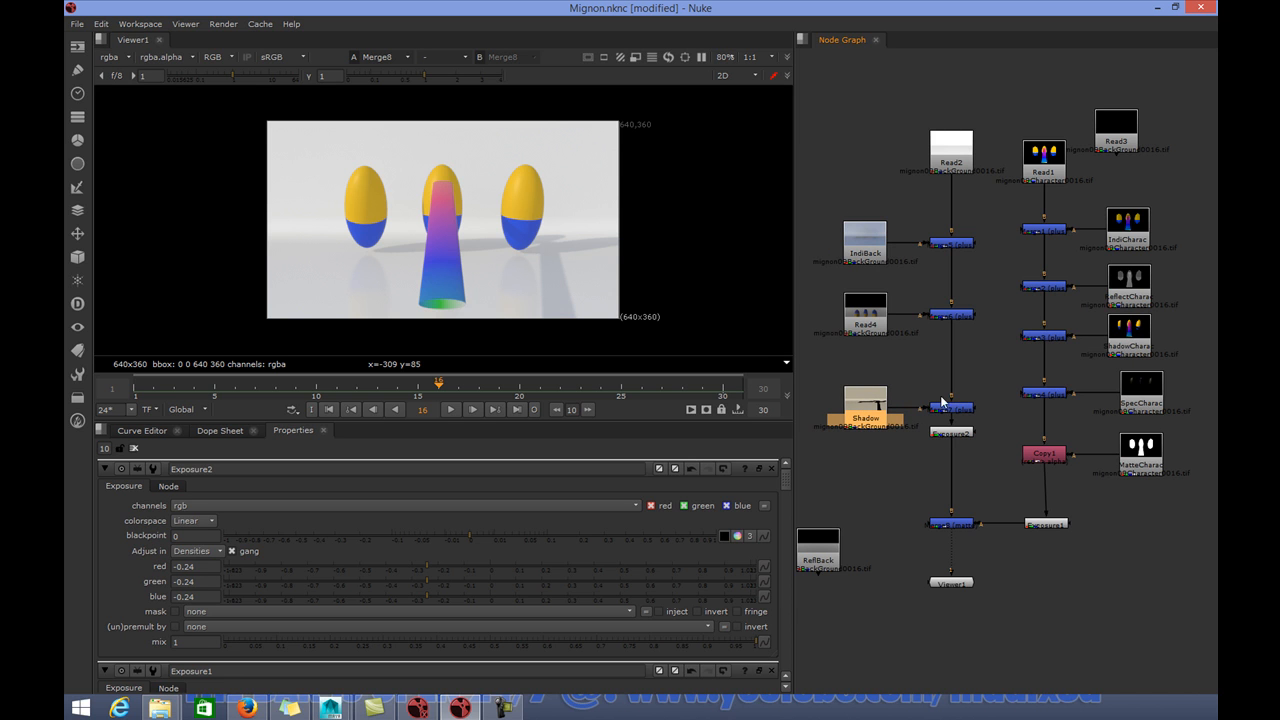
Step: Insert a ColorCorrect node between IndiBack and its merge, moving IndiBack outward to make room, and select the new node
{"action": "left_click", "coordinate": [862, 256]}
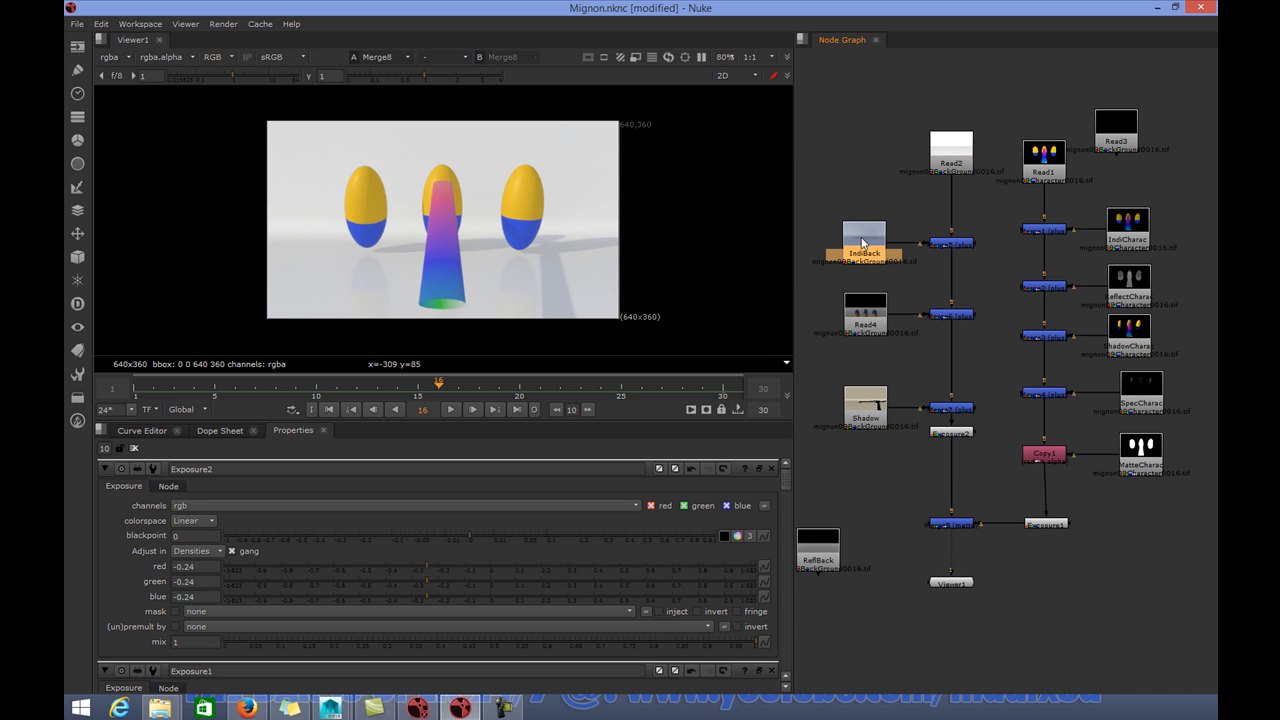
{"action": "left_click_drag", "start_coordinate": [864, 244], "coordinate": [862, 244]}
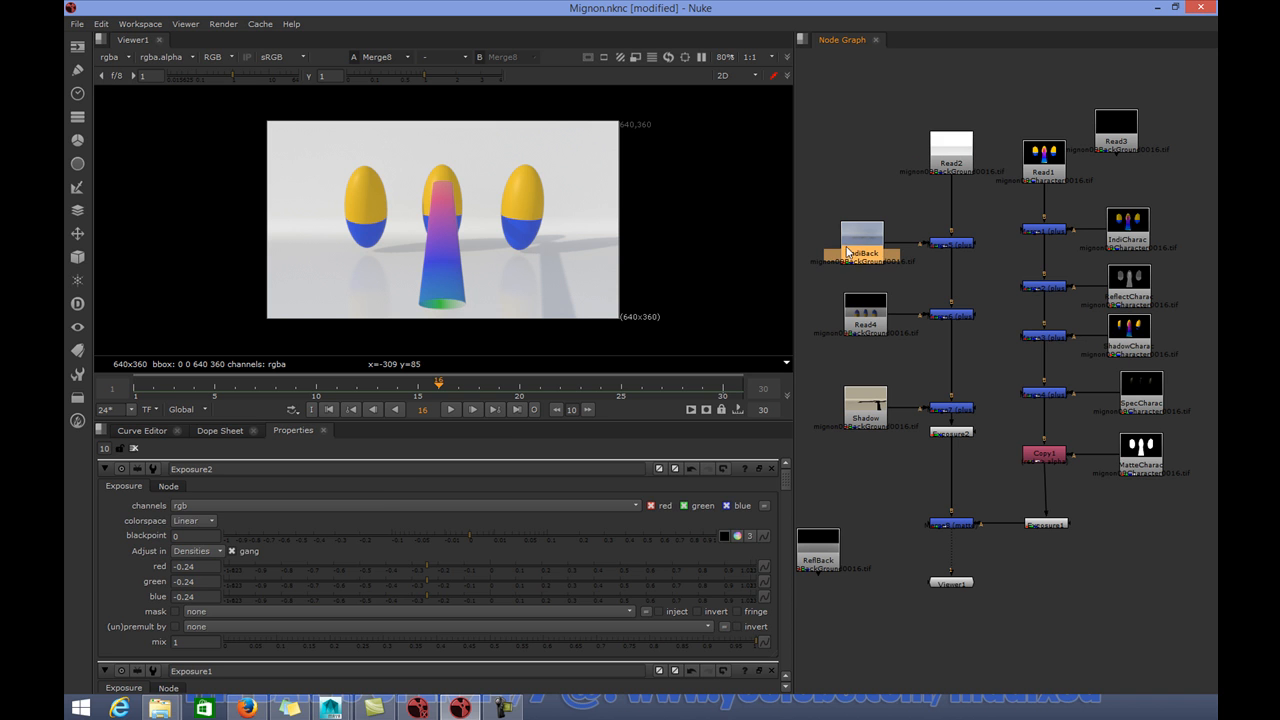
{"action": "key", "text": "c"}
{"action": "mouse_move", "coordinate": [850, 256]}
{"action": "left_mouse_down"}
{"action": "mouse_move", "coordinate": [811, 243]}
{"action": "mouse_move", "coordinate": [908, 266]}
{"action": "mouse_move", "coordinate": [908, 246]}
{"action": "mouse_move", "coordinate": [839, 253]}
{"action": "left_mouse_up"}
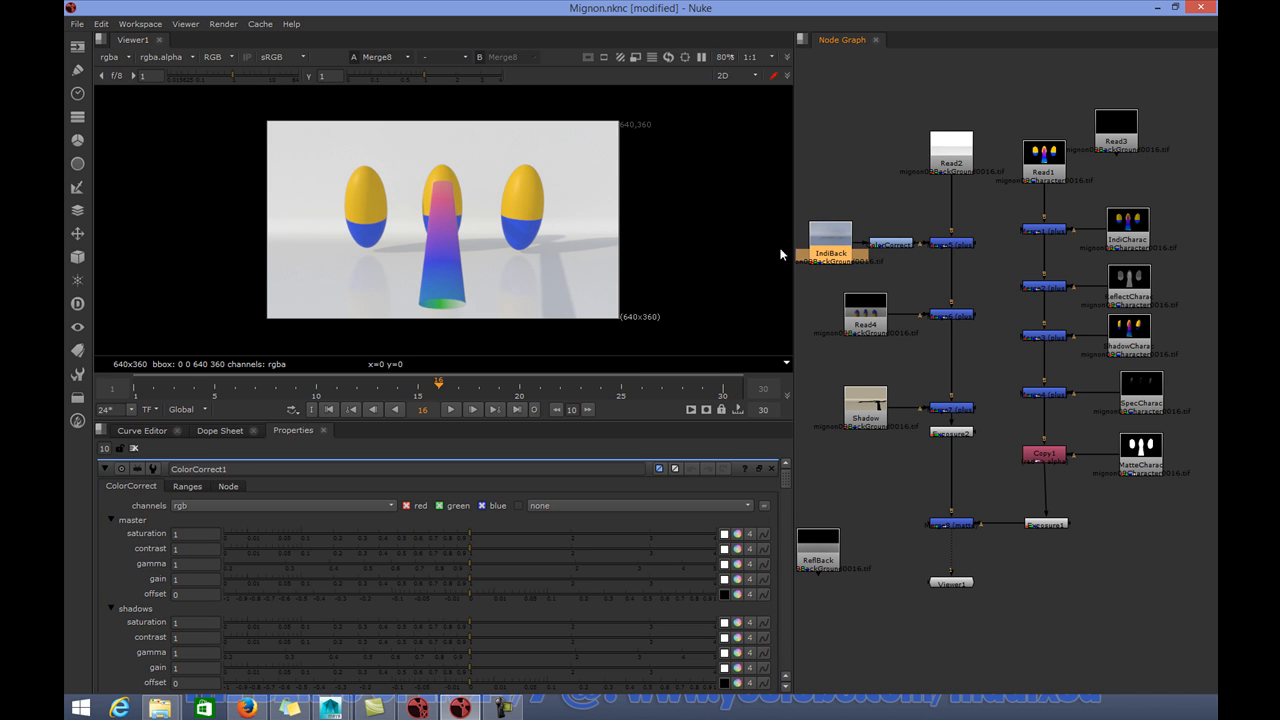
{"action": "left_click", "coordinate": [77, 143]}
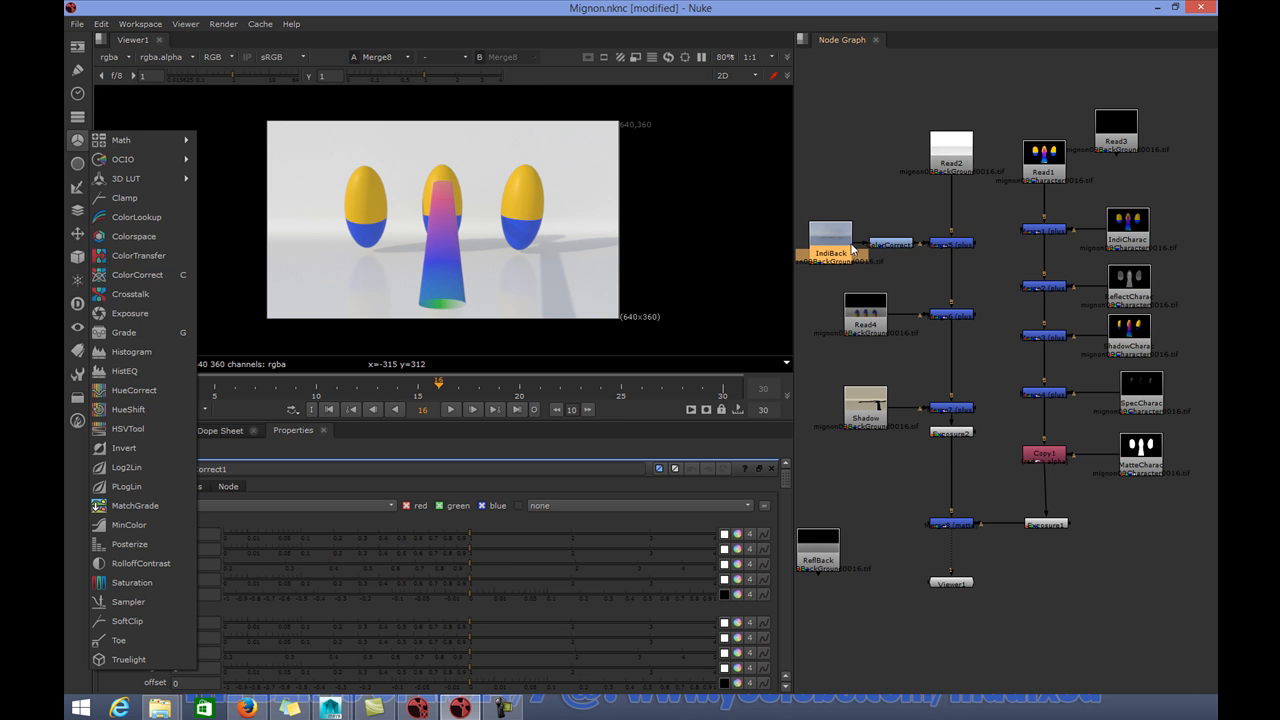
{"action": "left_click", "coordinate": [888, 245]}
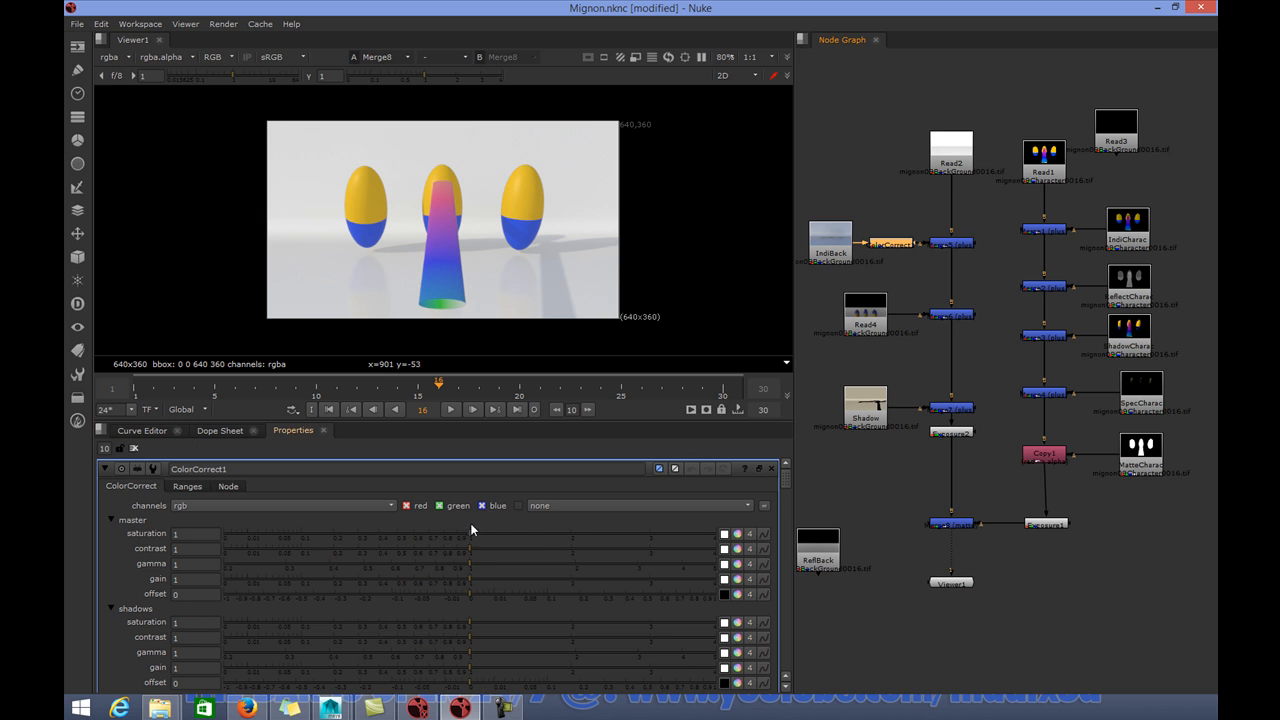
Step: Raise the ColorCorrect node's master saturation and set its shadows saturation to 0.24
{"action": "left_click", "coordinate": [550, 536]}
{"action": "left_click", "coordinate": [362, 637]}
{"action": "double_click", "coordinate": [185, 622]}
{"action": "type", "text": "0.24"}
{"action": "key", "text": "Return"}
{"action": "left_click_drag", "start_coordinate": [786, 485], "coordinate": [788, 494]}
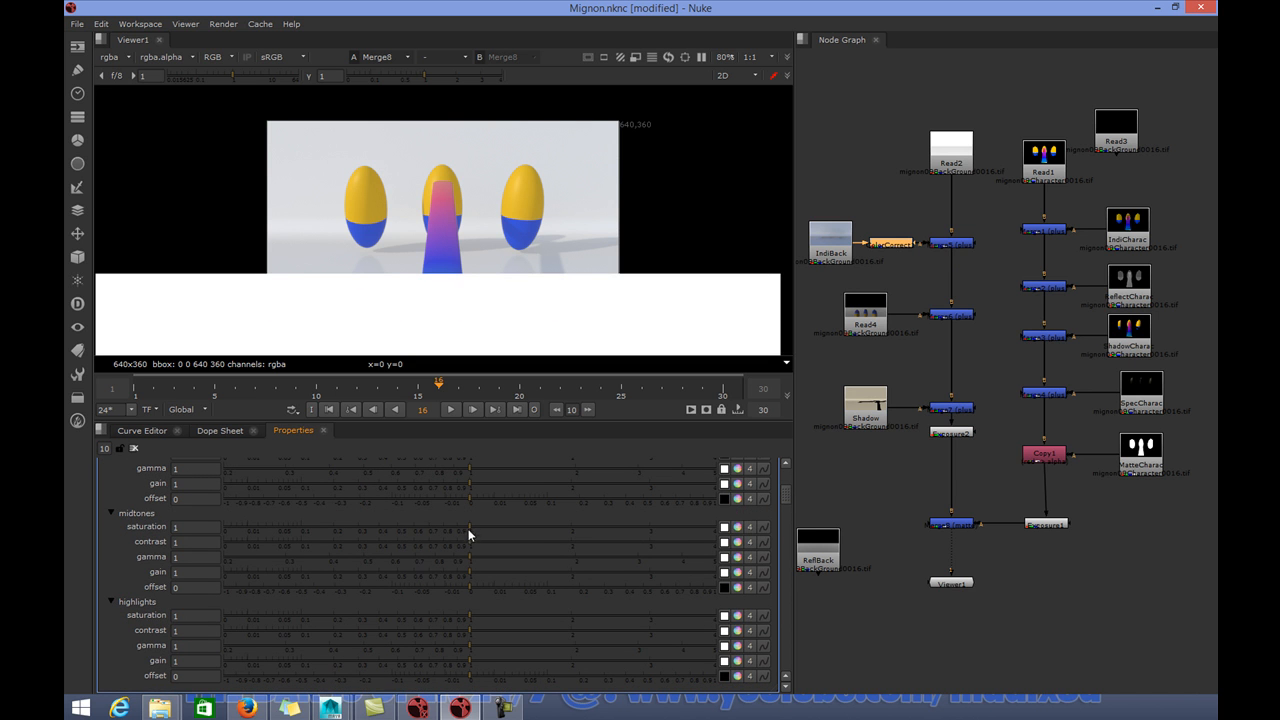
Step: Try a midtones saturation of 4 on the ColorCorrect node, and settle on 1.97
{"action": "left_click_drag", "start_coordinate": [469, 521], "coordinate": [700, 523]}
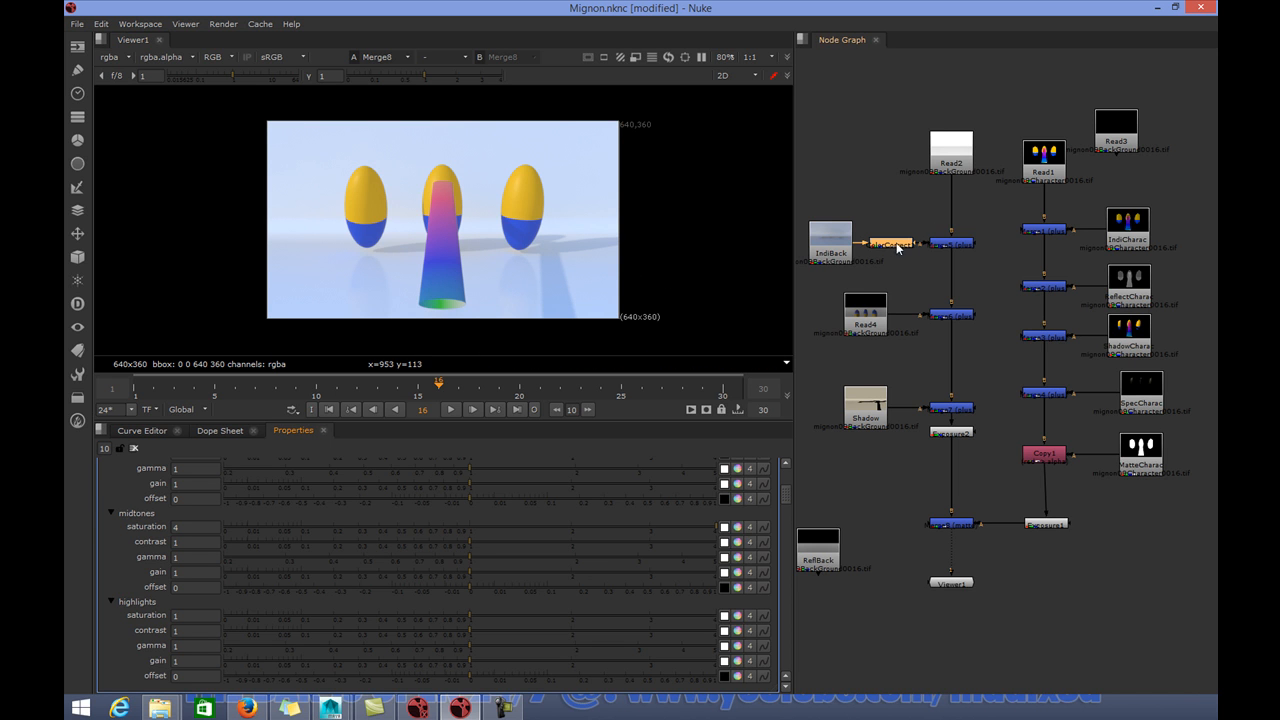
{"action": "left_click", "coordinate": [950, 148]}
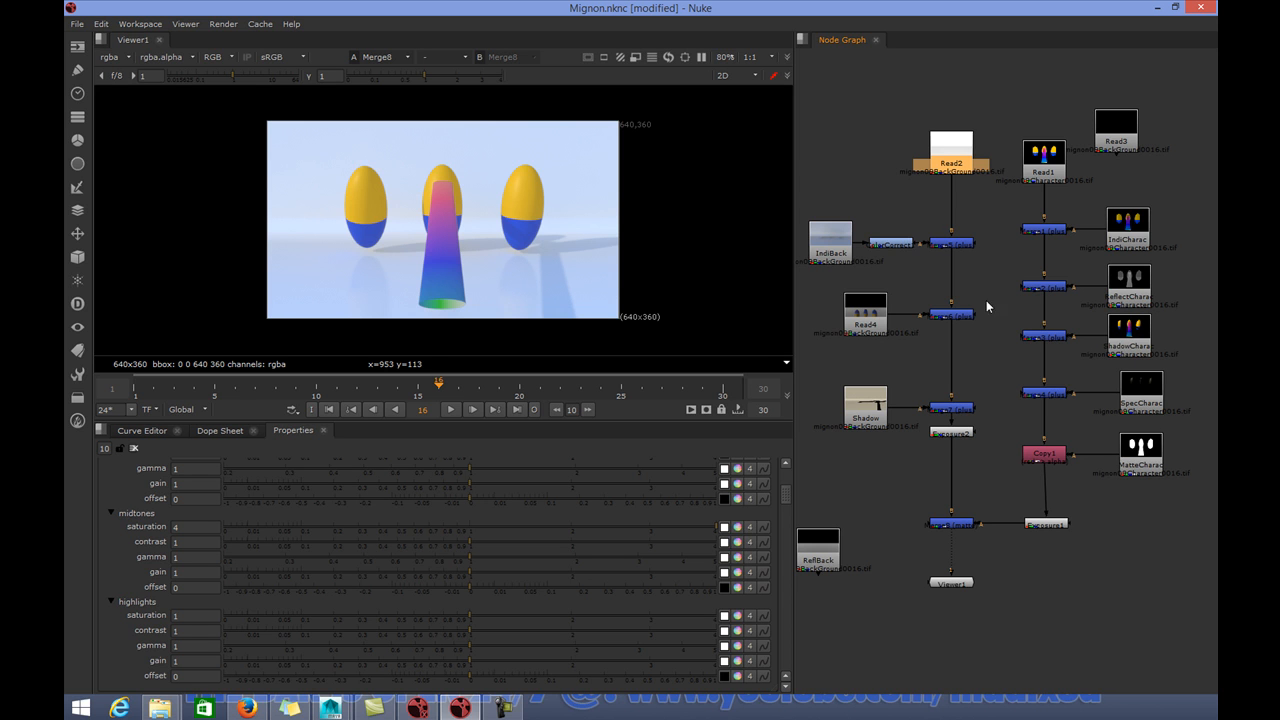
{"action": "left_click", "coordinate": [893, 245]}
{"action": "left_click_drag", "start_coordinate": [708, 524], "coordinate": [571, 530]}
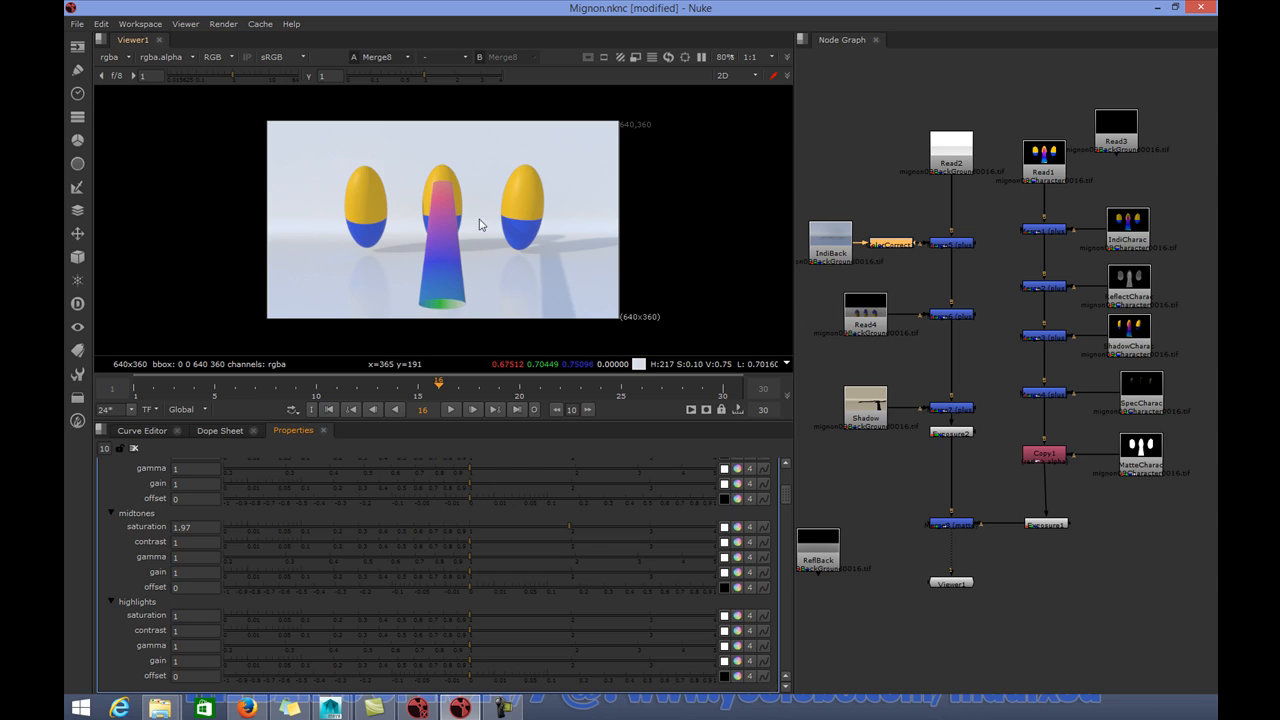